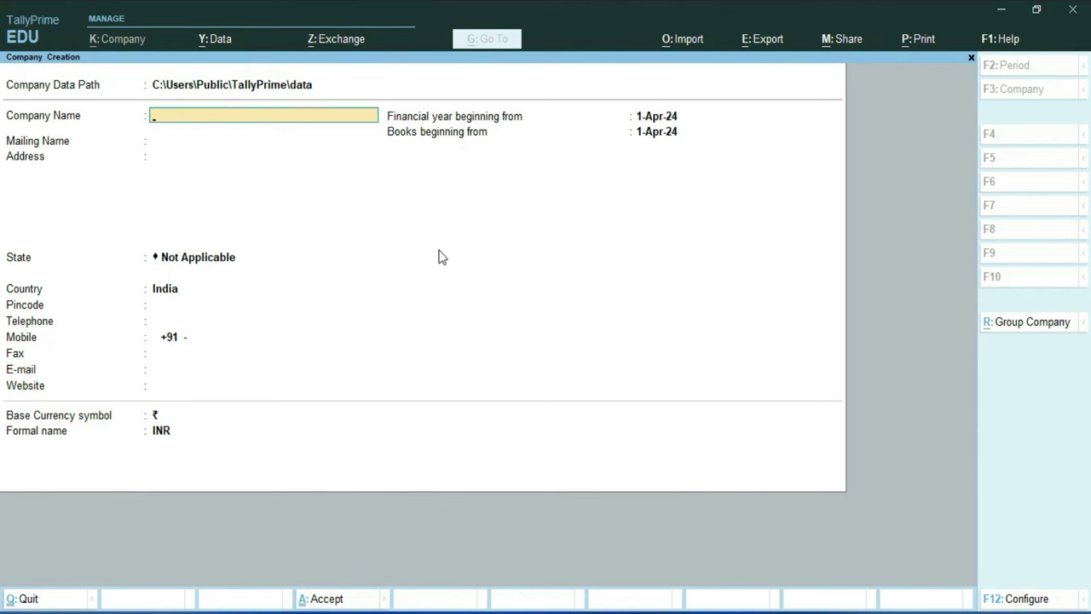
# Name the company Point of Sale, enter its postal address, and choose Delhi as the state
pyautogui.write('Point of Sale')
pyautogui.press('Return')
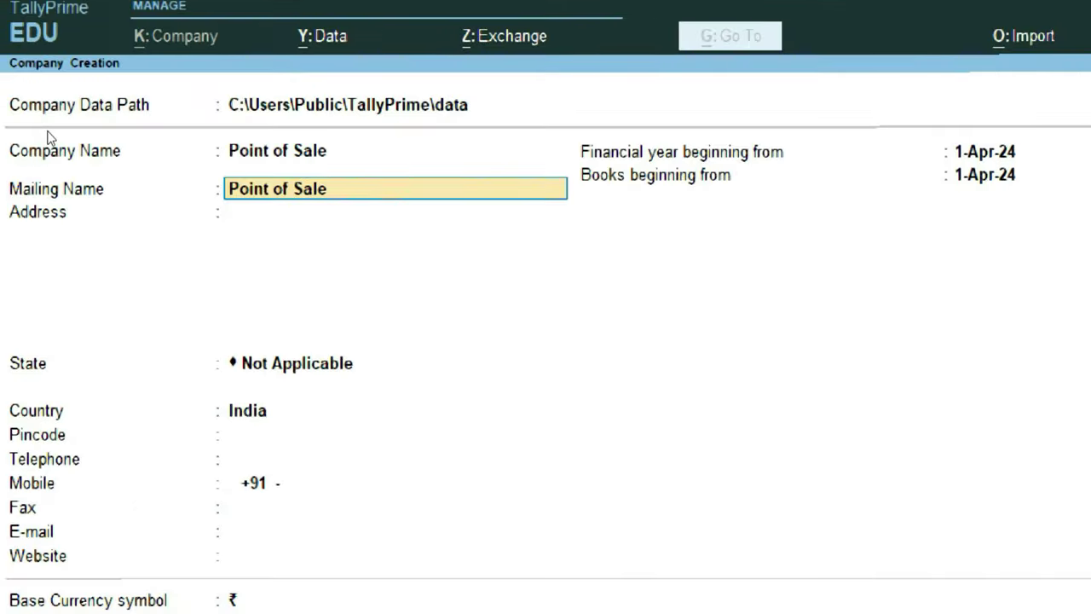
pyautogui.press('Return')
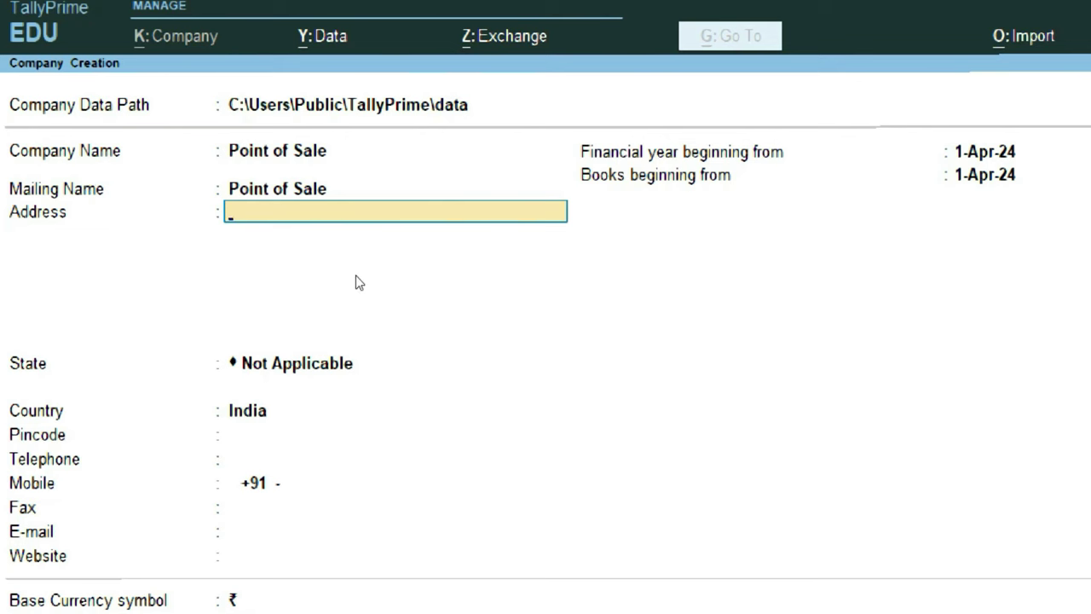
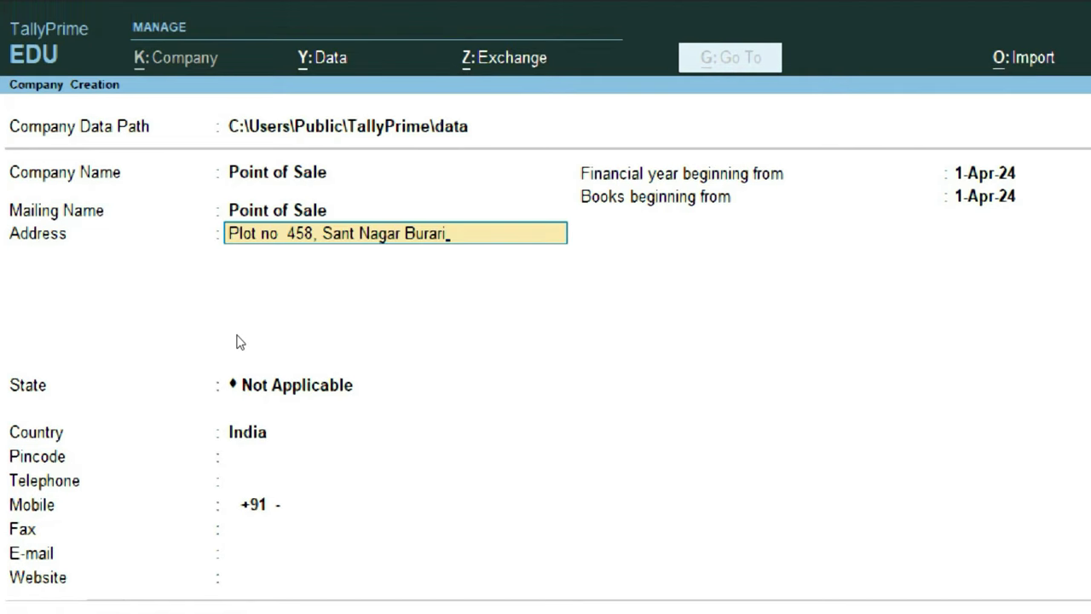
pyautogui.press('Return')
pyautogui.press('Return')
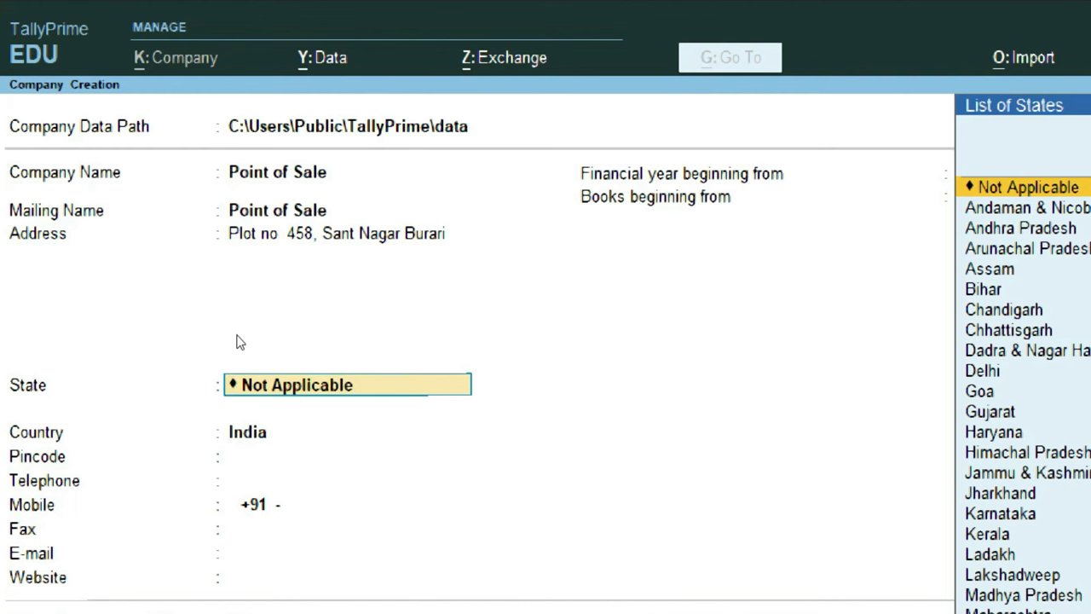
pyautogui.write('D')
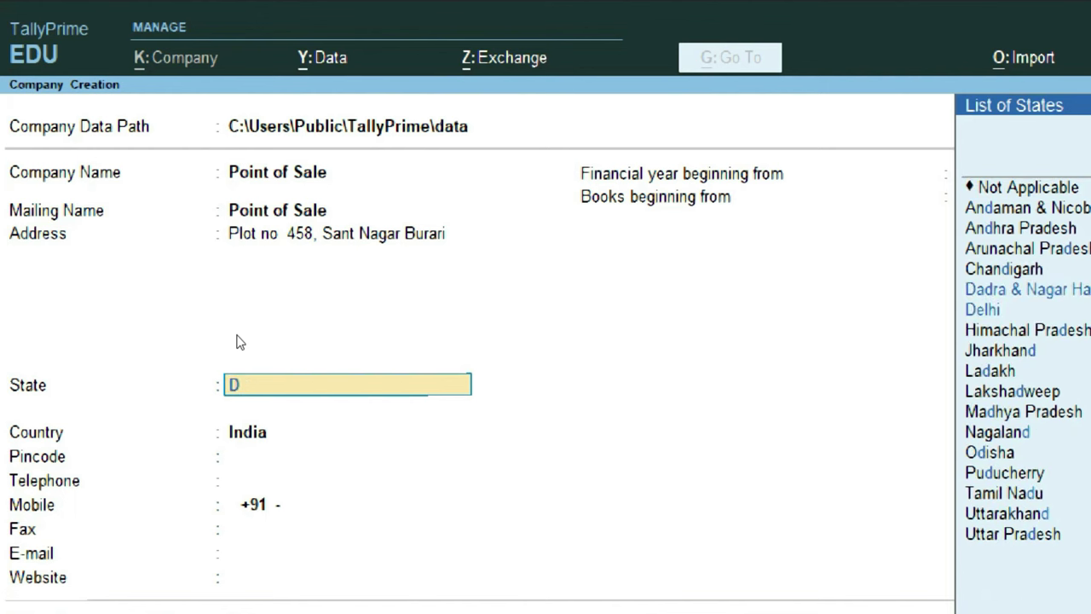
pyautogui.write('e')
pyautogui.press('Return')
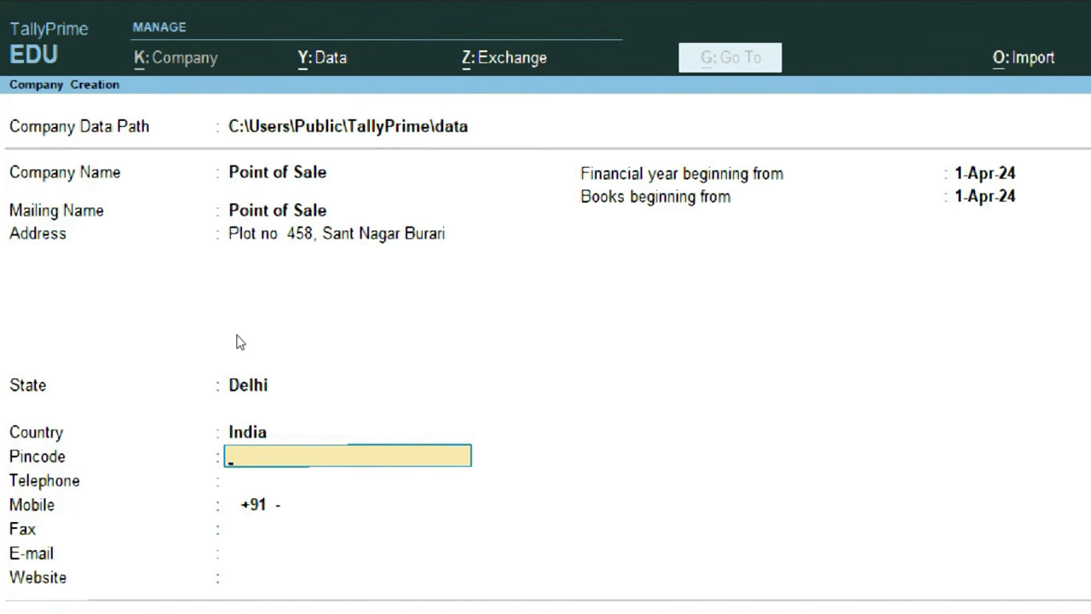
# Fill in the company's pincode, telephone number and mobile number
pyautogui.write('110009')
pyautogui.press('Return')
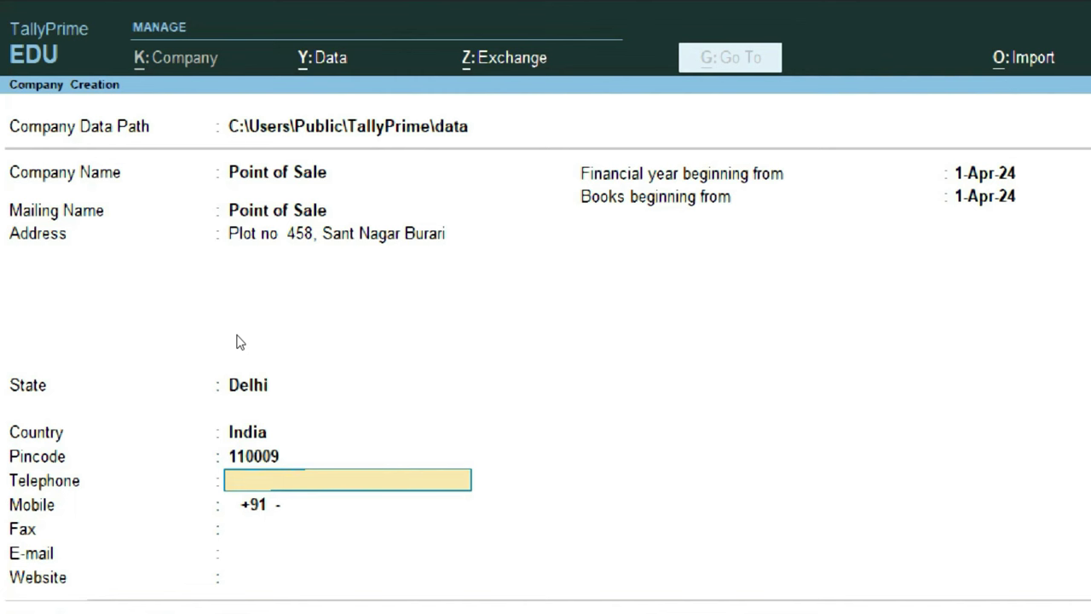
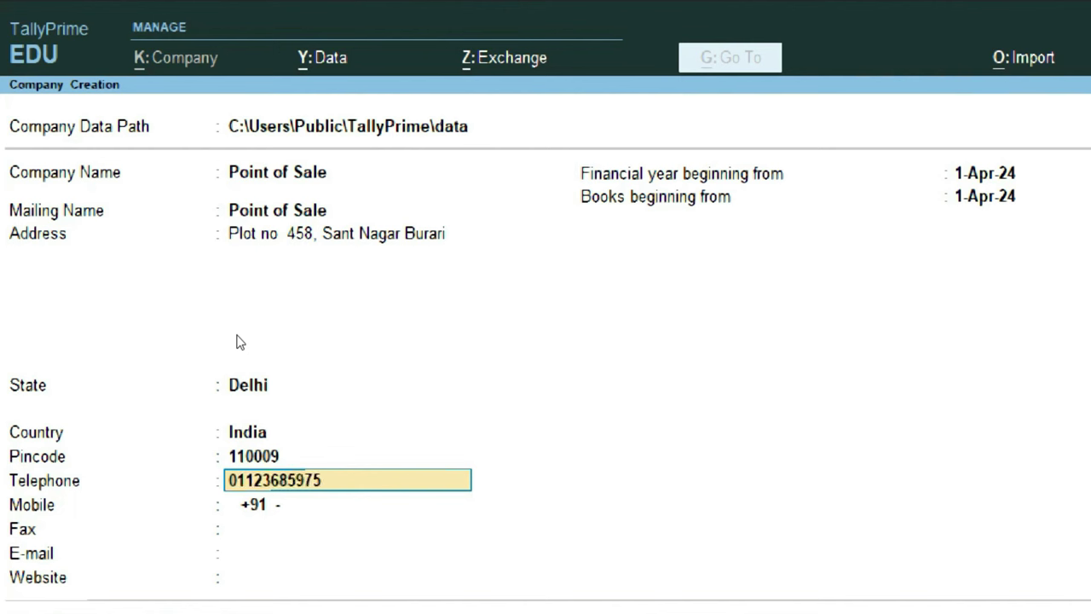
pyautogui.press('Return')
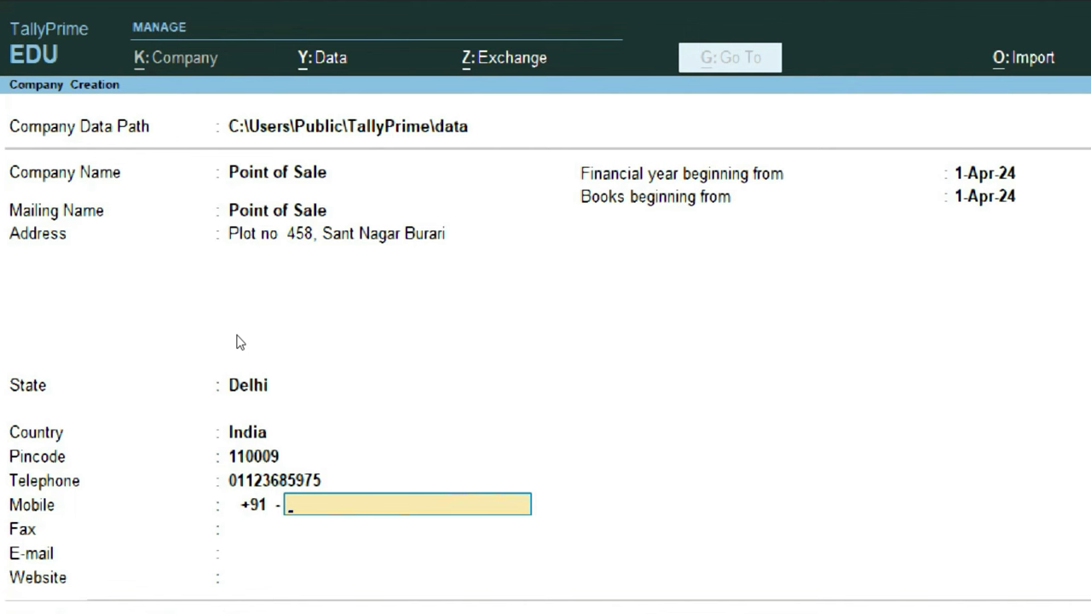
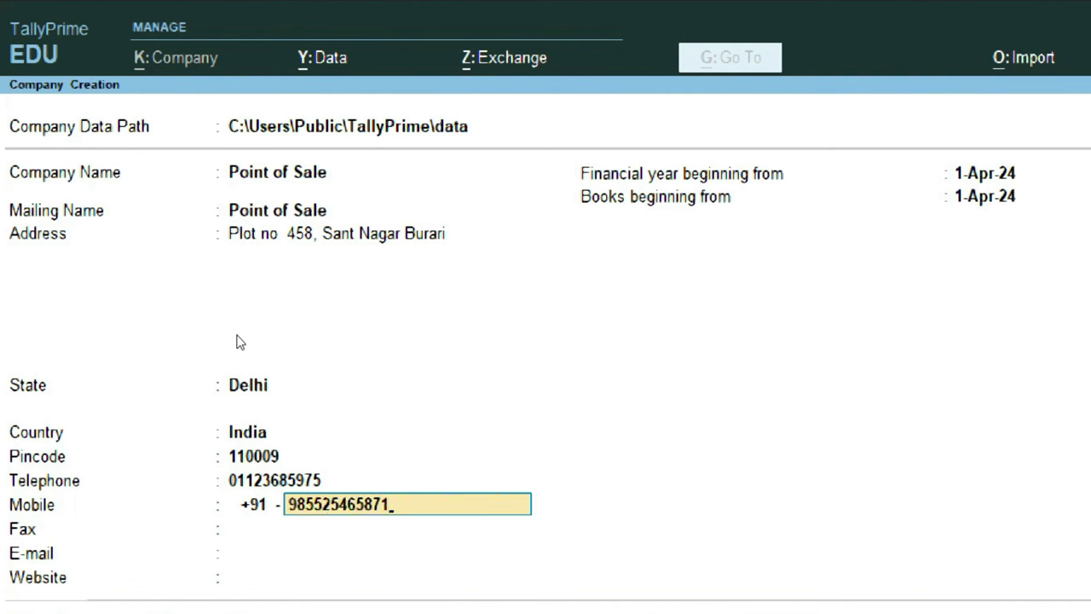
pyautogui.press('Return')
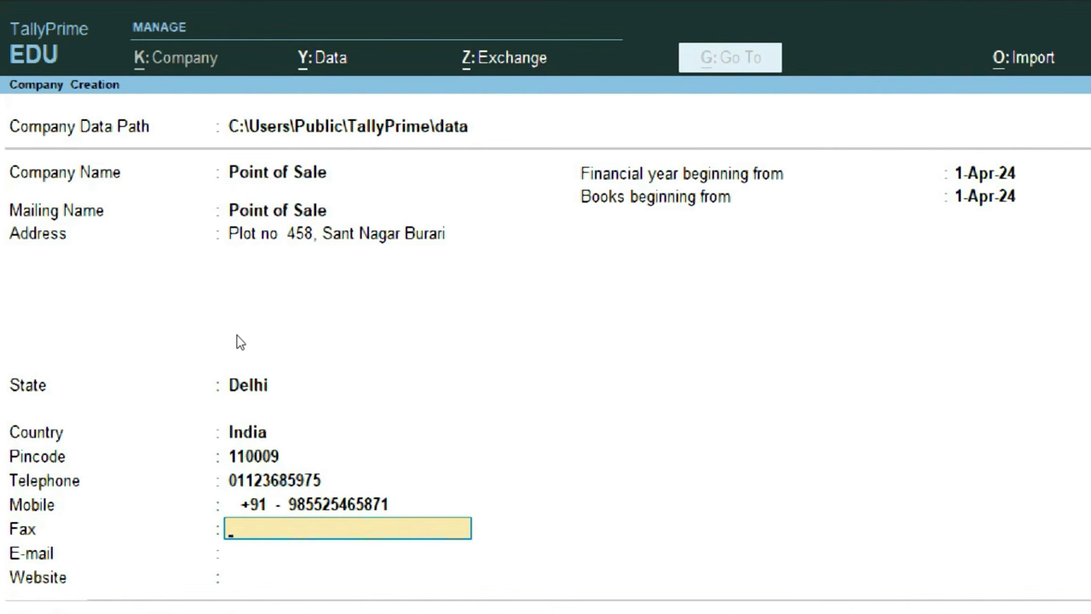
pyautogui.press('Return')
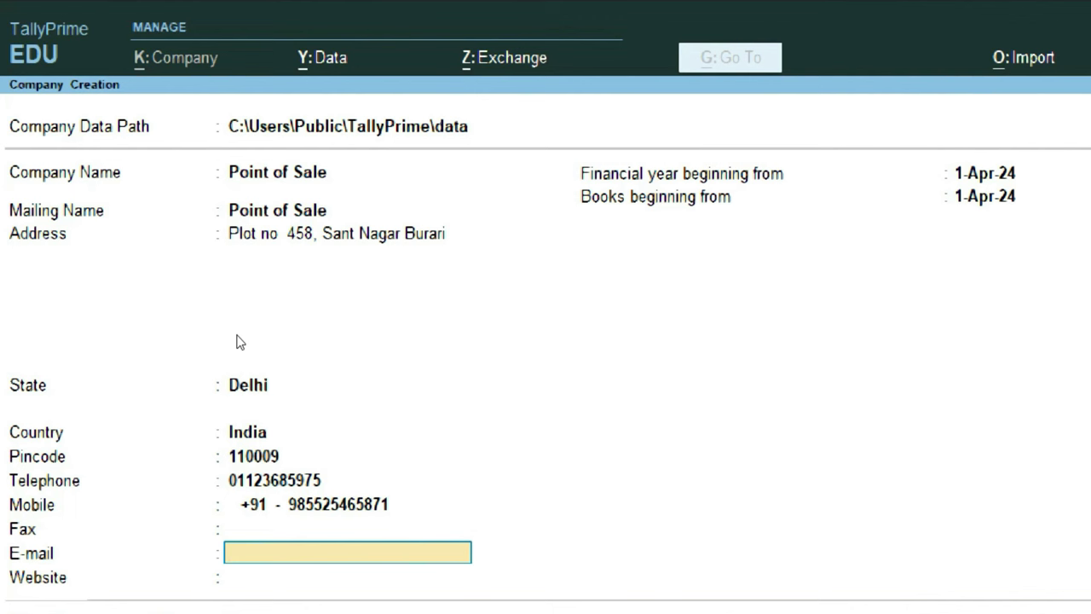
pyautogui.press('Return')
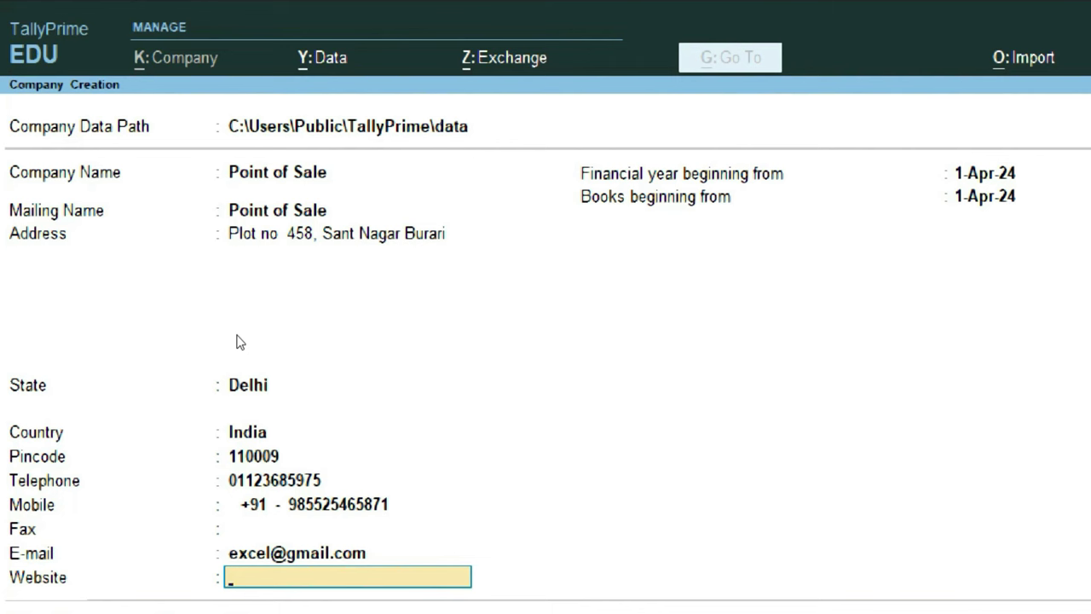
pyautogui.write('www.excel-infotech.com')
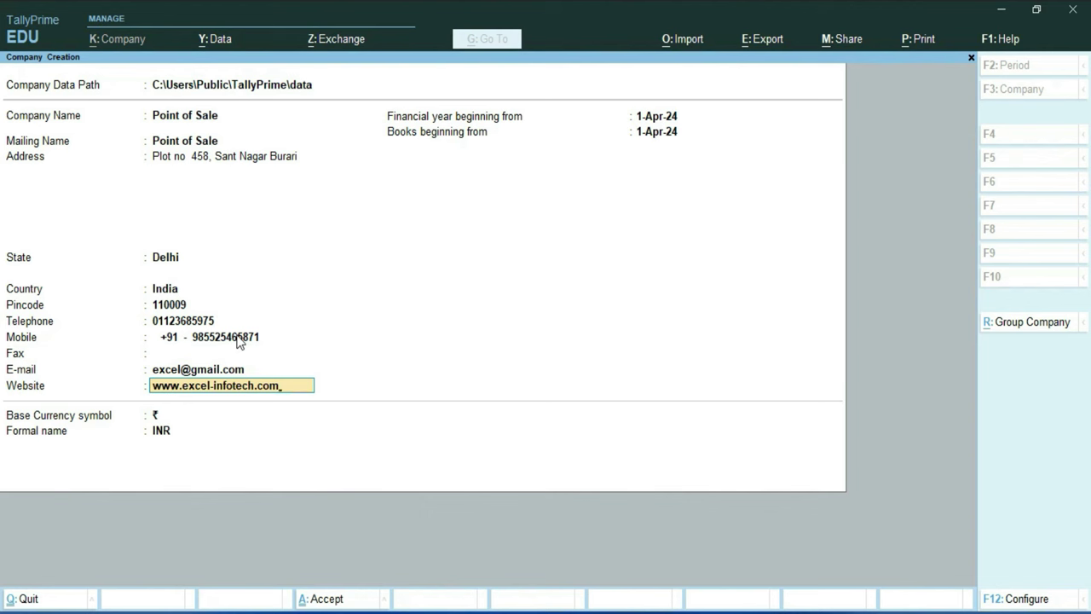
pyautogui.press('Return')
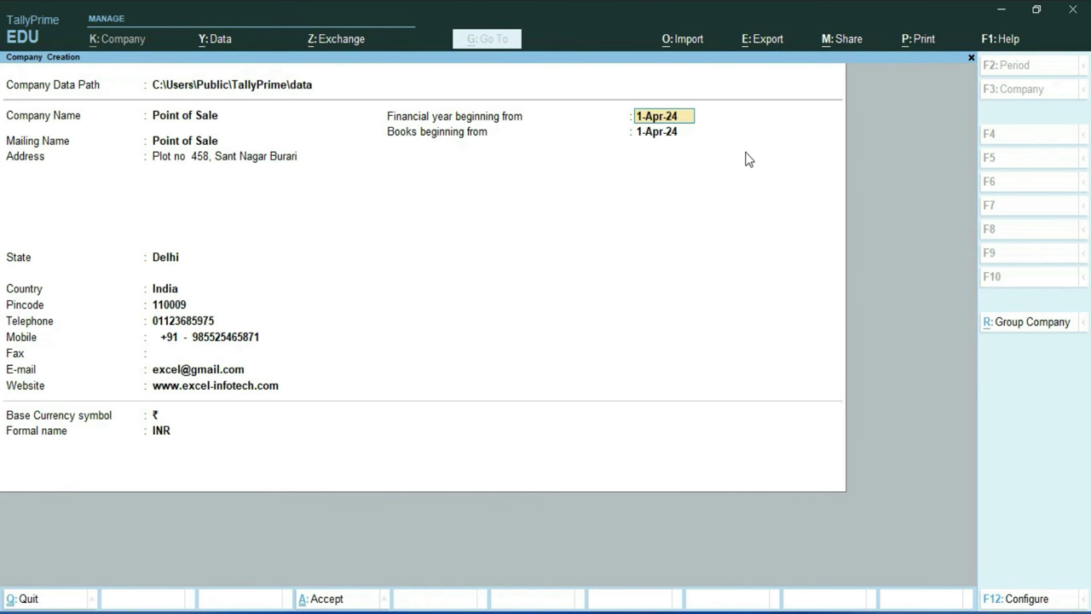
# Keep the default financial year and rupee currency settings and finish the company form
pyautogui.press('Return')
pyautogui.press('Return')
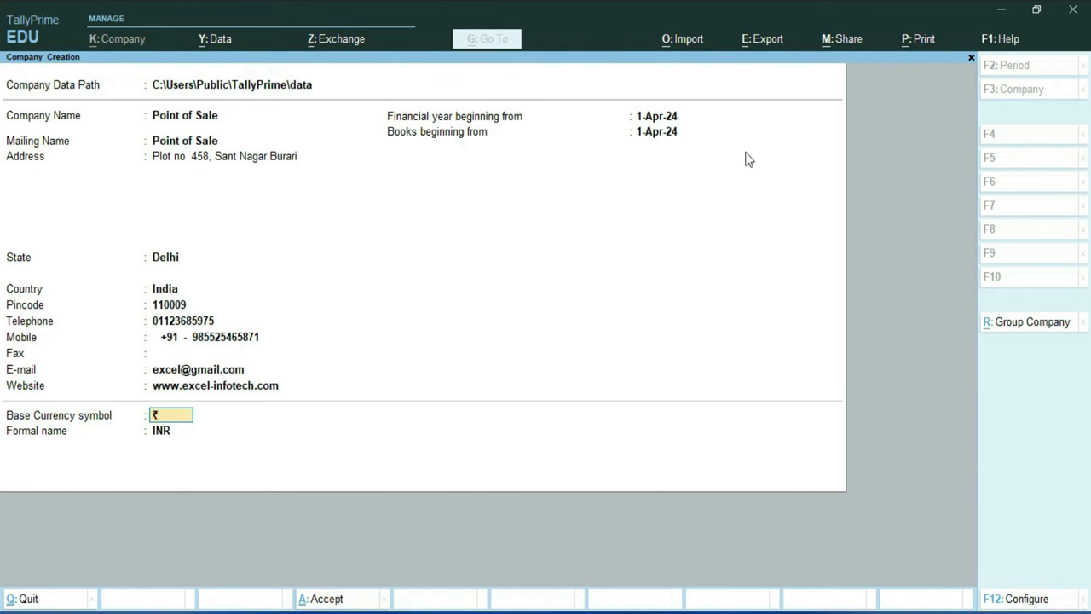
pyautogui.press('Return')
pyautogui.press('Return')
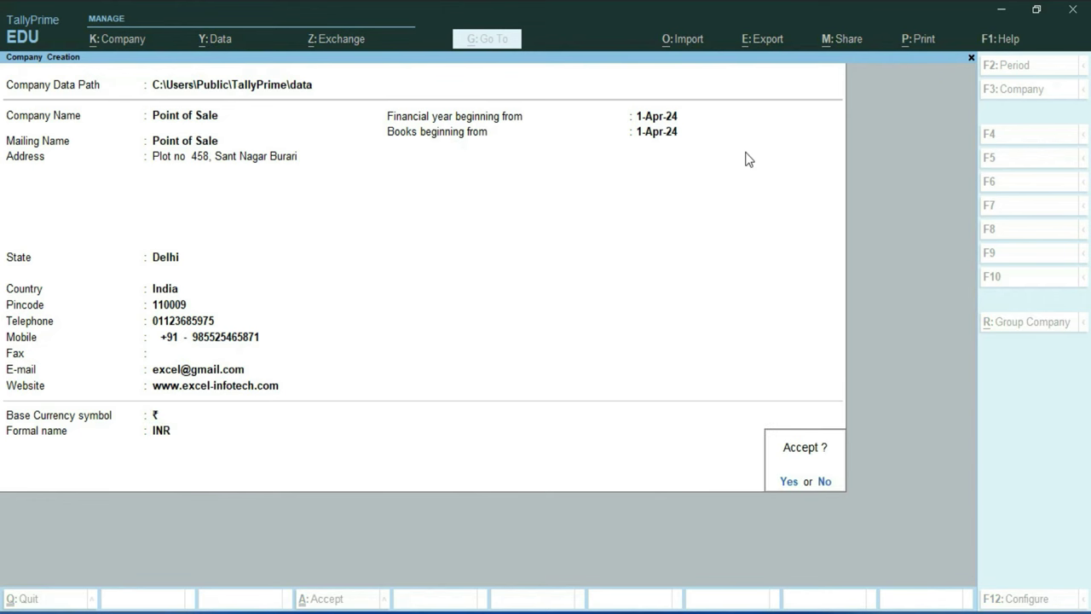
pyautogui.press('Return')
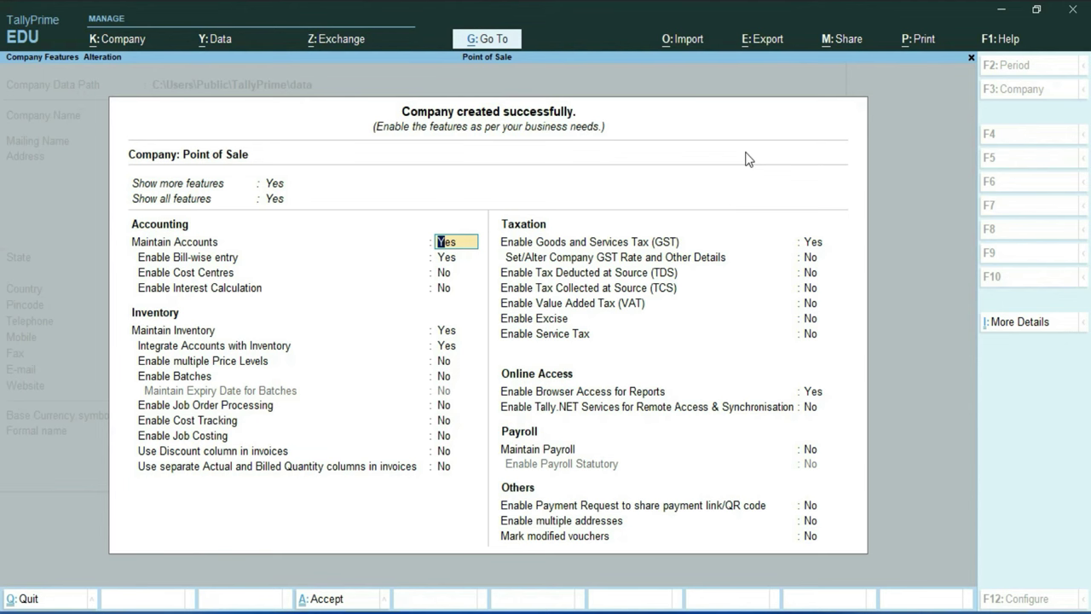
# Enable GST with state Delhi, Regular registration, the company GSTIN and Quarterly GSTR-1 filing
pyautogui.press('Return')
pyautogui.press('Return')
pyautogui.press('Return')
pyautogui.press('Return')
pyautogui.press('Return')
pyautogui.press('Return')
pyautogui.press('Return')
pyautogui.press('Return')
pyautogui.press('Return')
pyautogui.press('Return')
pyautogui.press('Return')
pyautogui.press('Return')
pyautogui.press('Return')
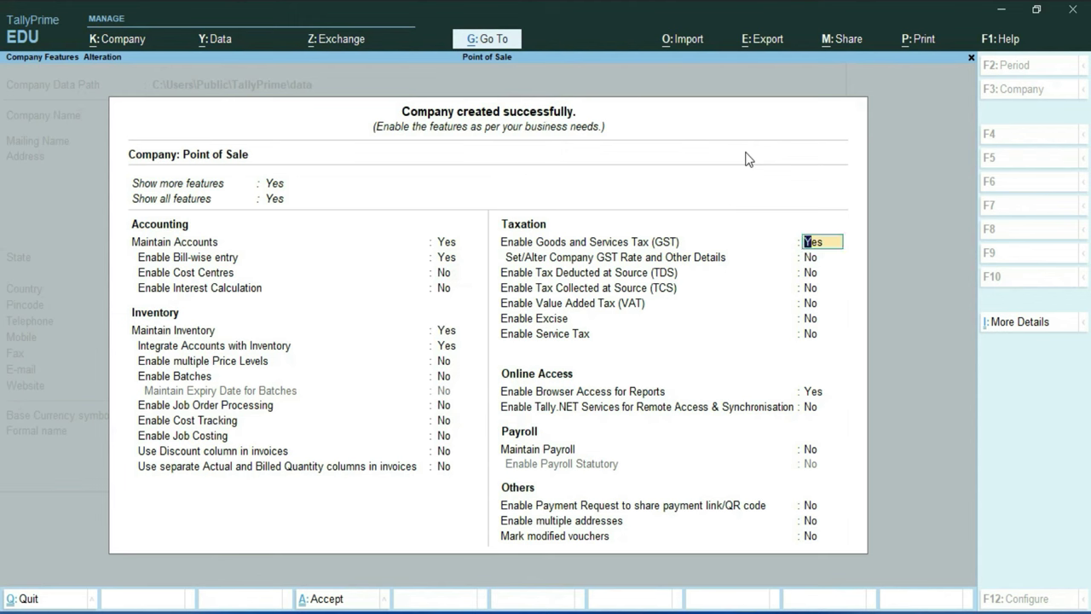
pyautogui.click(689, 247)
pyautogui.press('Return')
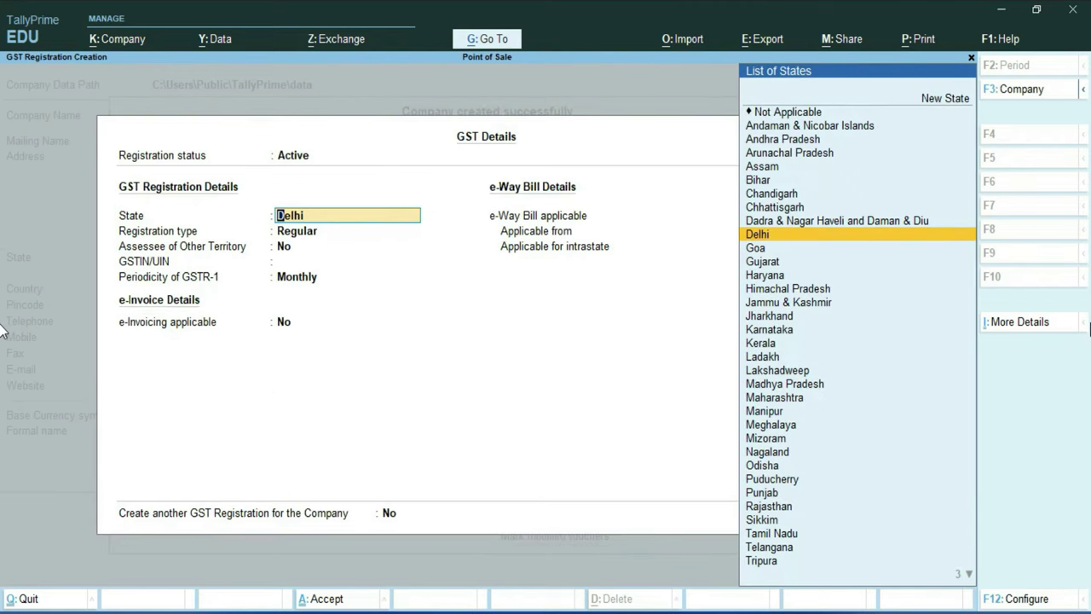
pyautogui.press('Return')
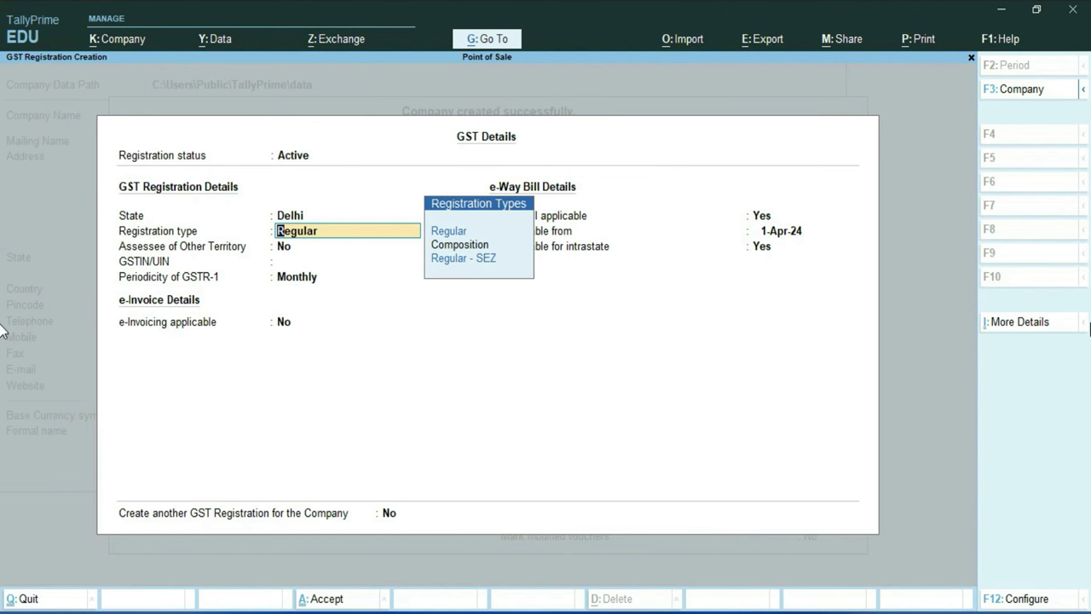
pyautogui.press('Return')
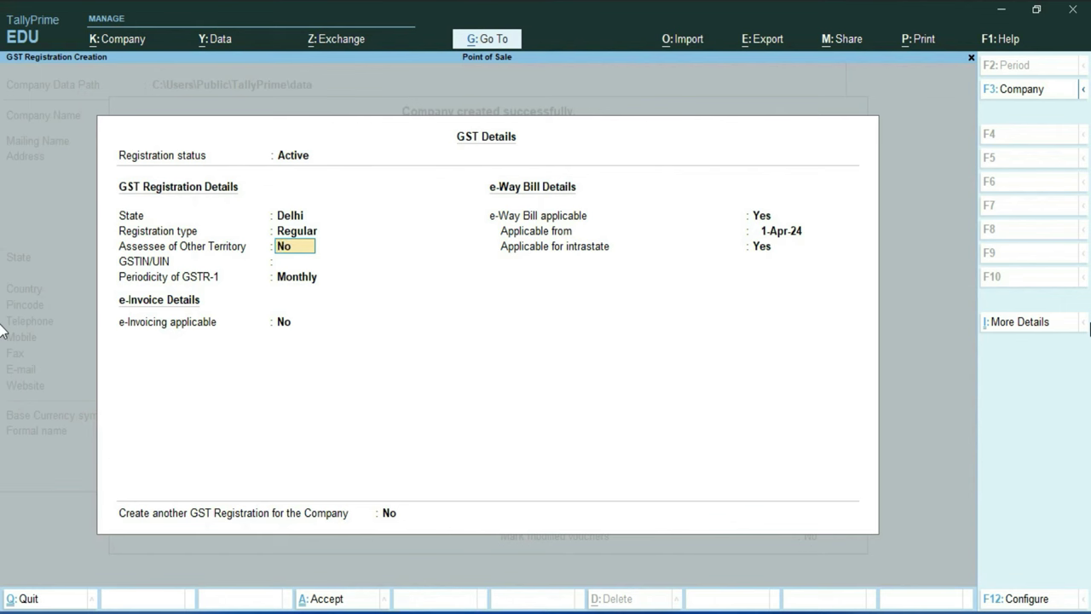
pyautogui.press('y')
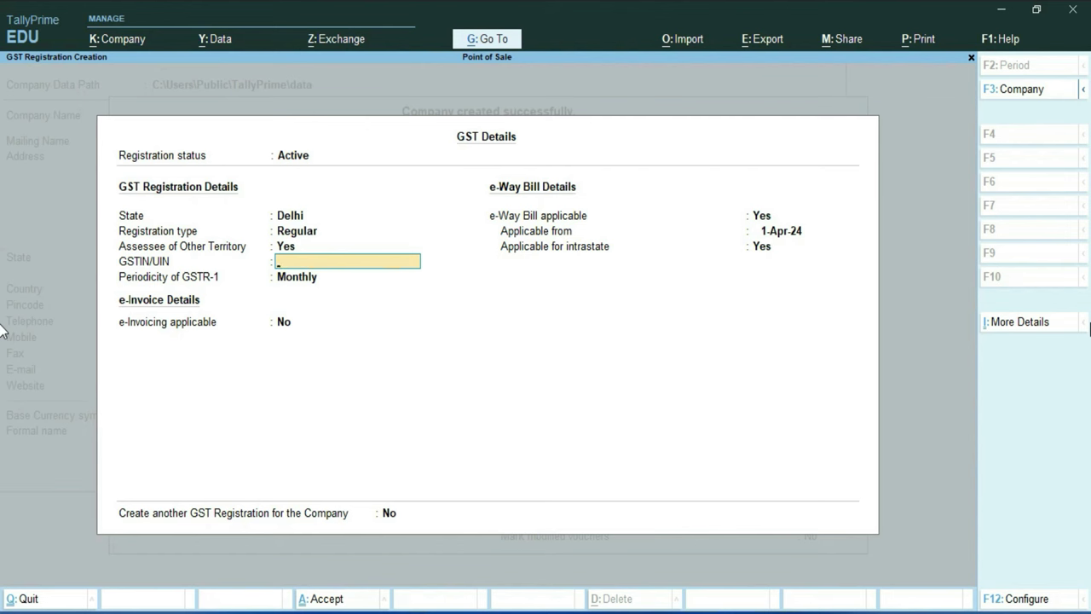
pyautogui.hotkey('ctrl', 'alt', 'v')
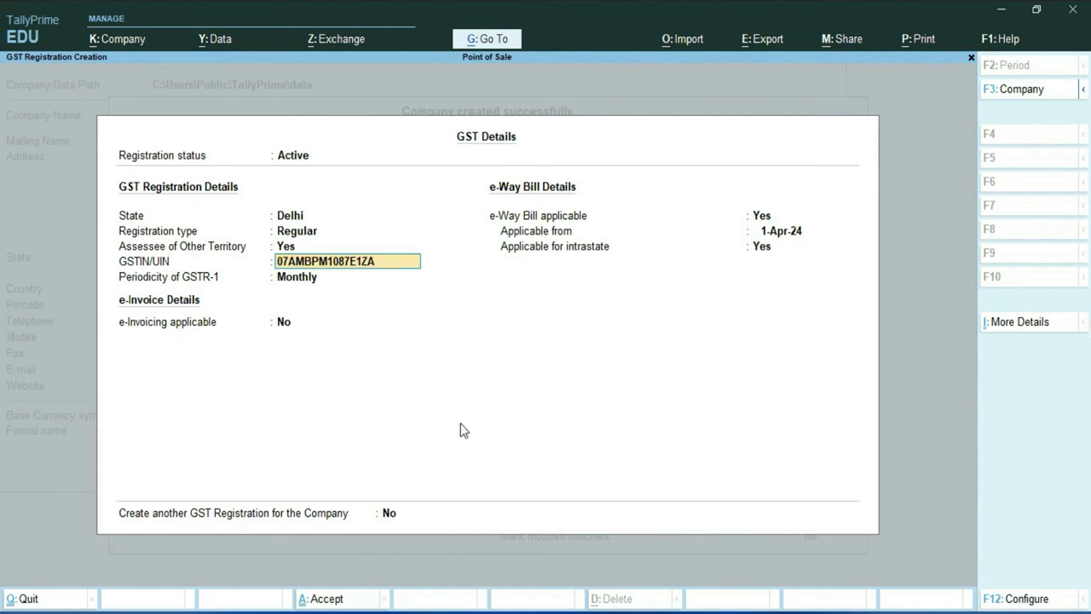
pyautogui.press('Return')
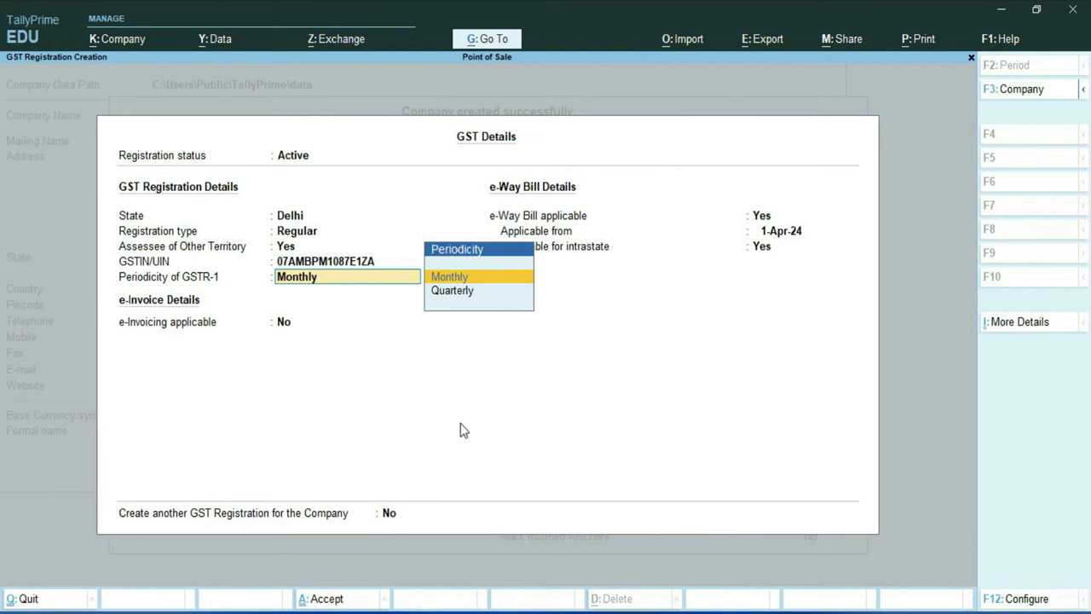
pyautogui.press('Down')
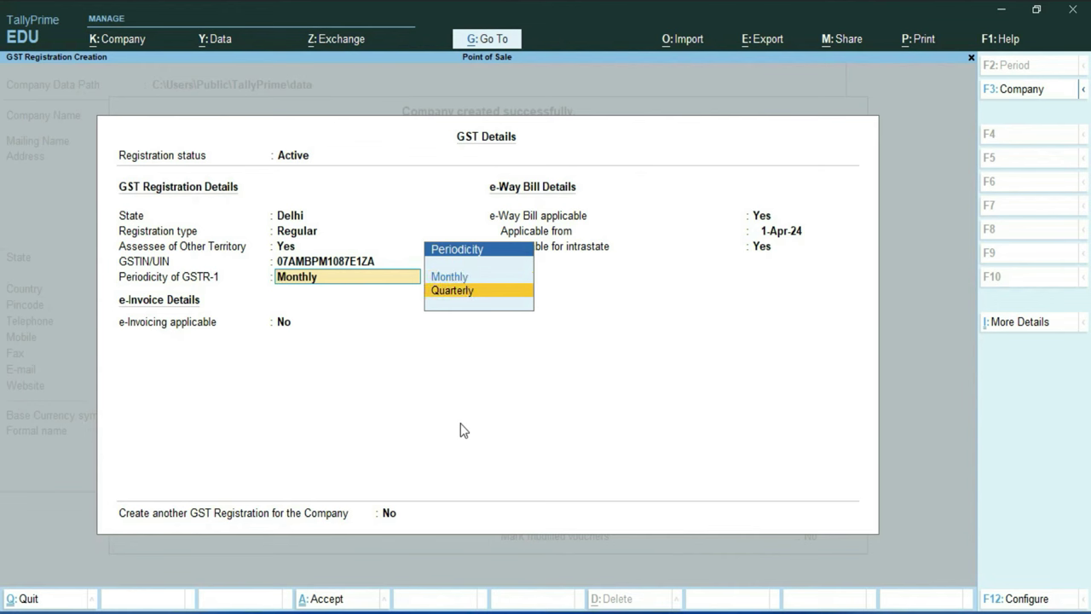
pyautogui.press('Return')
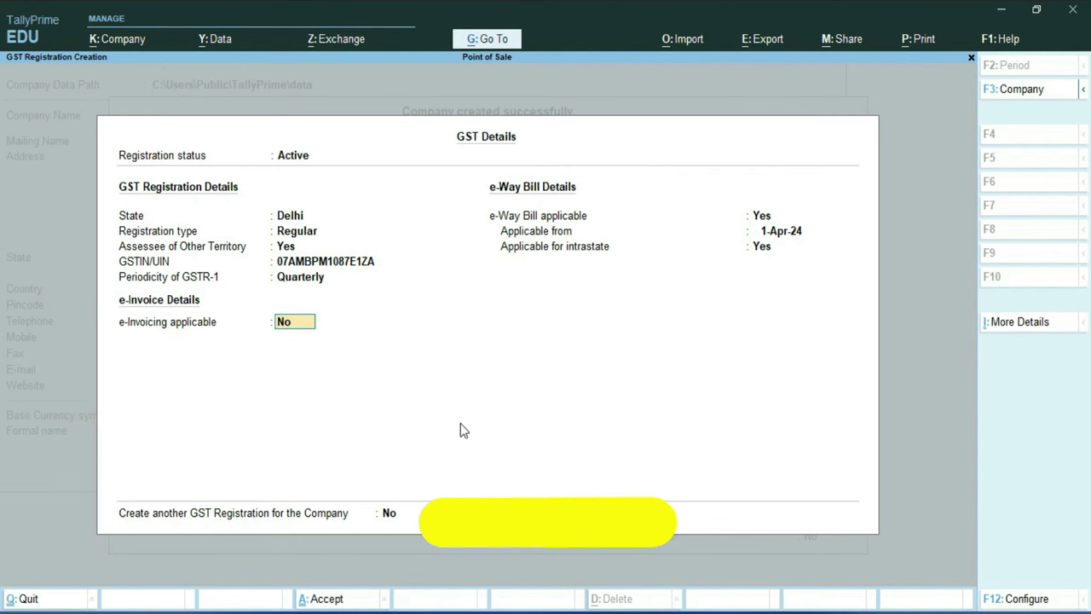
pyautogui.hotkey('ctrl', 'a')
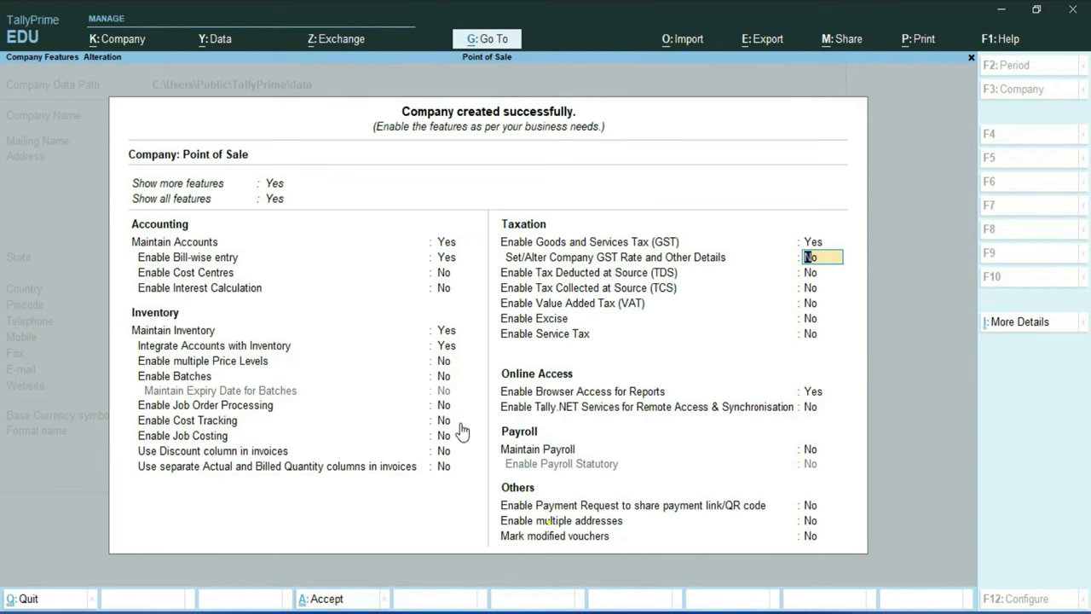
# Save the company features and choose Voucher Type from the masters creation list
pyautogui.hotkey('ctrl', 'a')
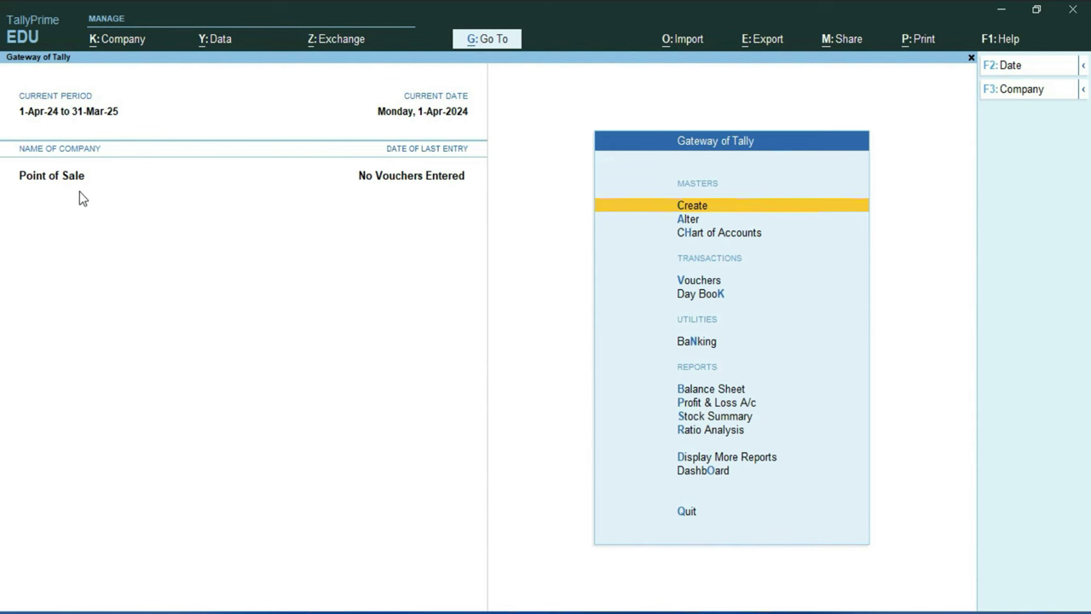
pyautogui.click(712, 210)
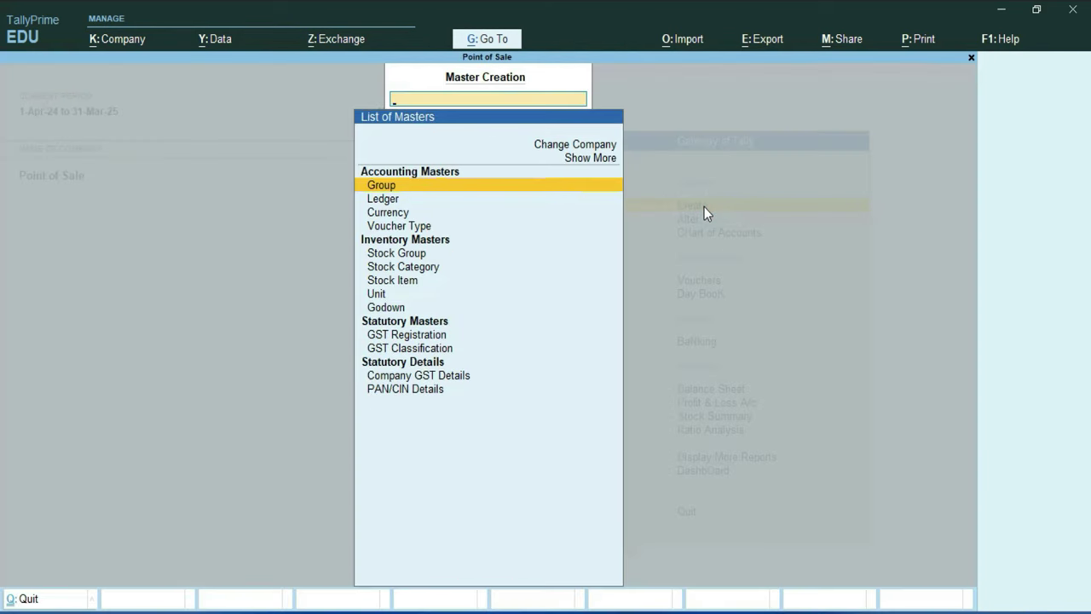
pyautogui.click(401, 226)
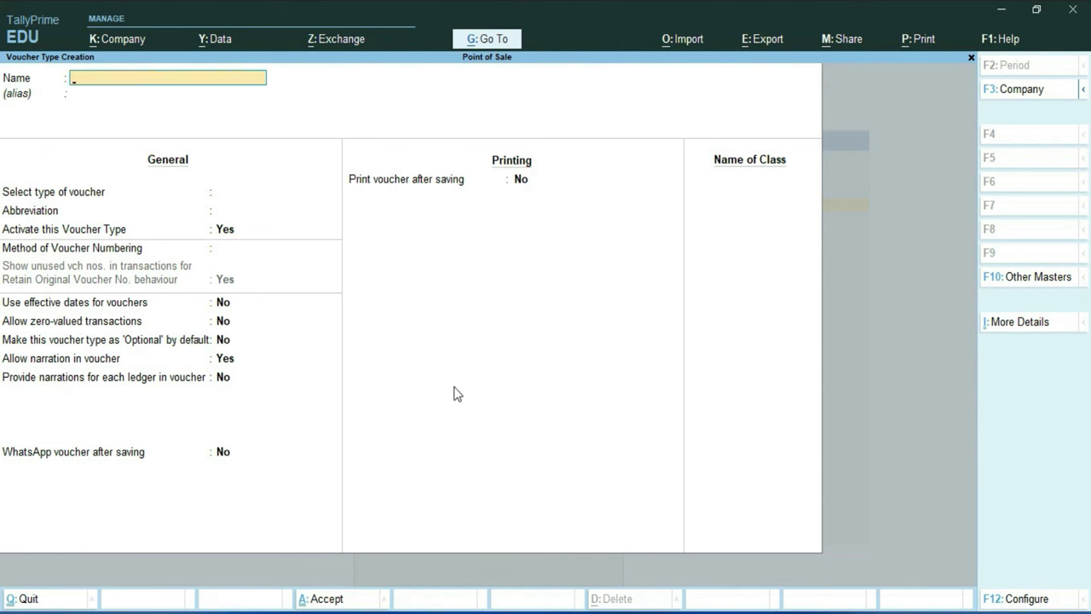
# Create voucher type POS based on Sales, abbreviation Sale, with Print voucher after saving set to Yes
pyautogui.write('POS')
pyautogui.press('Return')
pyautogui.press('Return')
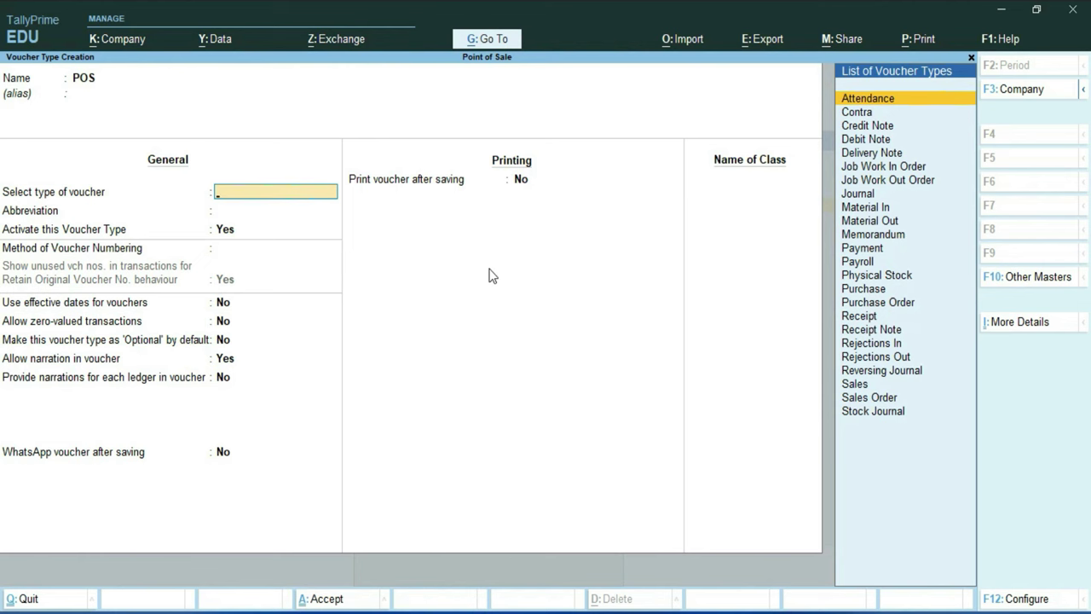
pyautogui.write('Sal')
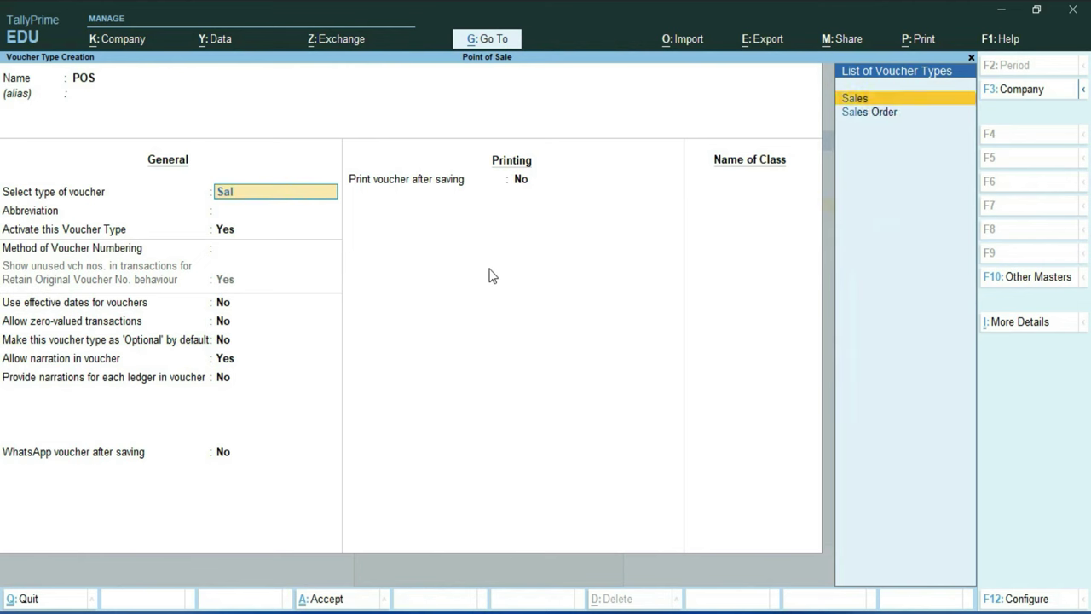
pyautogui.press('Return')
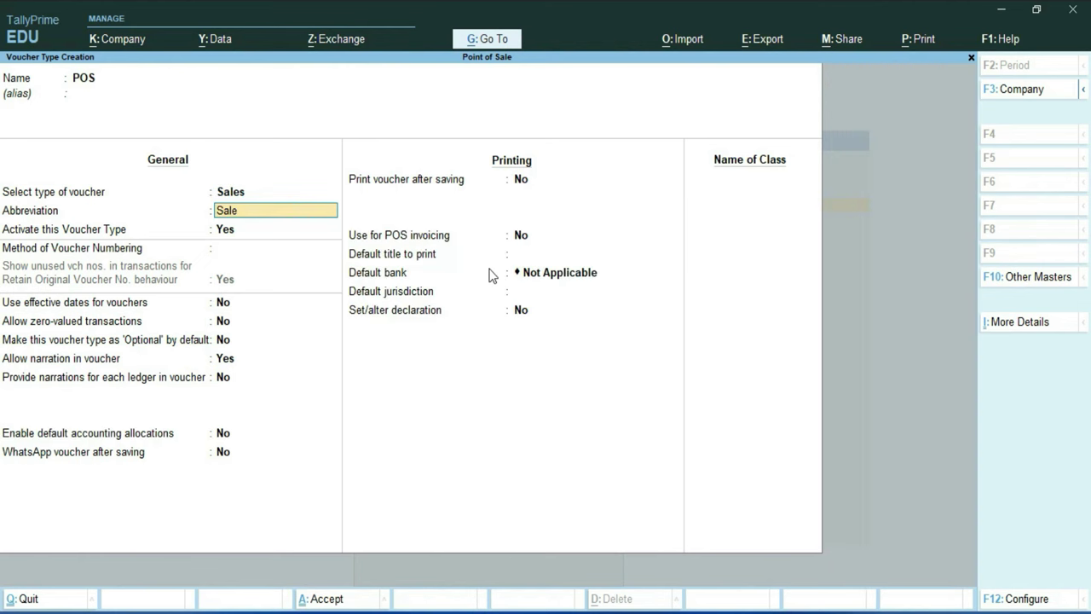
pyautogui.press('Return')
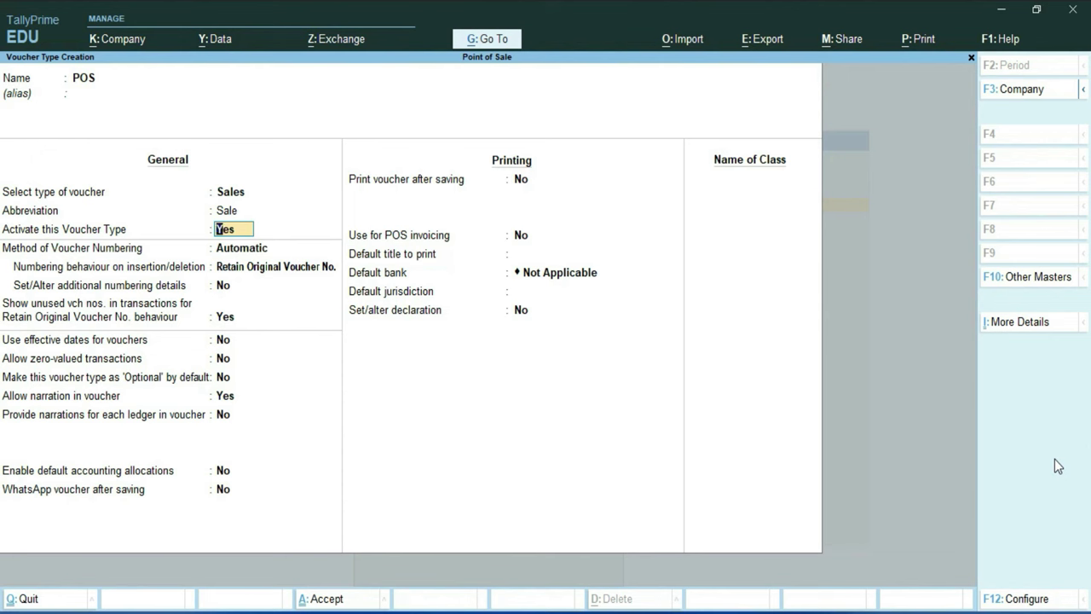
pyautogui.press('Return')
pyautogui.press('Return')
pyautogui.press('Return')
pyautogui.press('Return')
pyautogui.press('Return')
pyautogui.press('Return')
pyautogui.press('Return')
pyautogui.press('Return')
pyautogui.press('Return')
pyautogui.press('Return')
pyautogui.press('Return')
pyautogui.press('Return')
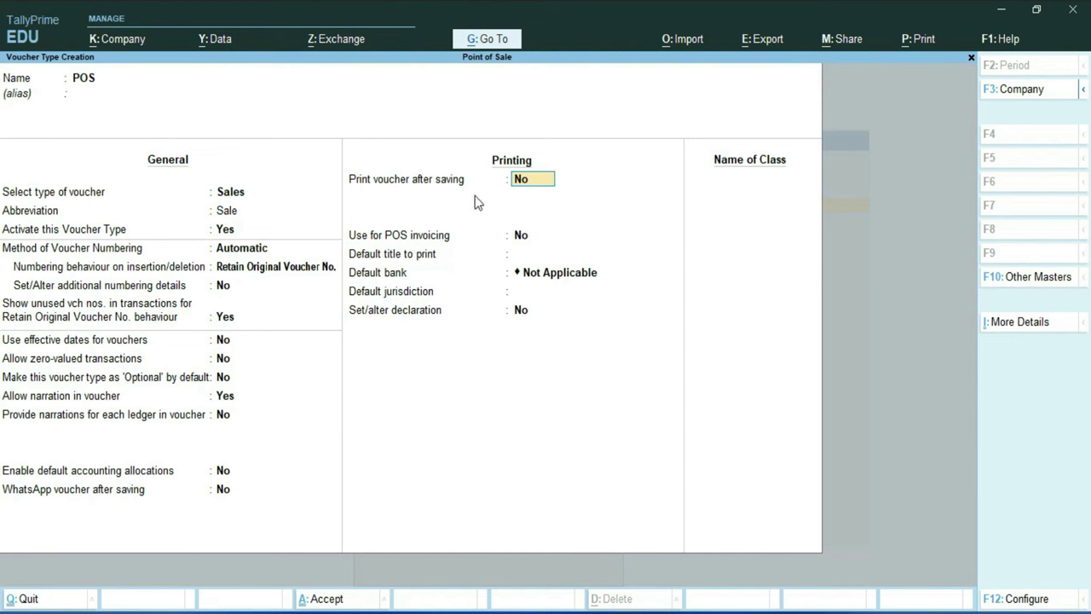
pyautogui.write('y')
pyautogui.press('Return')
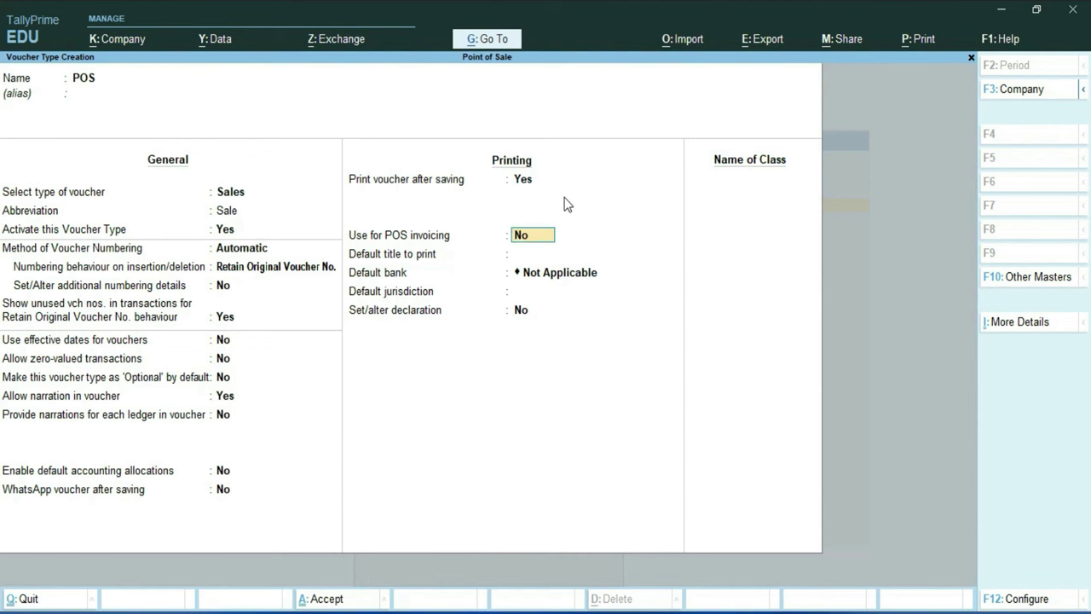
# Enable POS invoicing with messages 'Thanks For Visit', 'Visit Again' and default title 'Excel Infotech'
pyautogui.write('y')
pyautogui.press('Return')
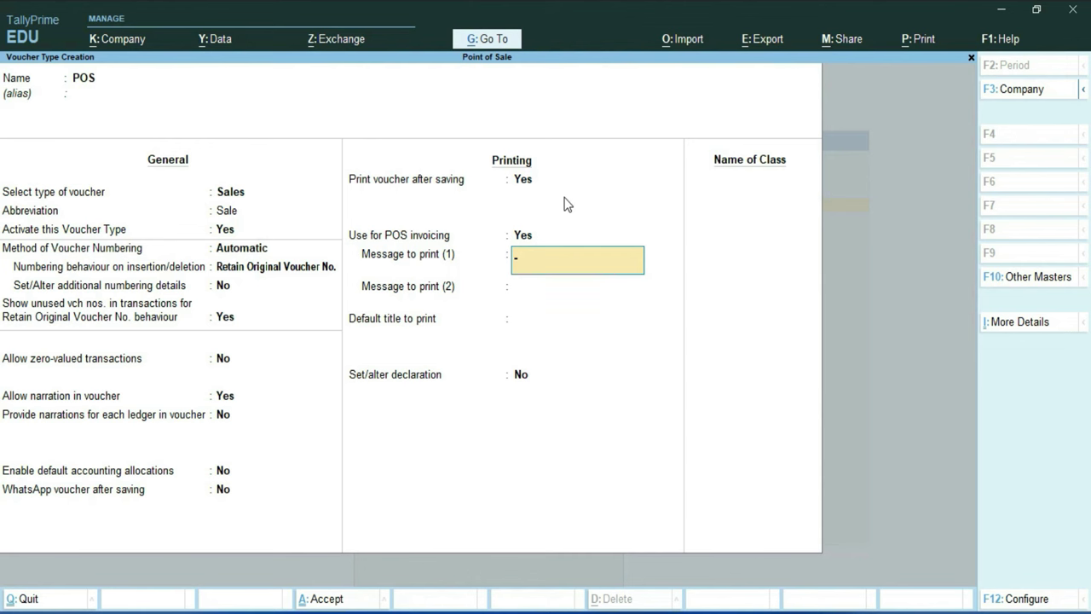
pyautogui.write('Thanks For Visit')
pyautogui.press('Return')
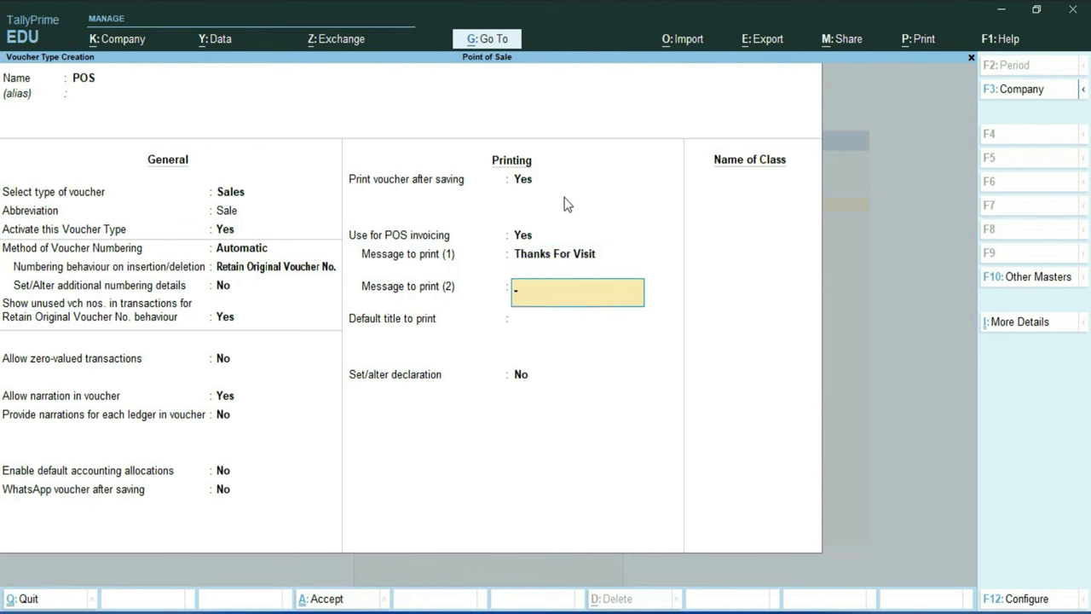
pyautogui.write('Visit Again')
pyautogui.press('Return')
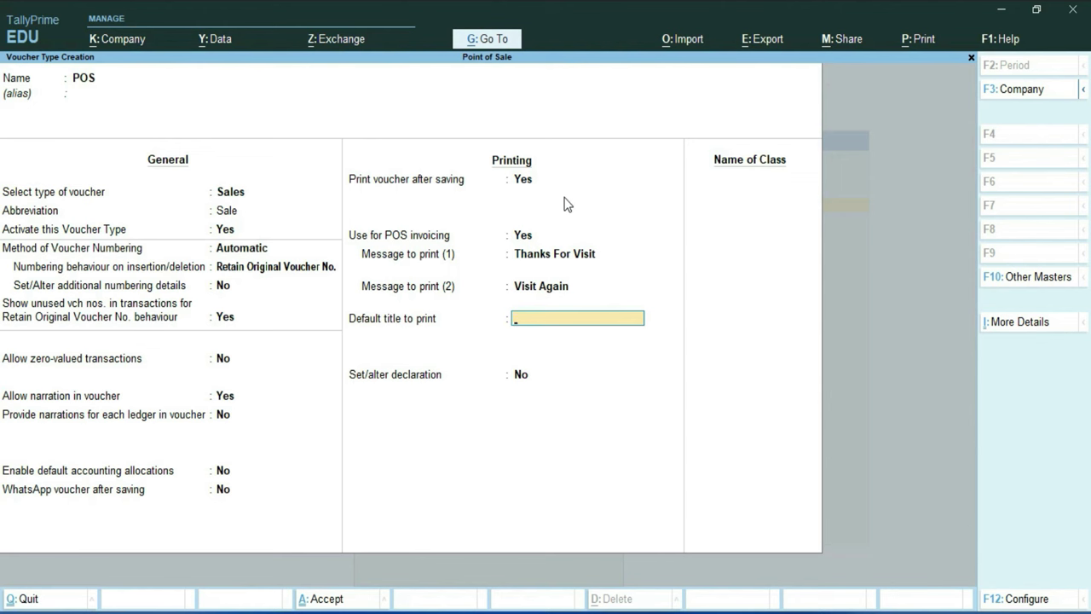
pyautogui.write('Excel Infotech')
pyautogui.press('Return')
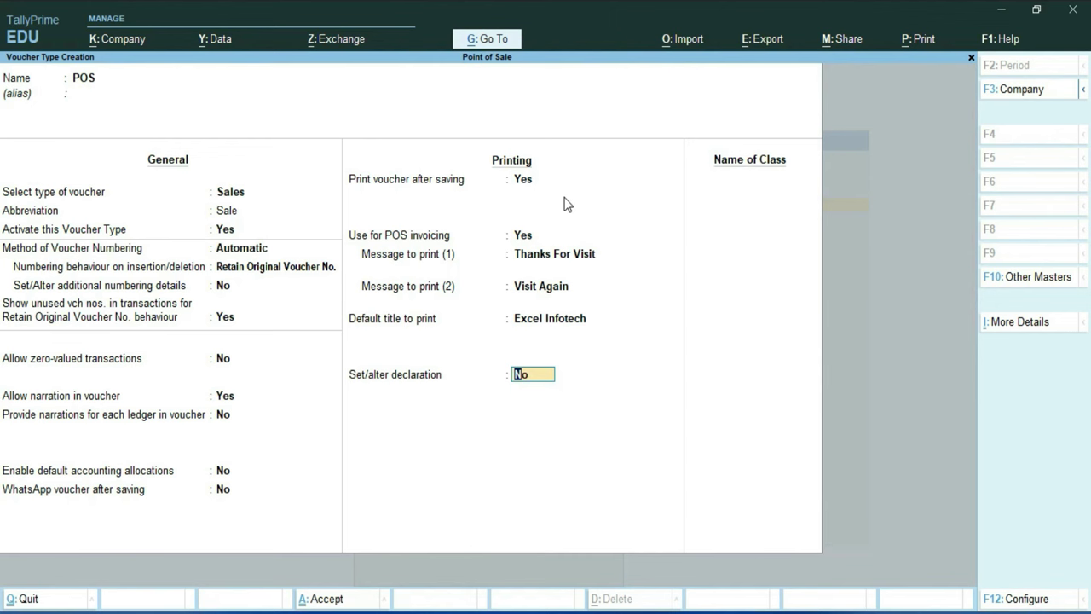
# Turn on the declaration, accept its default text, and finish the voucher type form
pyautogui.write('y')
pyautogui.press('Return')
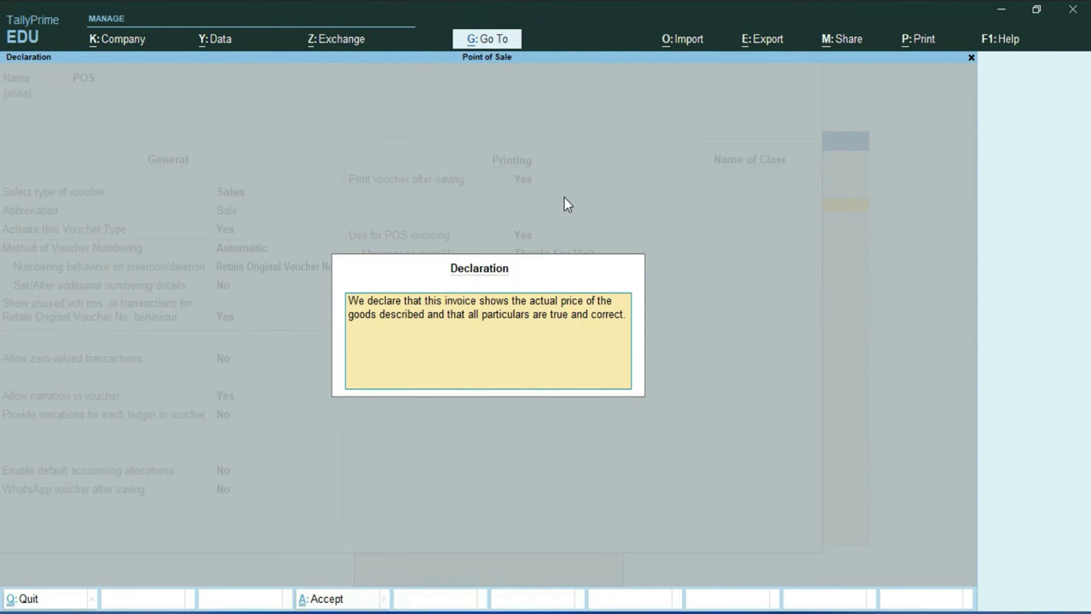
pyautogui.hotkey('ctrl', 'a')
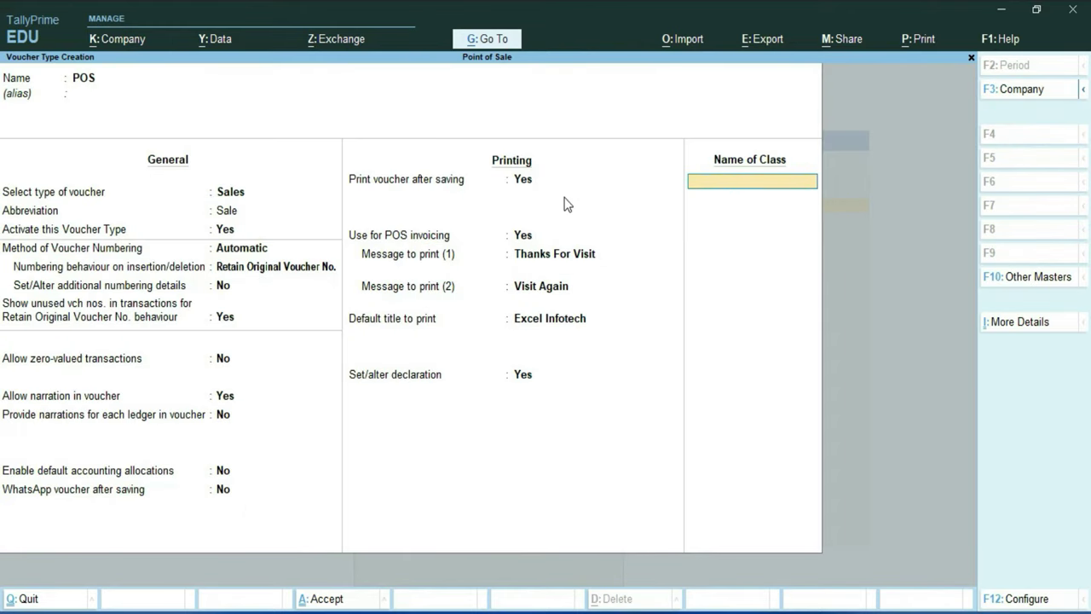
pyautogui.press('Return')
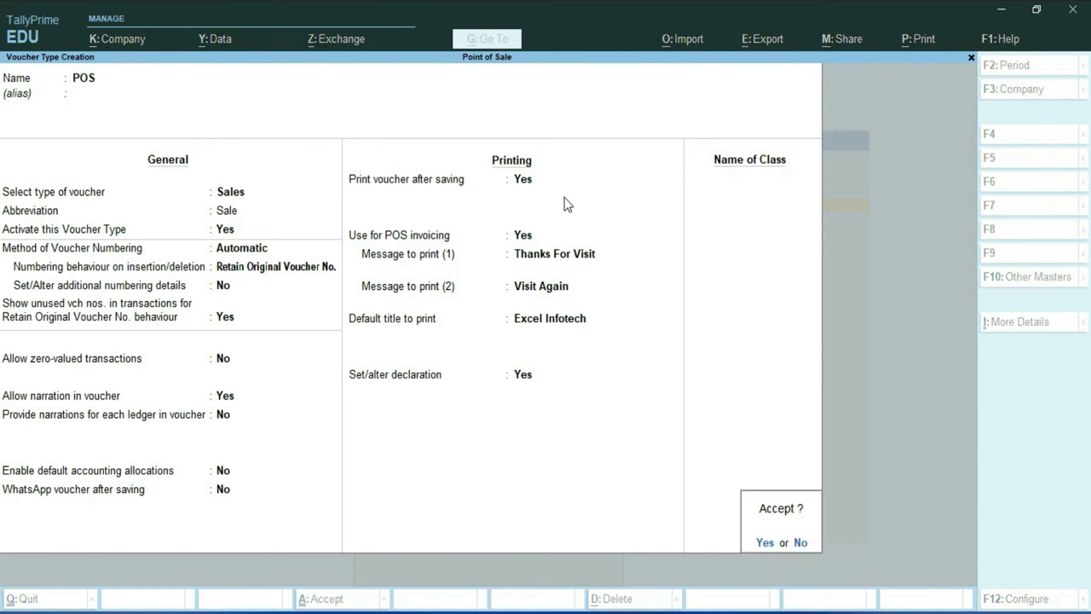
# Save the POS voucher type and go to voucher entry from the Gateway
pyautogui.press('Return')
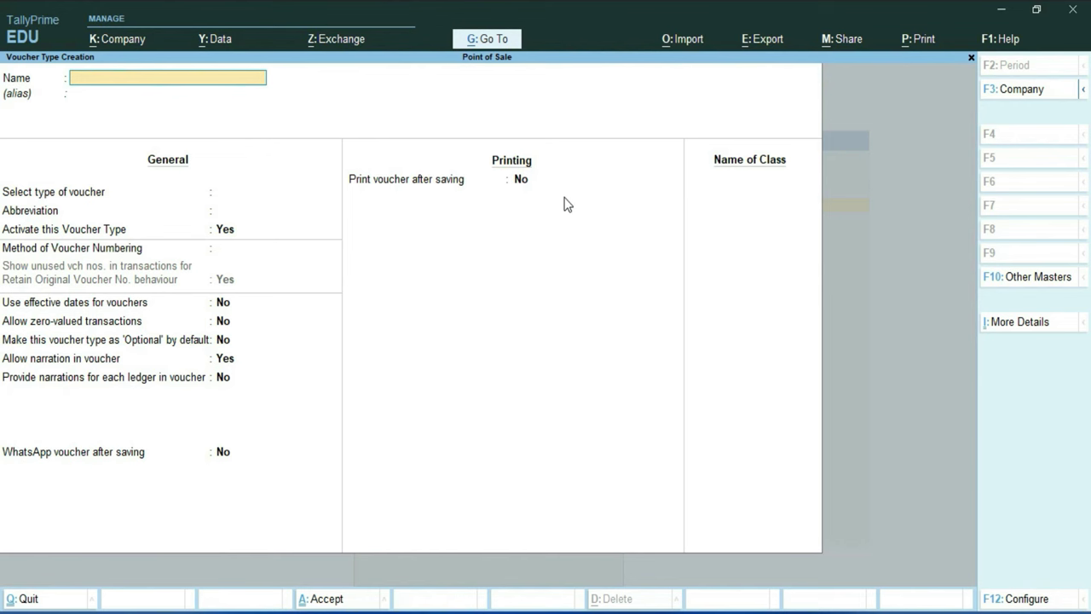
pyautogui.press('Escape')
pyautogui.press('Escape')
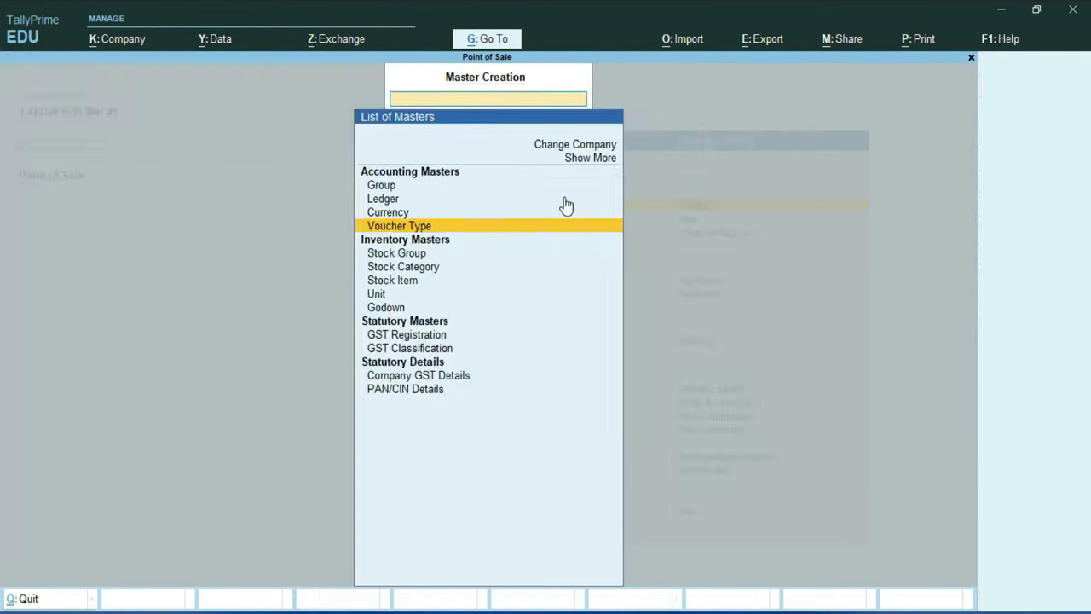
pyautogui.press('Down')
pyautogui.press('Down')
pyautogui.press('Down')
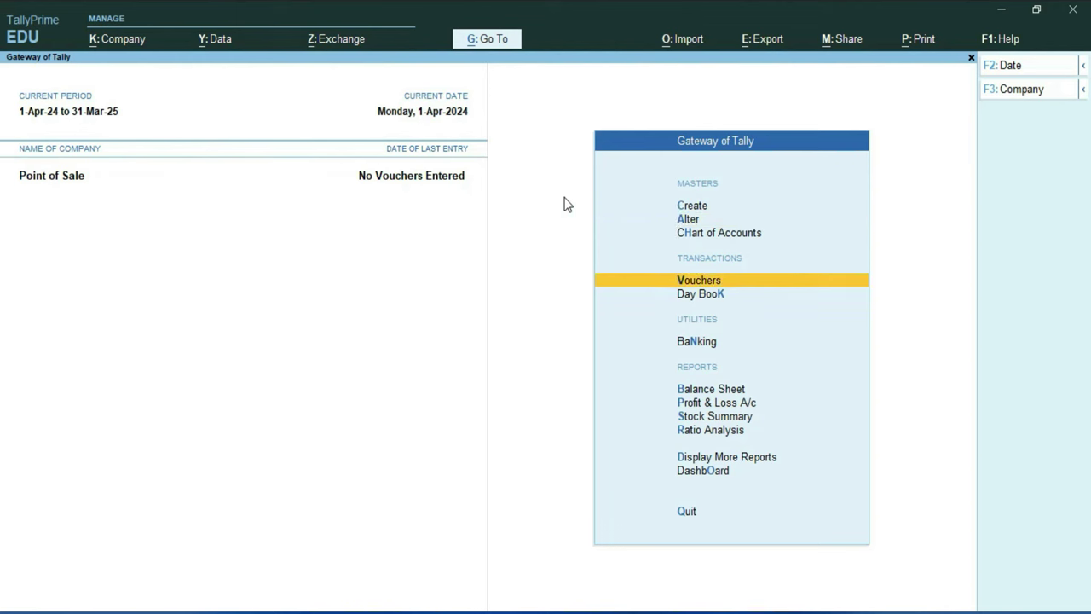
pyautogui.press('Return')
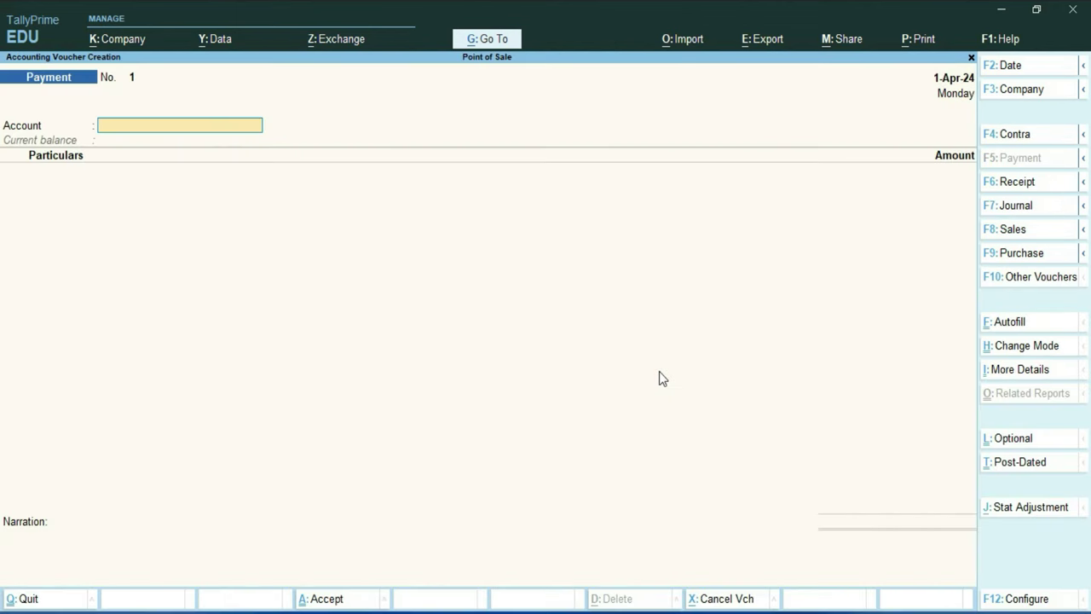
# Switch the voucher entry to the POS sales voucher type
pyautogui.click(1029, 282)
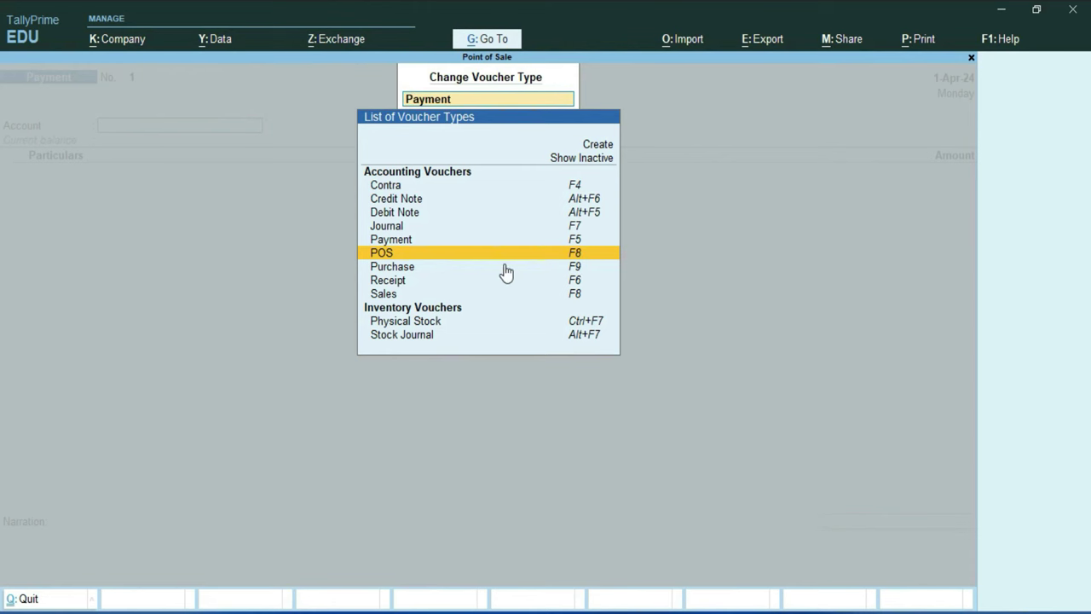
pyautogui.click(406, 256)
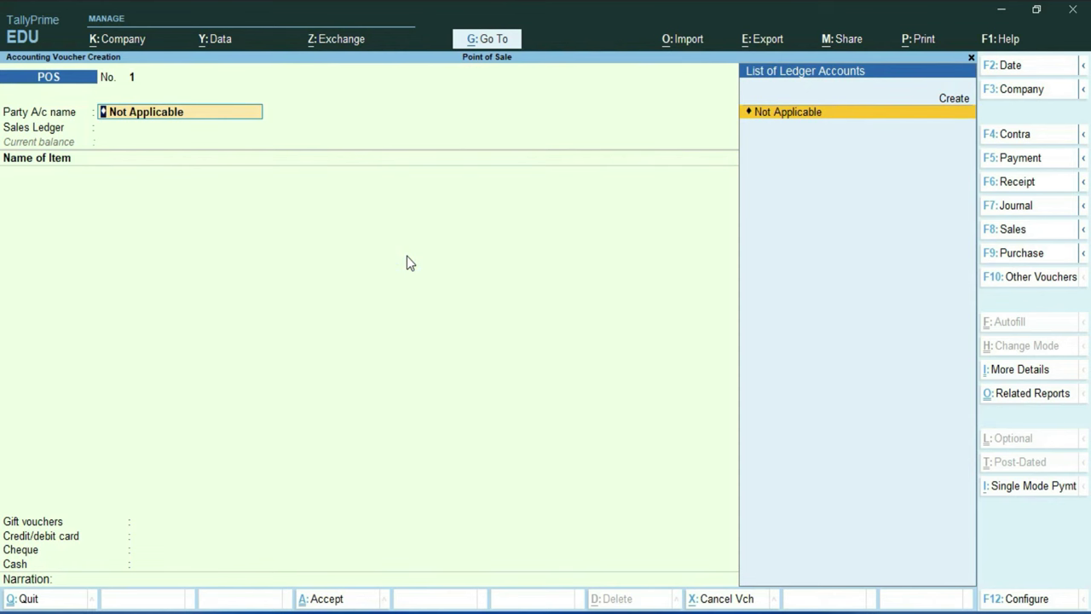
pyautogui.press('F7')
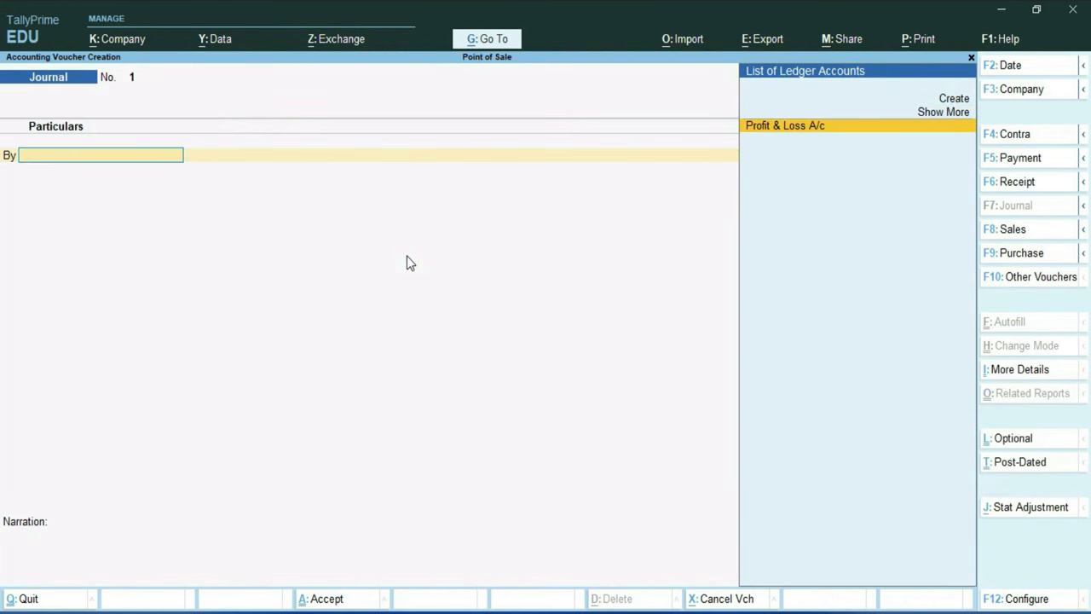
pyautogui.press('F8')
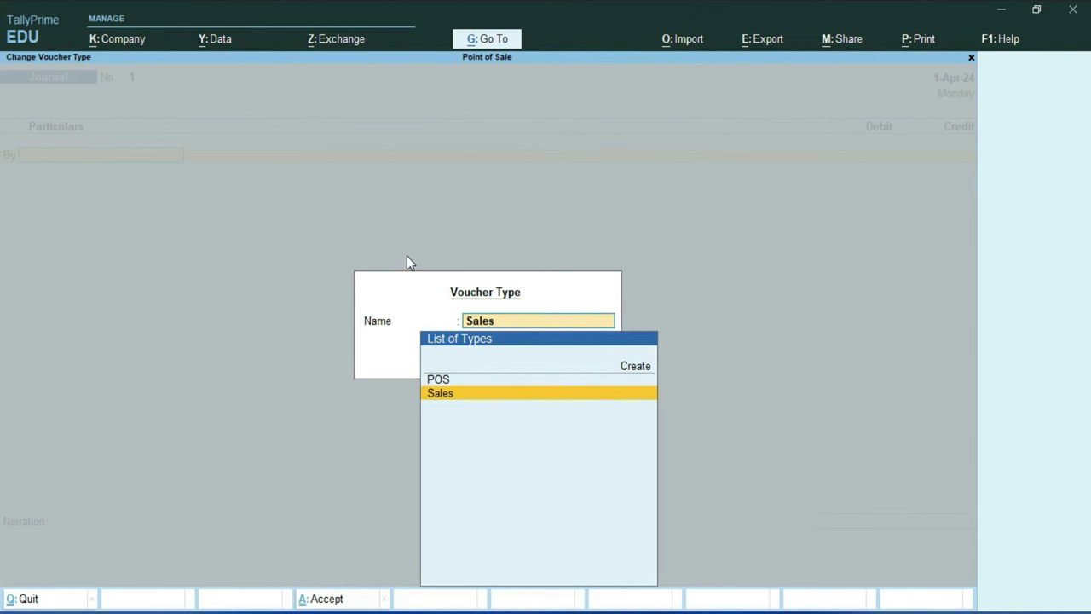
pyautogui.press('Up')
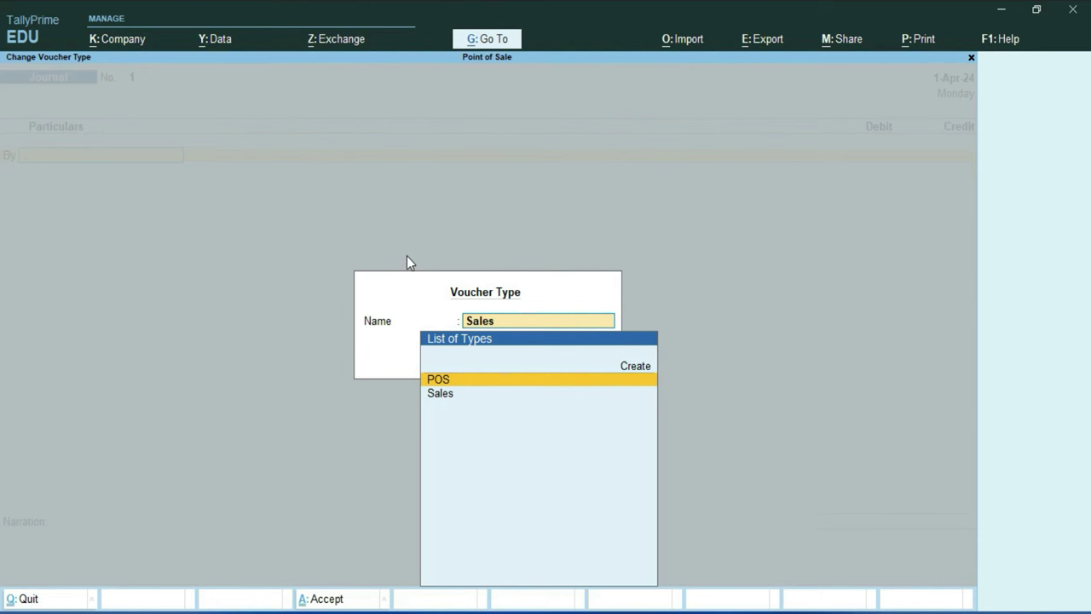
pyautogui.press('Return')
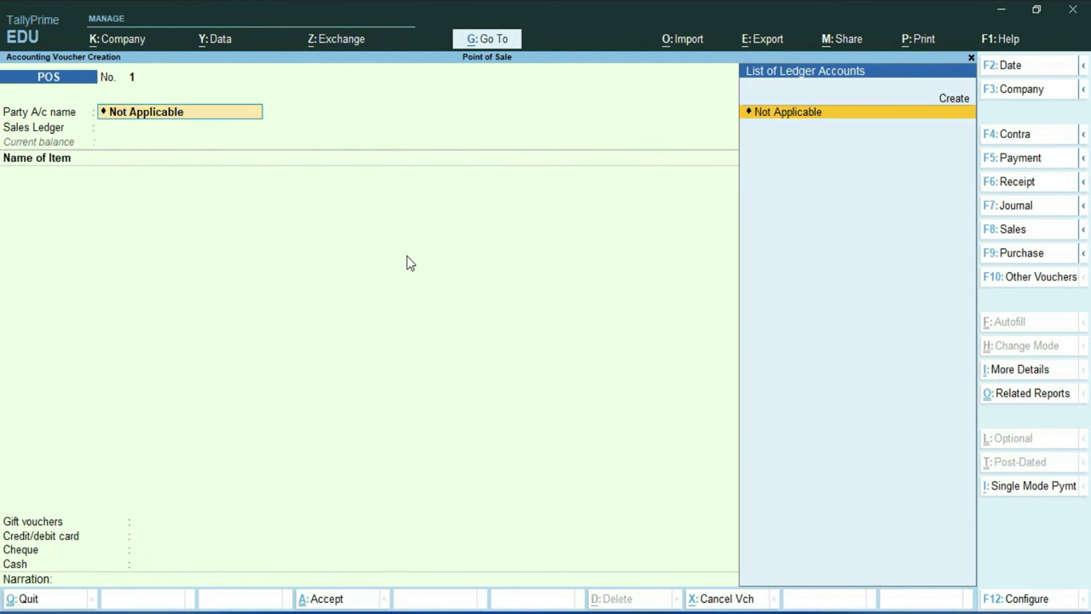
# Create a new party ledger with the customer's name under Sundry Debtors
pyautogui.press('Up')
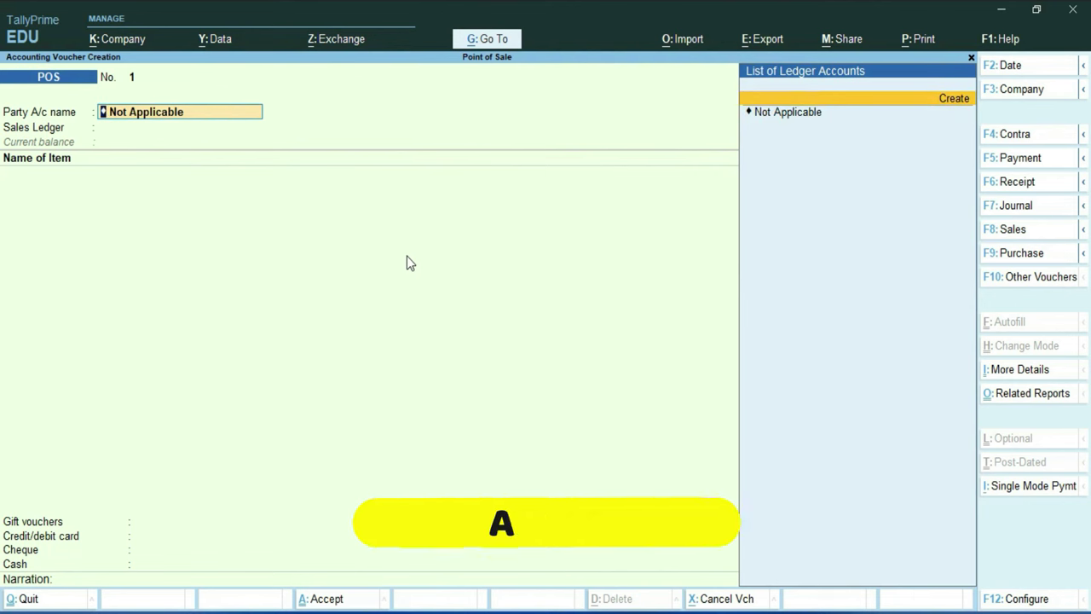
pyautogui.hotkey('alt', 'c')
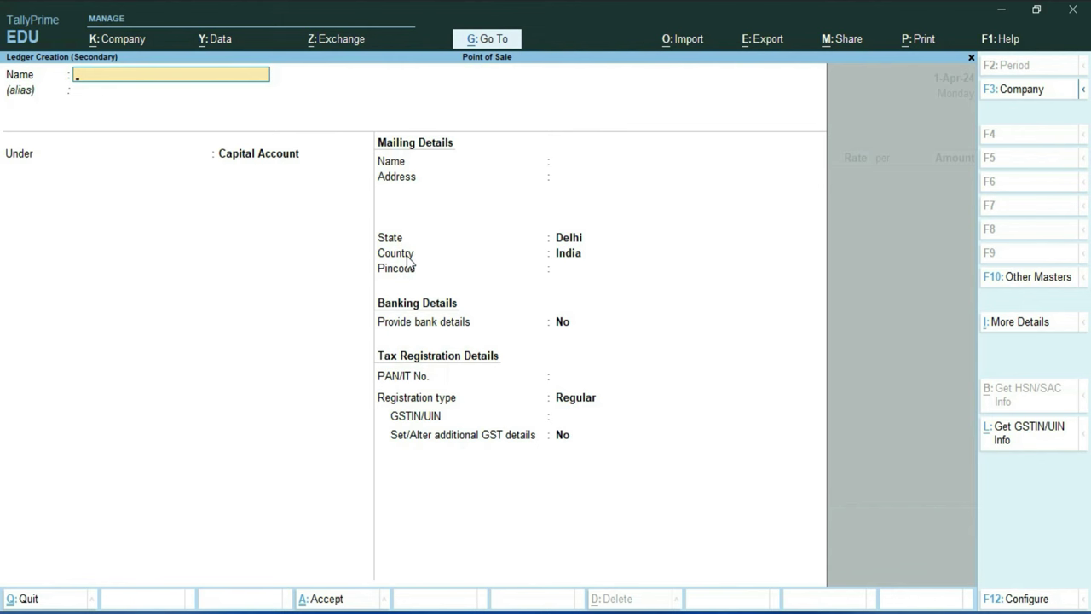
pyautogui.write('Mohan')
pyautogui.press('Return')
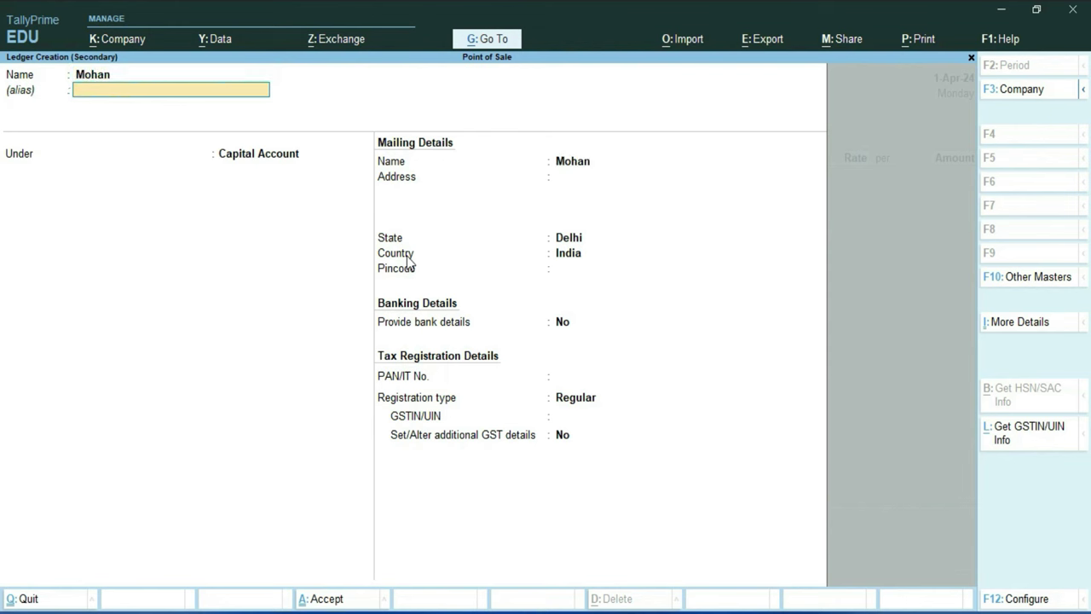
pyautogui.press('Return')
pyautogui.write('s')
pyautogui.press('Down')
pyautogui.press('Down')
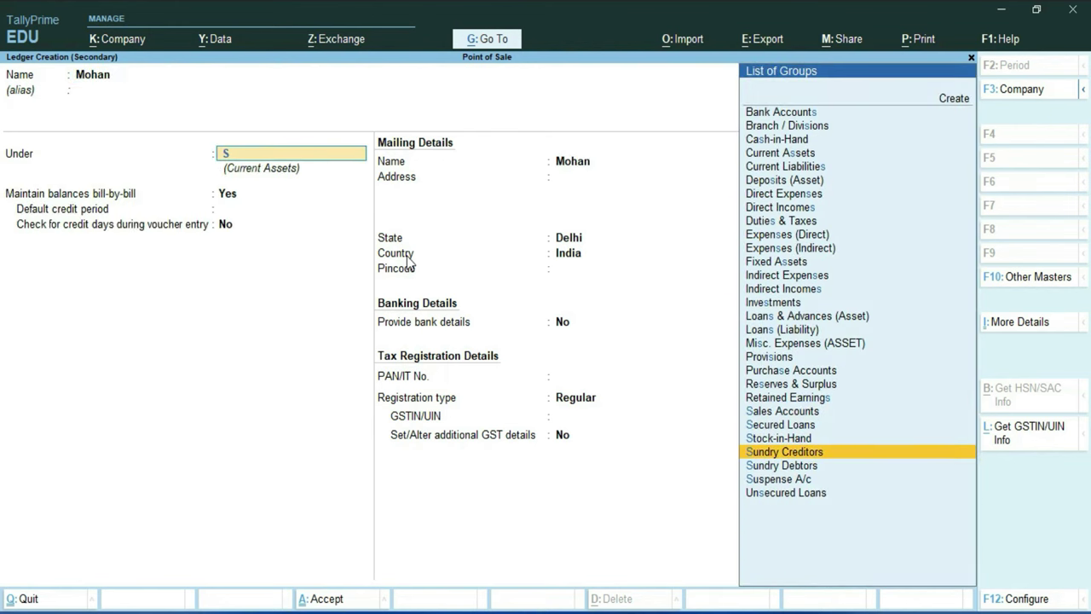
pyautogui.press('Down')
pyautogui.press('Return')
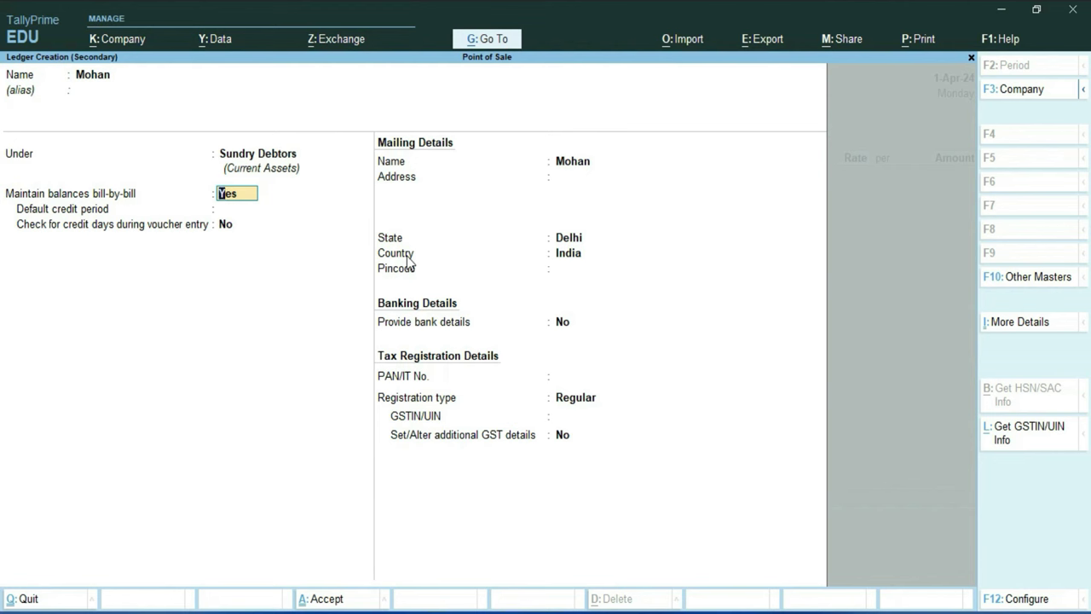
# Give the customer ledger Regular GST registration with its GSTIN, save it, and confirm party details
pyautogui.press('Return')
pyautogui.press('Return')
pyautogui.press('Return')
pyautogui.press('Return')
pyautogui.press('Return')
pyautogui.press('Return')
pyautogui.press('Return')
pyautogui.press('Return')
pyautogui.press('Return')
pyautogui.press('Return')
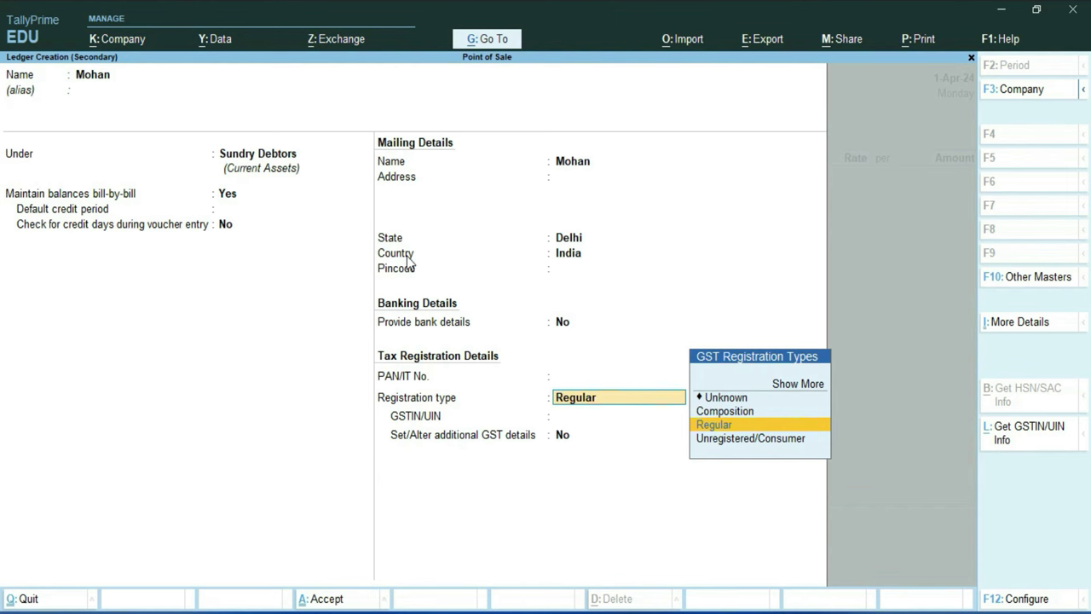
pyautogui.press('Return')
pyautogui.press('BackSpace')
pyautogui.press('Return')
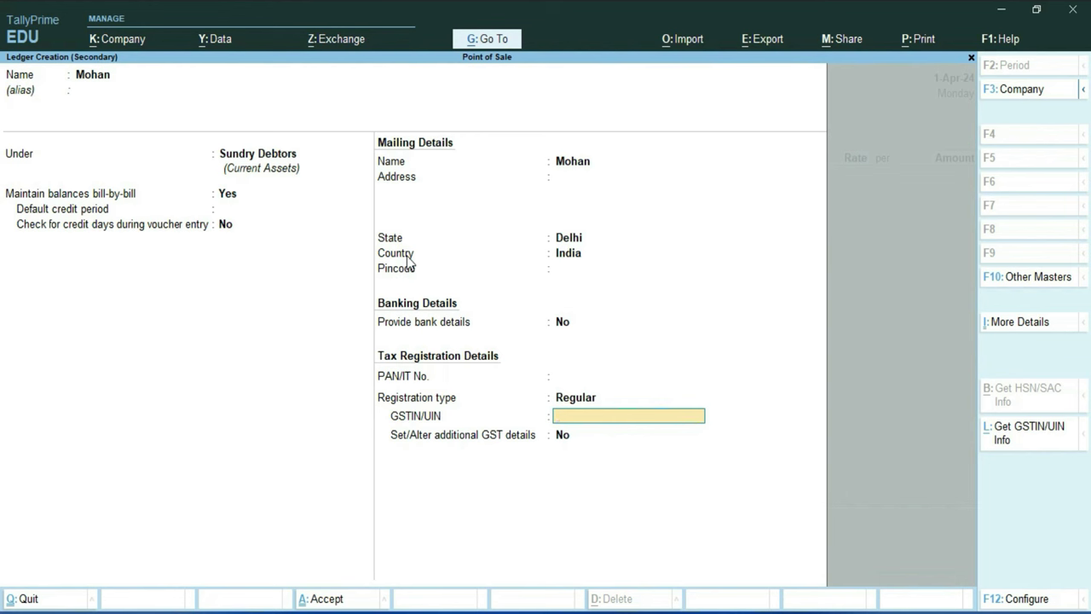
pyautogui.hotkey('ctrl', 'alt', 'v')
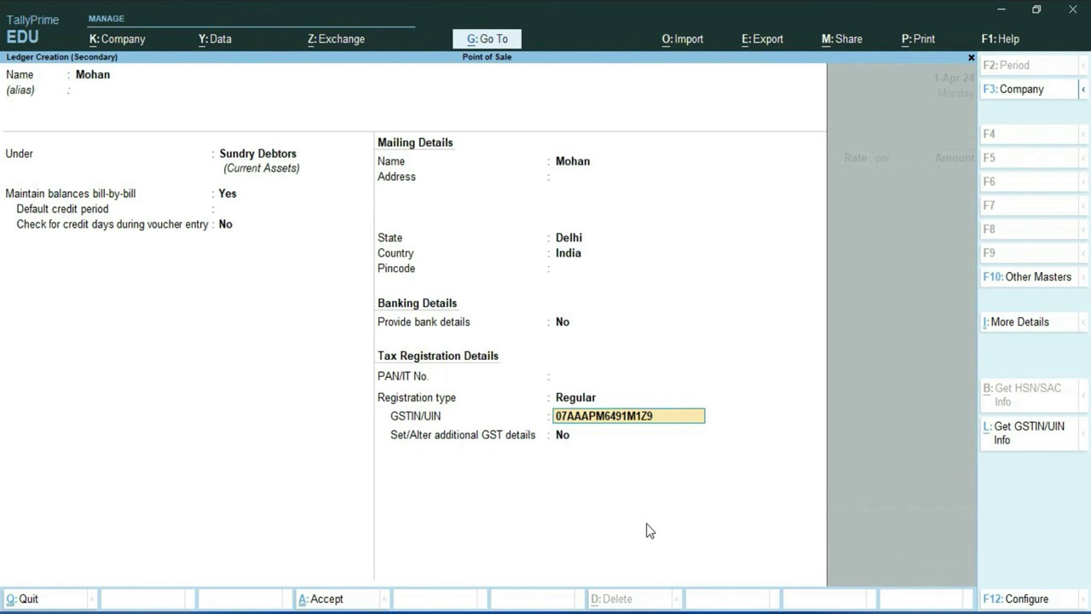
pyautogui.press('Return')
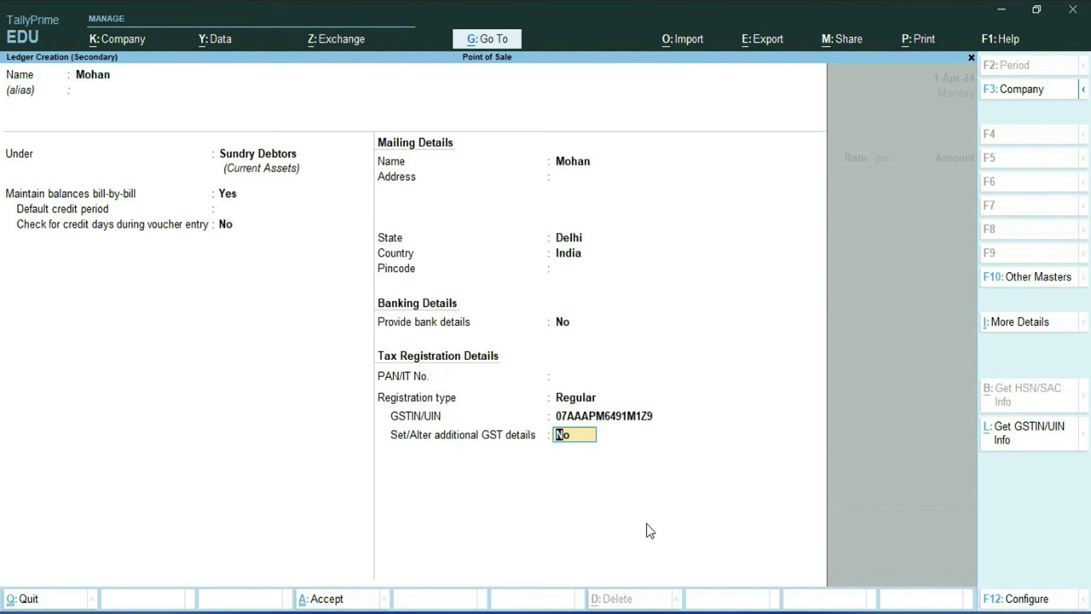
pyautogui.press('Return')
pyautogui.press('Return')
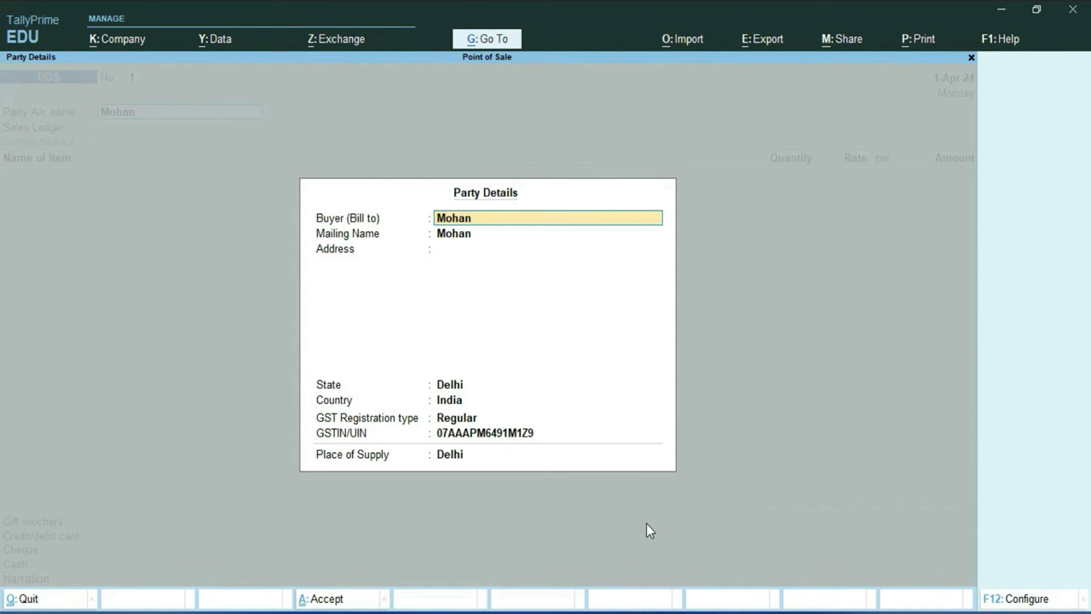
pyautogui.hotkey('ctrl', 'a')
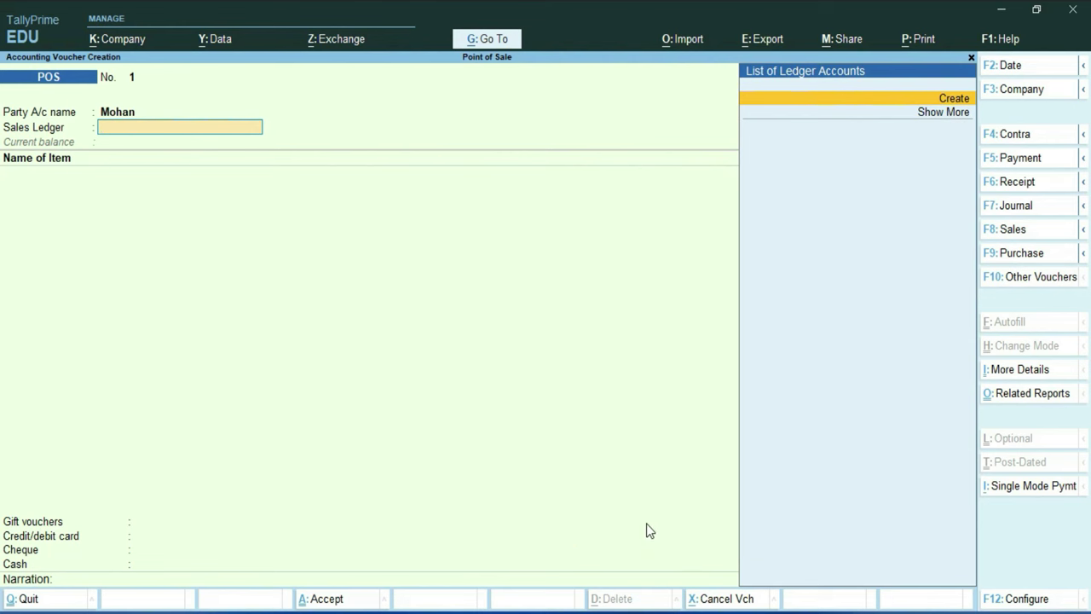
# Create a ledger named Sale under Sales Accounts
pyautogui.press('Return')
pyautogui.write('Sale')
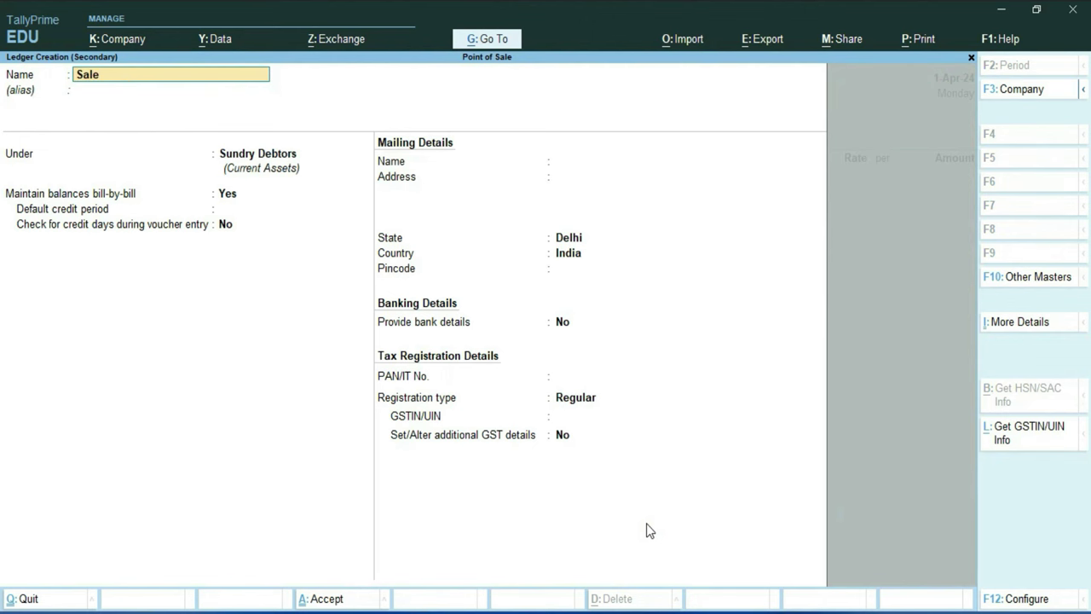
pyautogui.press('Return')
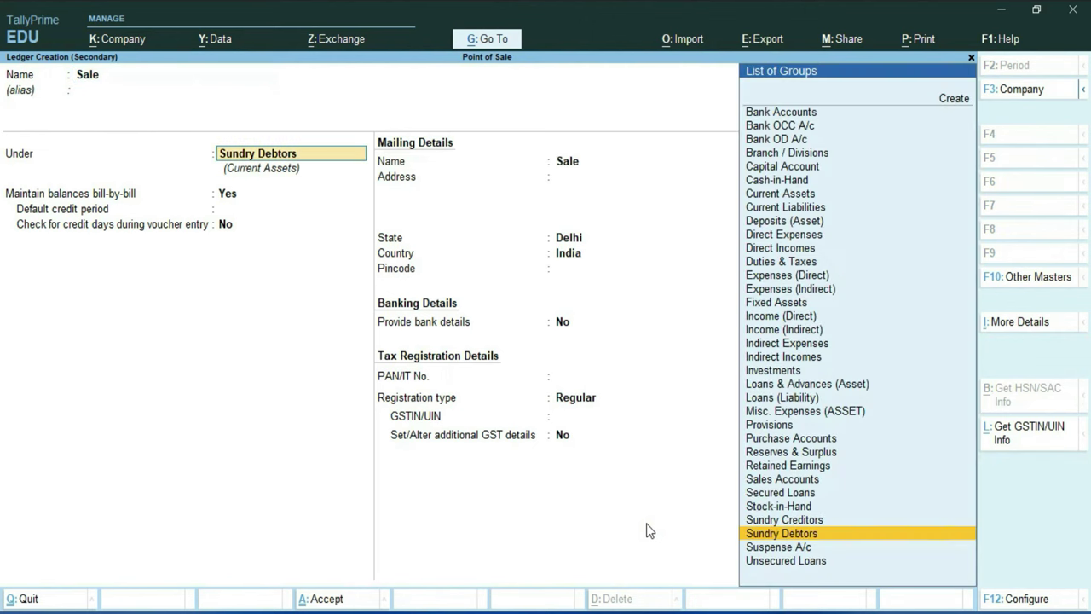
pyautogui.write('S')
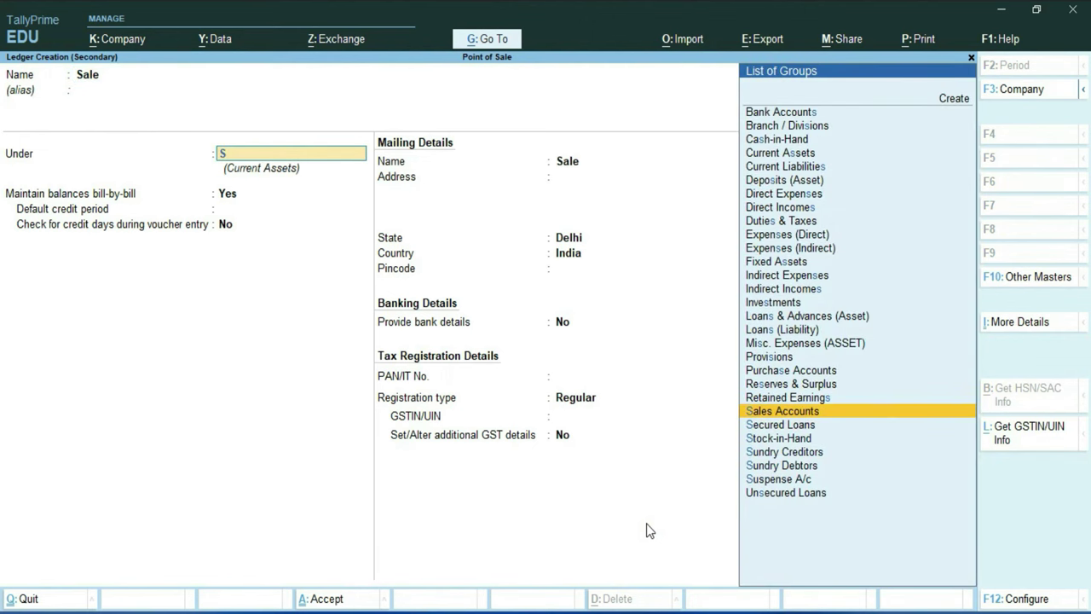
pyautogui.press('Return')
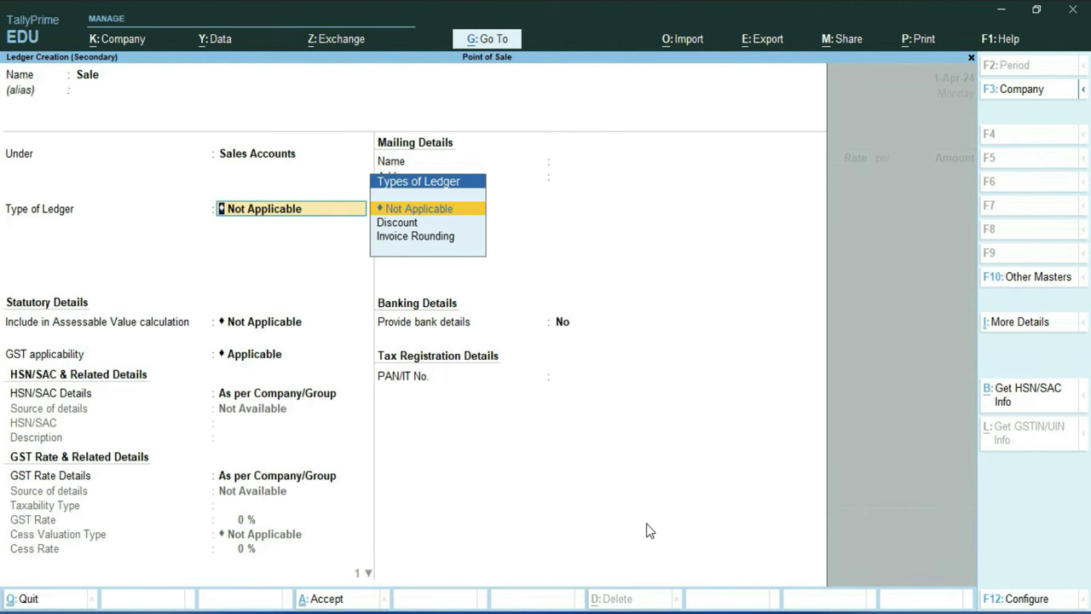
# Keep GST applicable with company HSN and rate details, set supply type to Goods, and accept
pyautogui.press('Return')
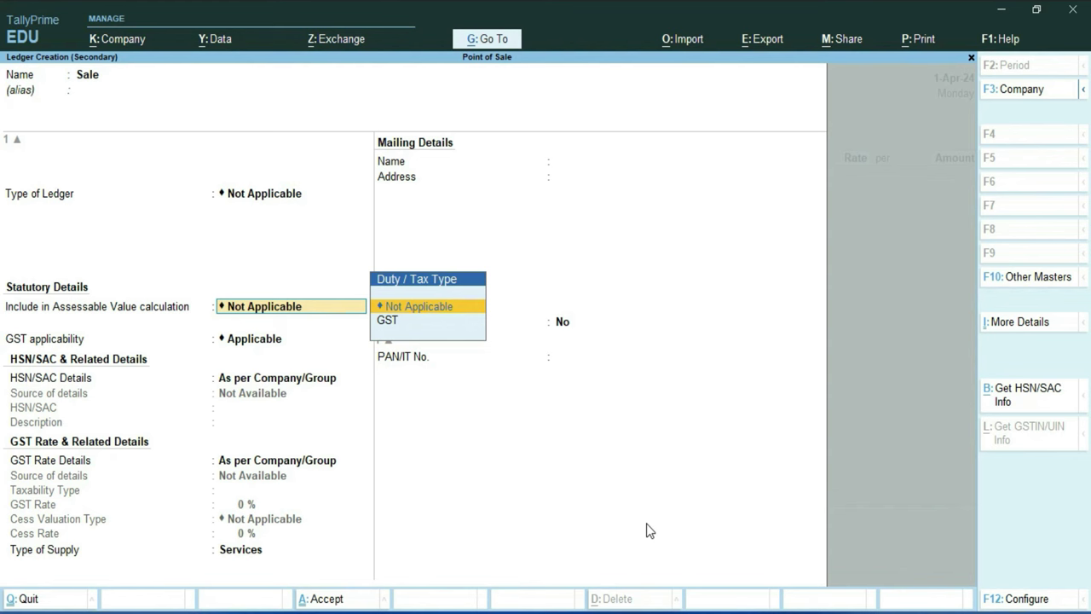
pyautogui.press('Return')
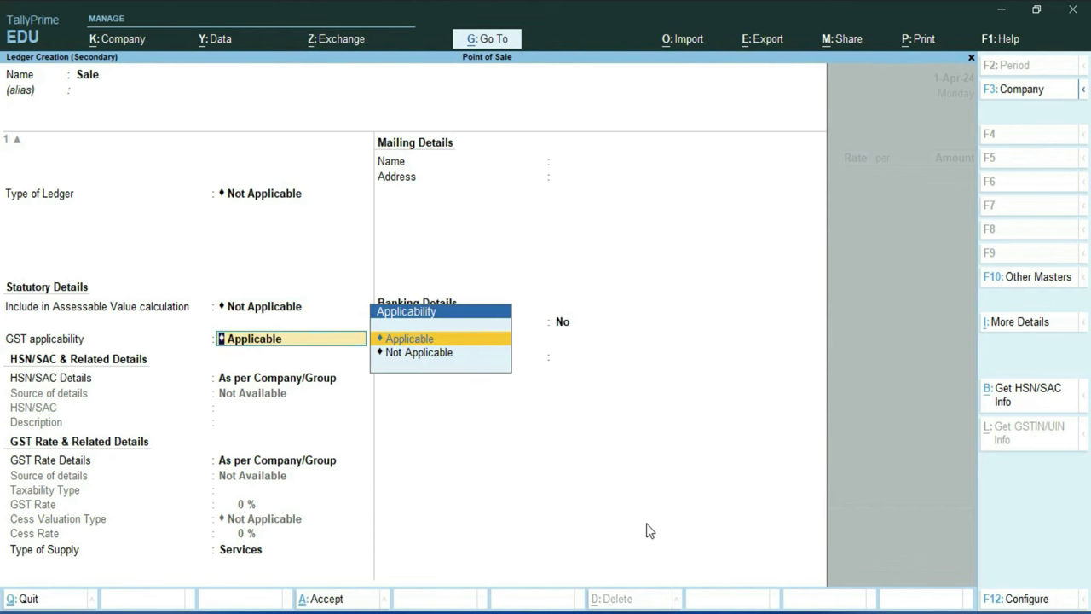
pyautogui.press('Return')
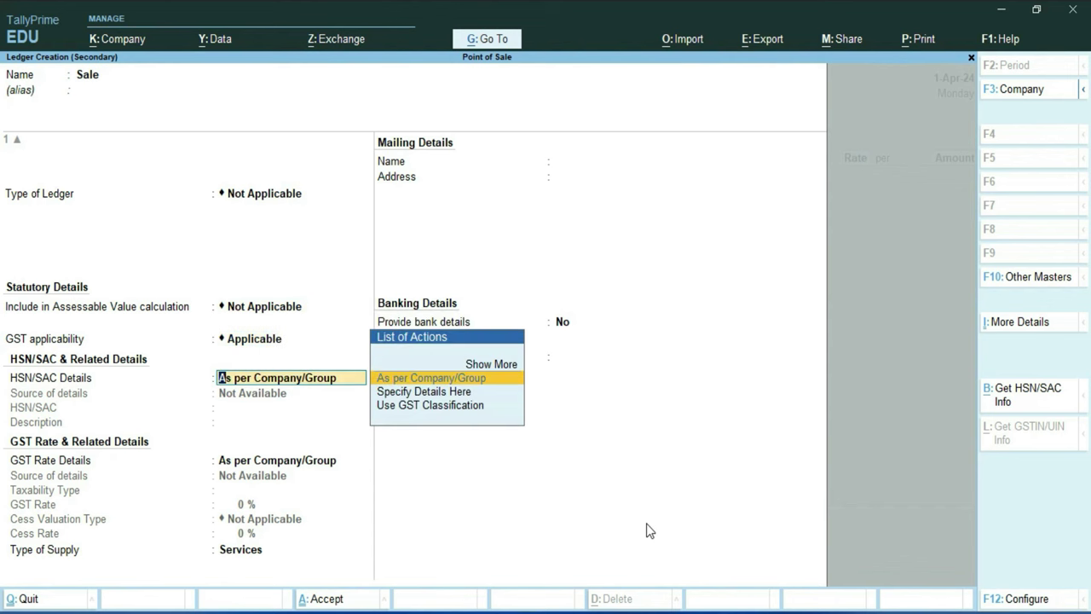
pyautogui.press('Return')
pyautogui.press('Return')
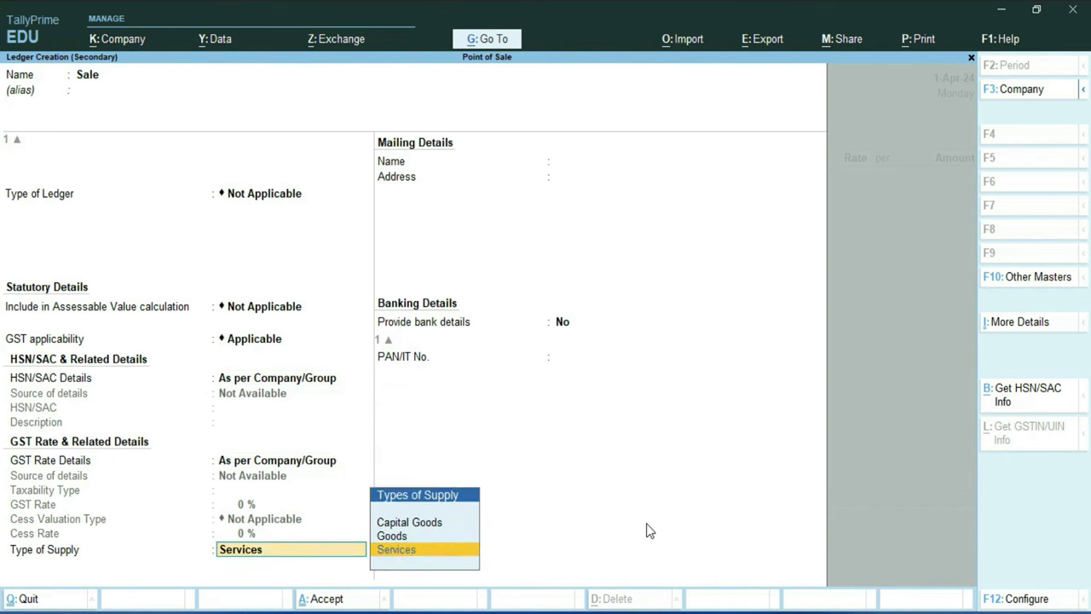
pyautogui.press('Up')
pyautogui.press('Return')
pyautogui.press('Return')
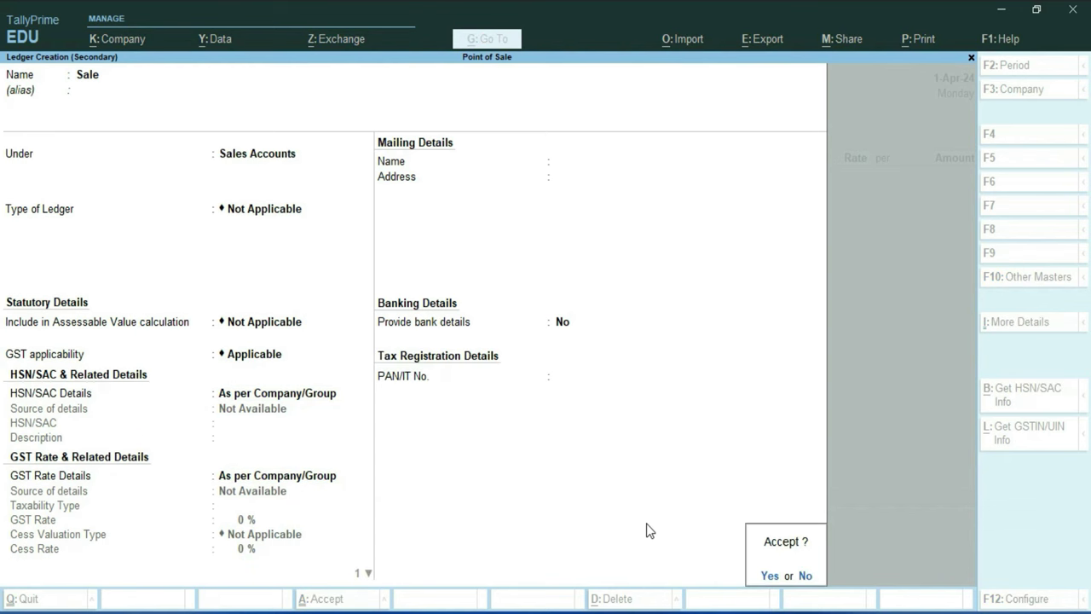
pyautogui.press('Return')
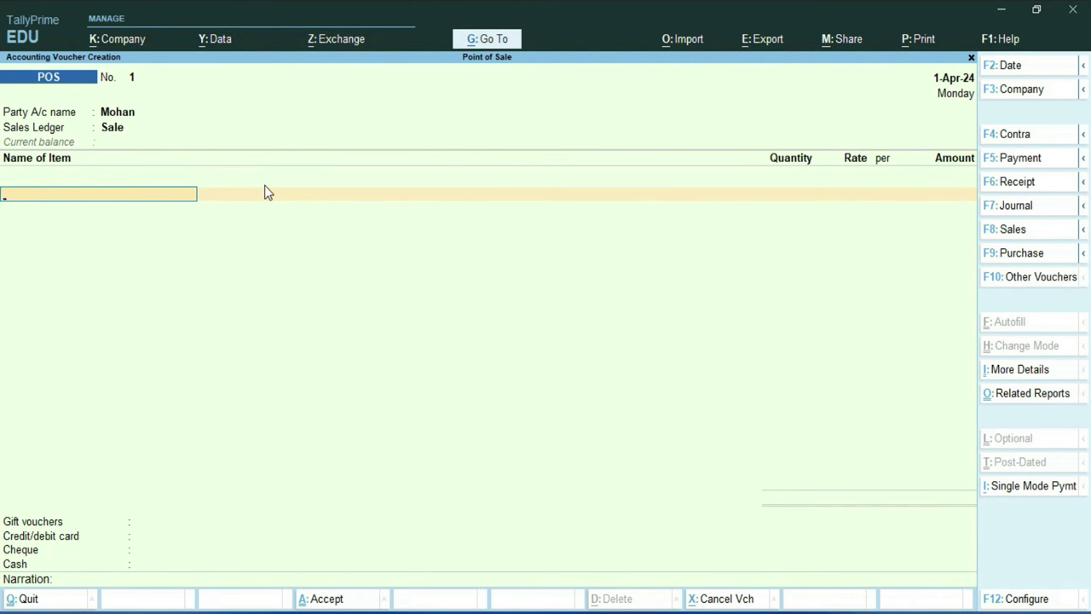
# Start stock item iPhone 13 Pro Max and enable stock item descriptions in the F12 configuration
pyautogui.hotkey('alt', 'c')
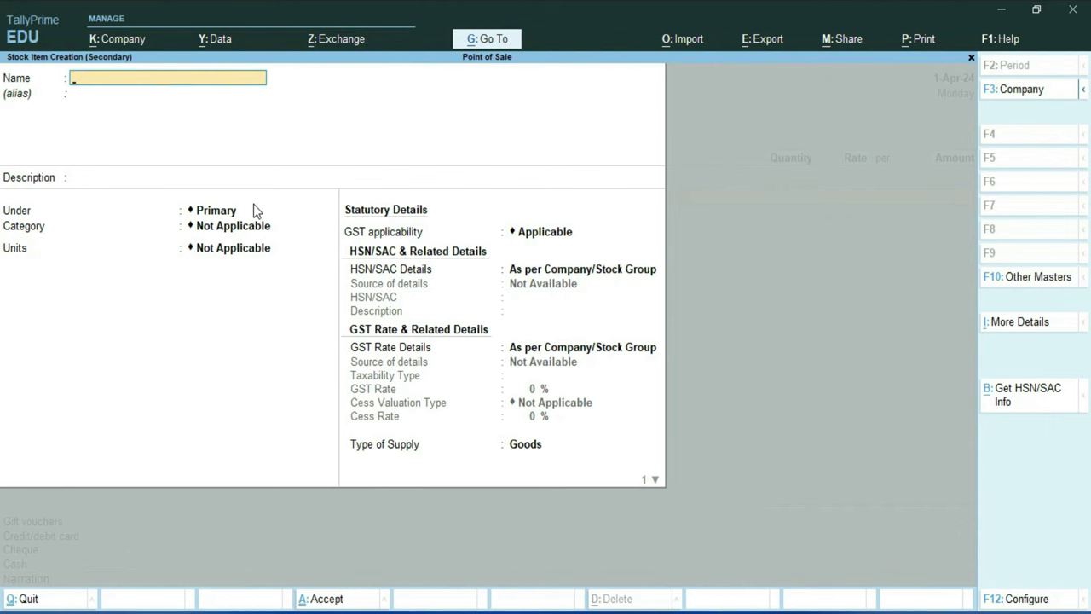
pyautogui.write('iPhone 13 Pro Max')
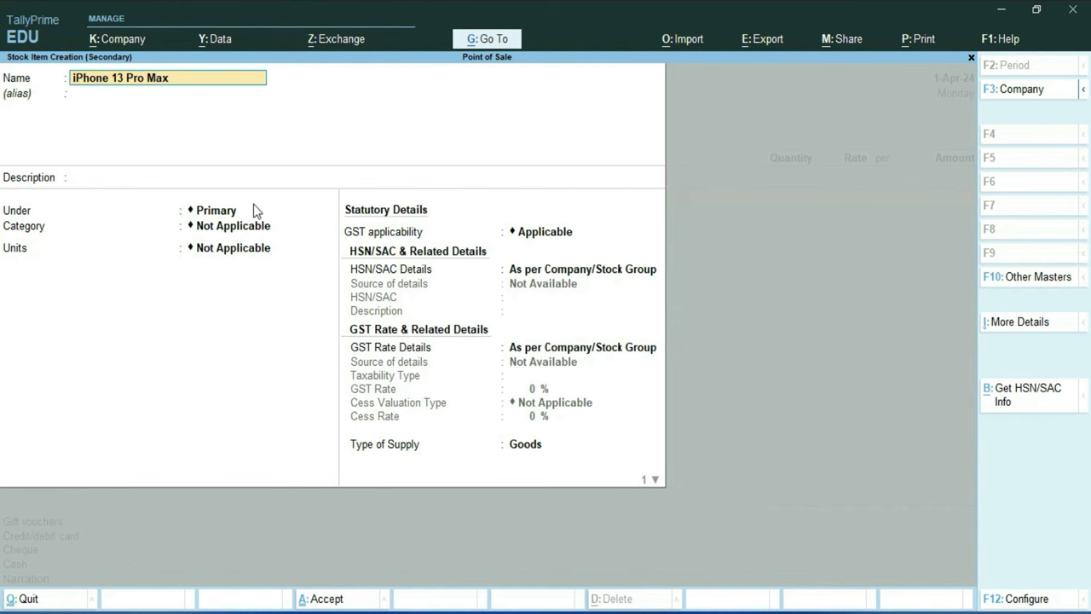
pyautogui.press('Return')
pyautogui.press('Return')
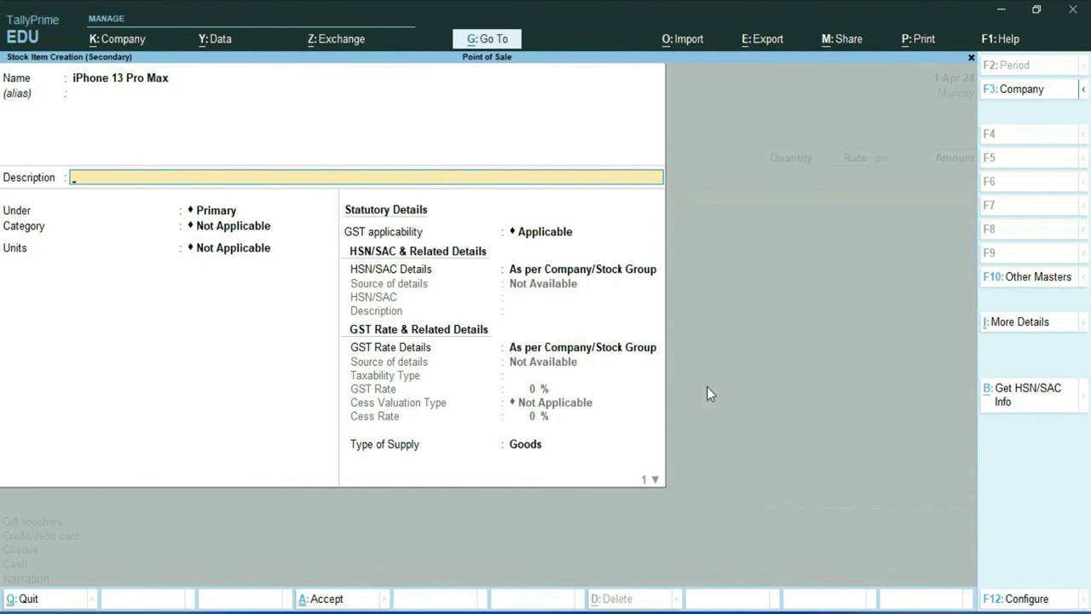
pyautogui.press('F12')
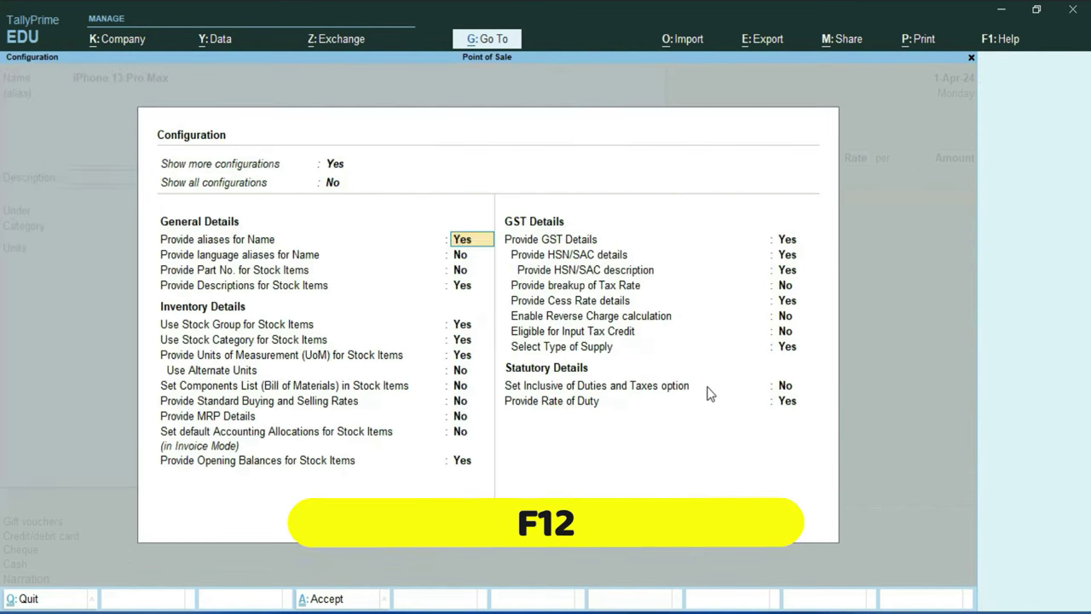
pyautogui.press('Down')
pyautogui.press('Down')
pyautogui.press('Down')
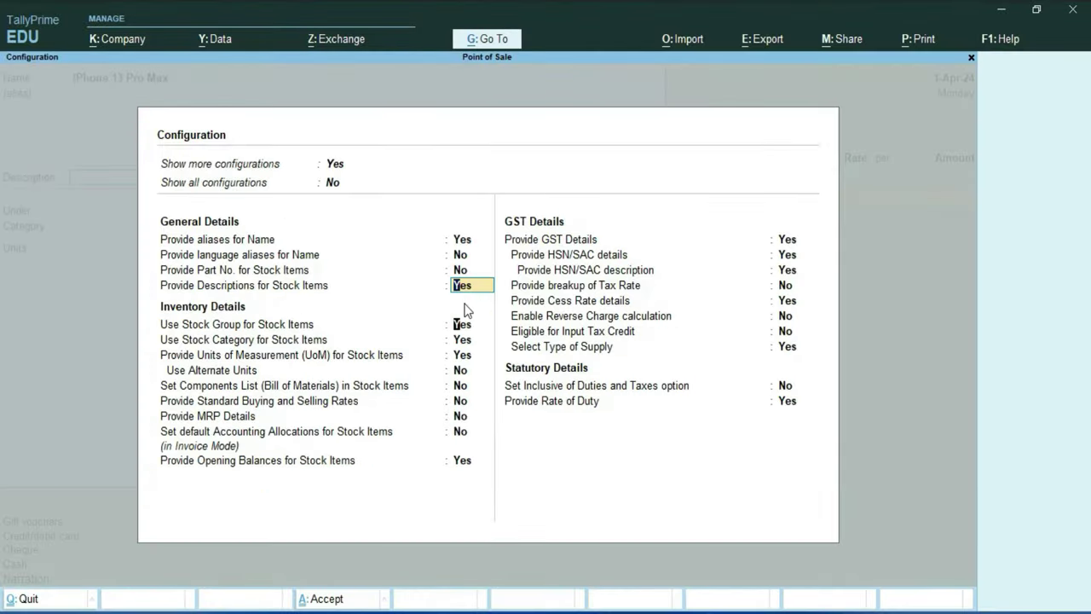
pyautogui.press('Return')
pyautogui.hotkey('ctrl', 'a')
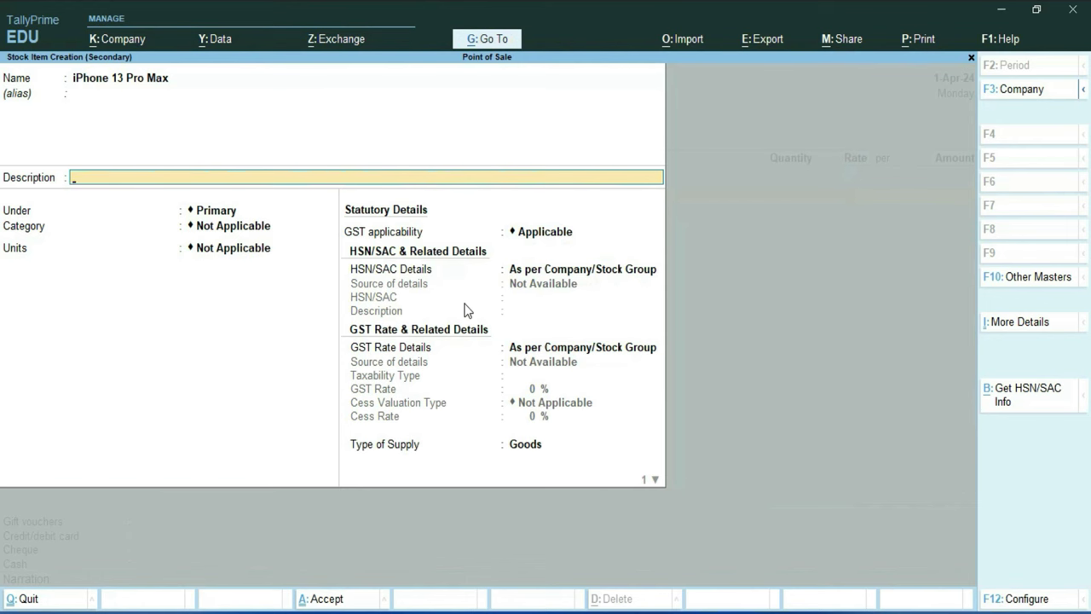
# Enter description 160.8 x 78.1 x 7.7 mm and start creating a new stock group
pyautogui.write('160.8 x 78.1 x 7.7 mm (6.33 x 3.07 x 0.30 in)')
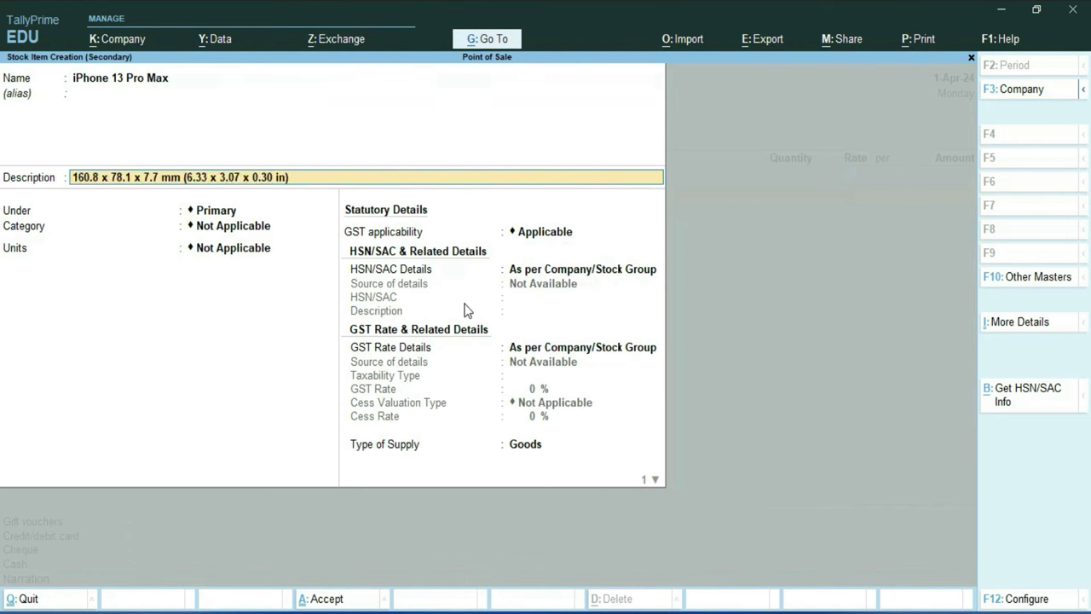
pyautogui.press('Return')
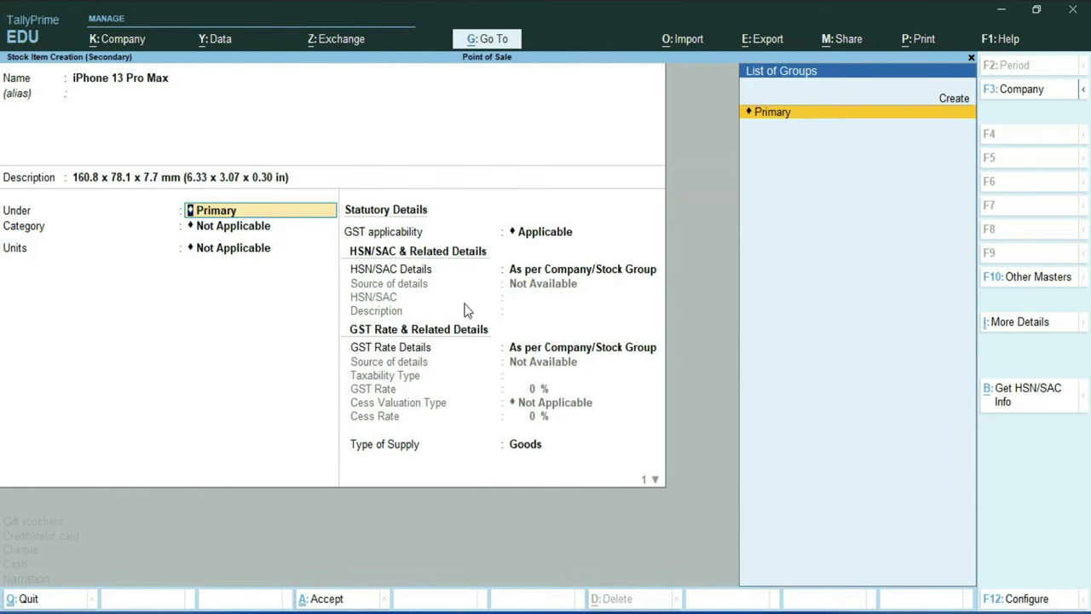
pyautogui.press('Up')
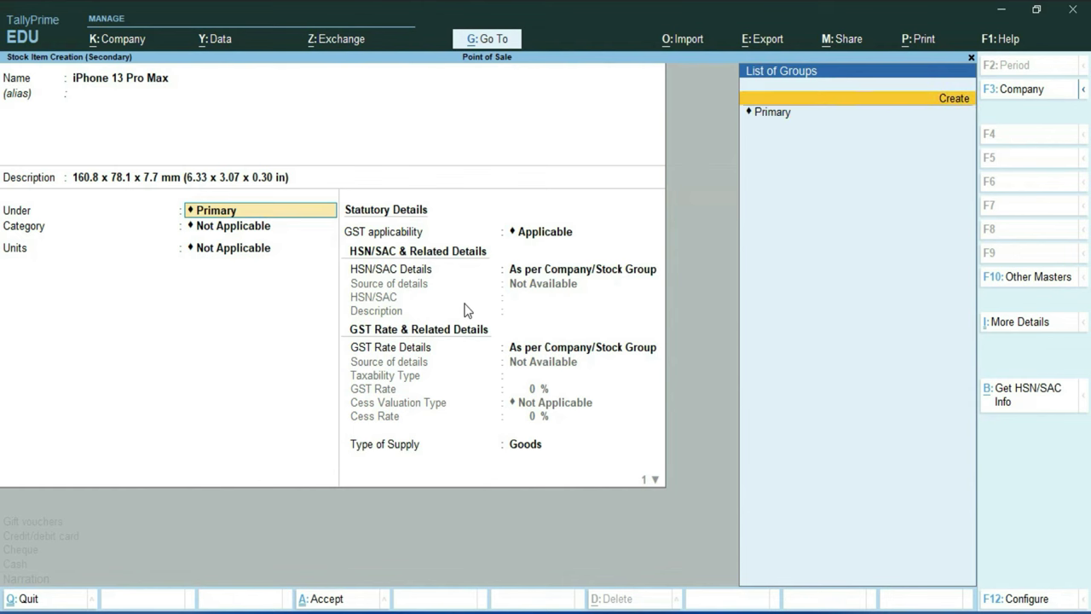
pyautogui.press('Return')
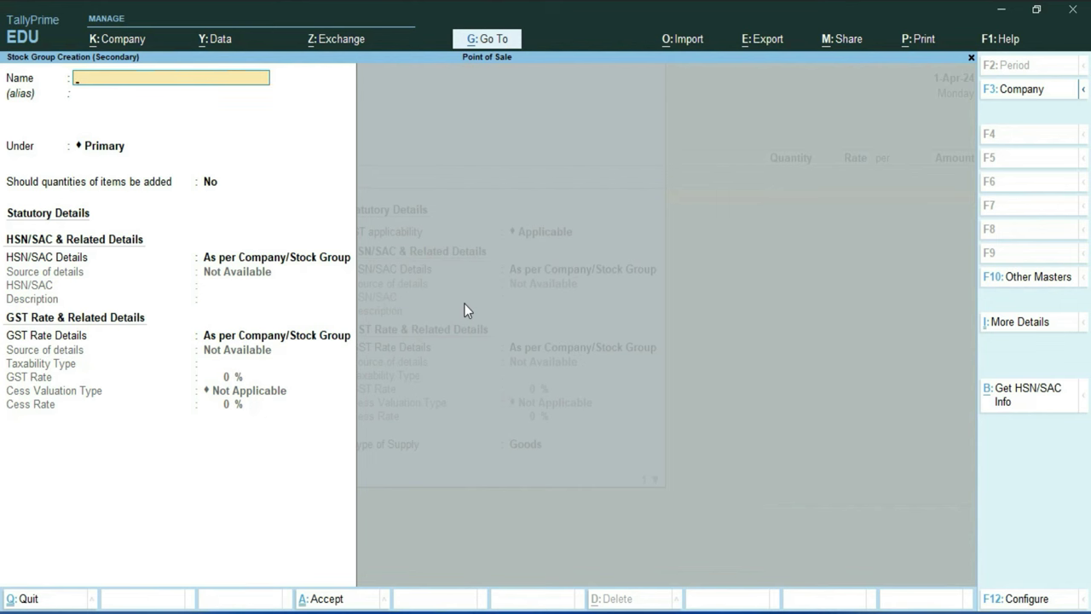
# Name the new stock group Apple under Primary, with quantities set to add up
pyautogui.write('Apple')
pyautogui.press('Return')
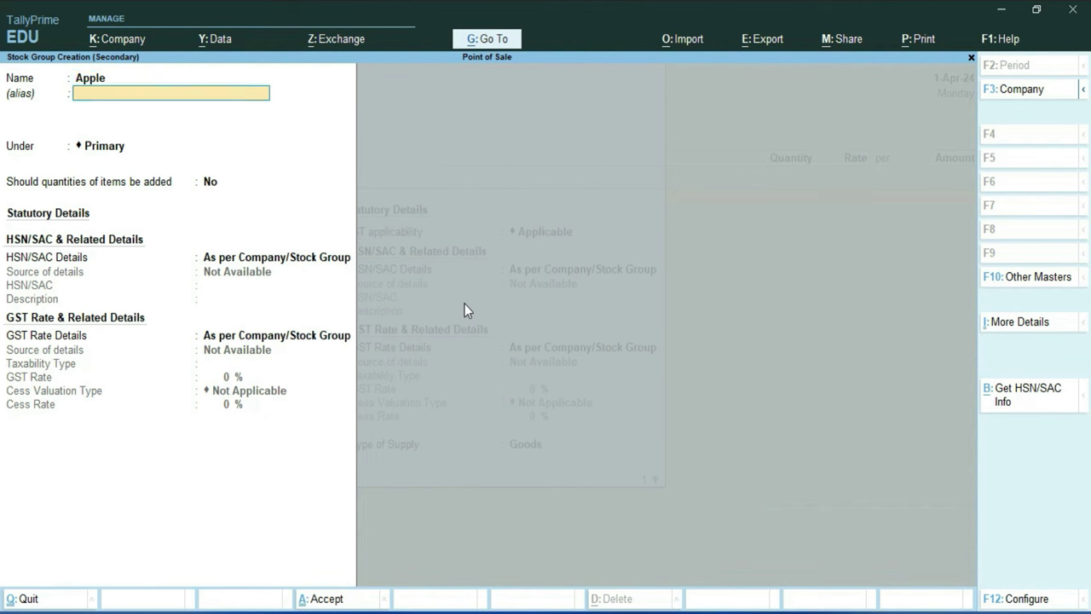
pyautogui.press('Return')
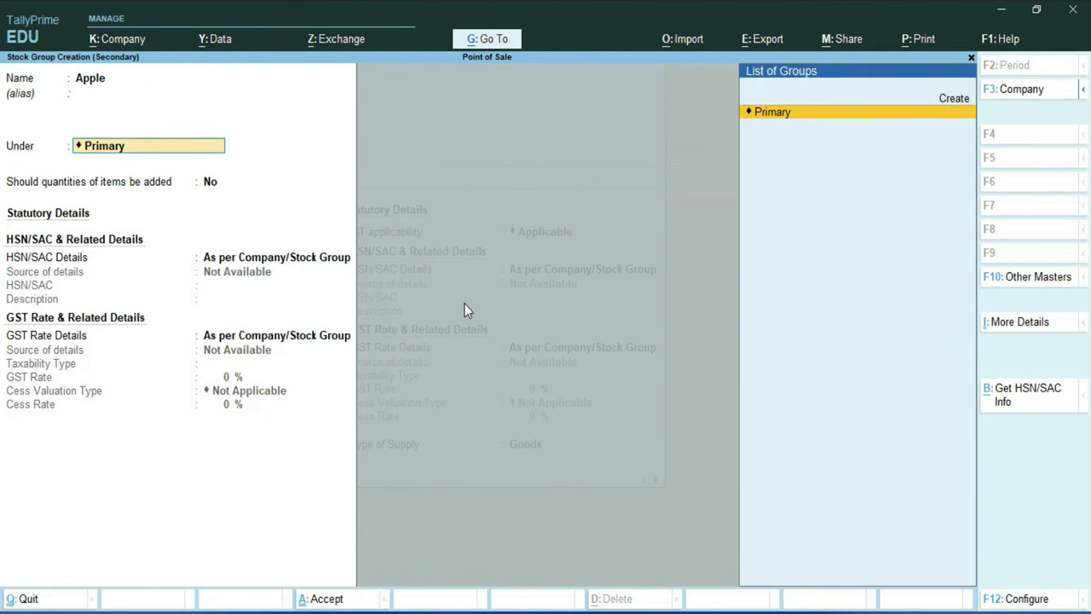
pyautogui.press('Return')
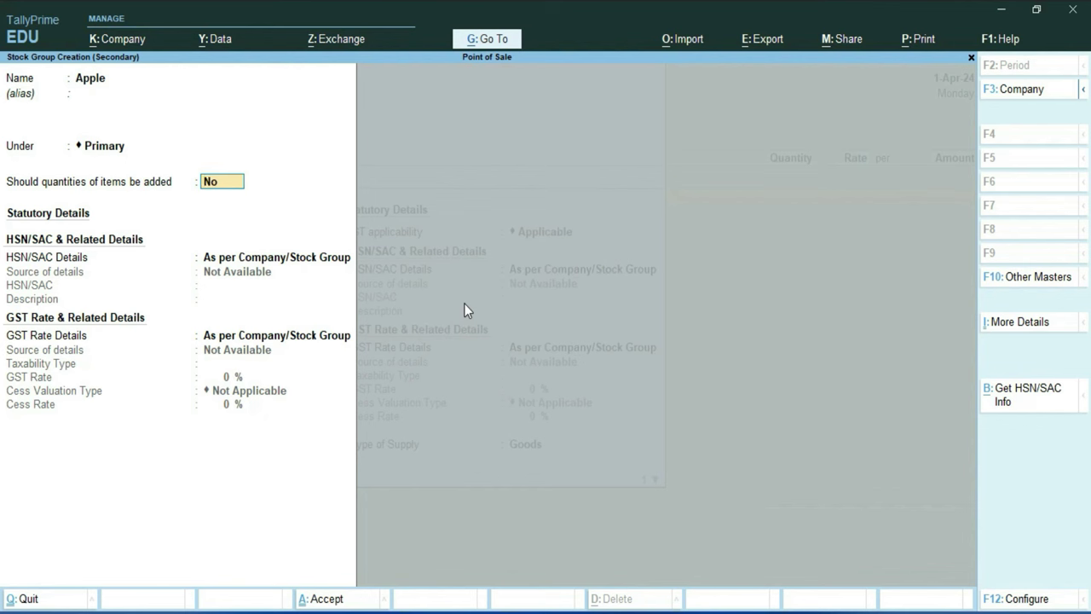
pyautogui.write('y')
pyautogui.press('Return')
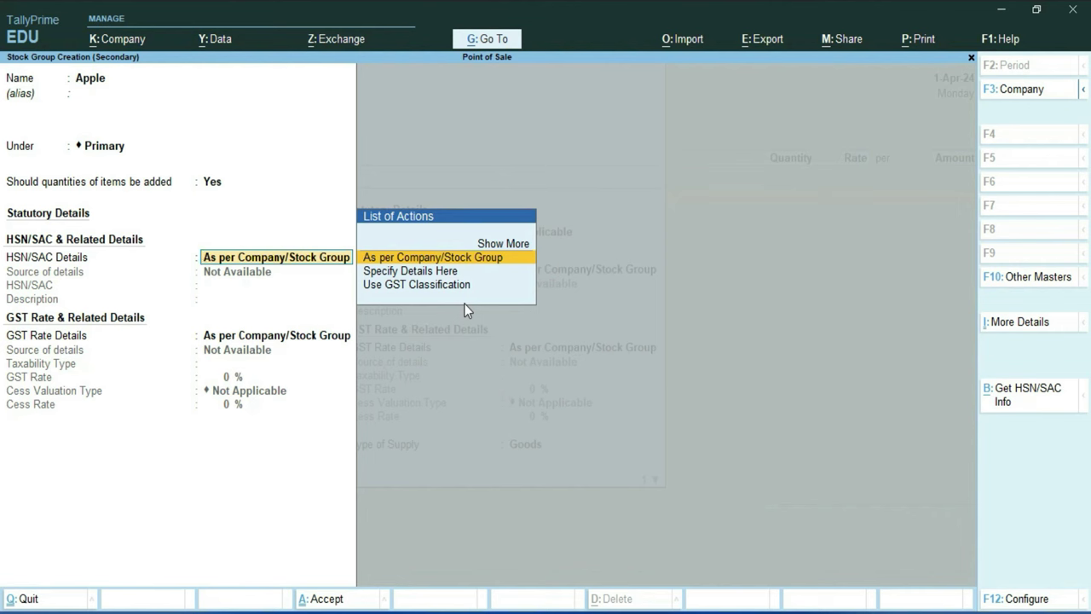
# Specify the group's own HSN/SAC as 85956458 with description Mobile
pyautogui.press('Down')
pyautogui.press('Return')
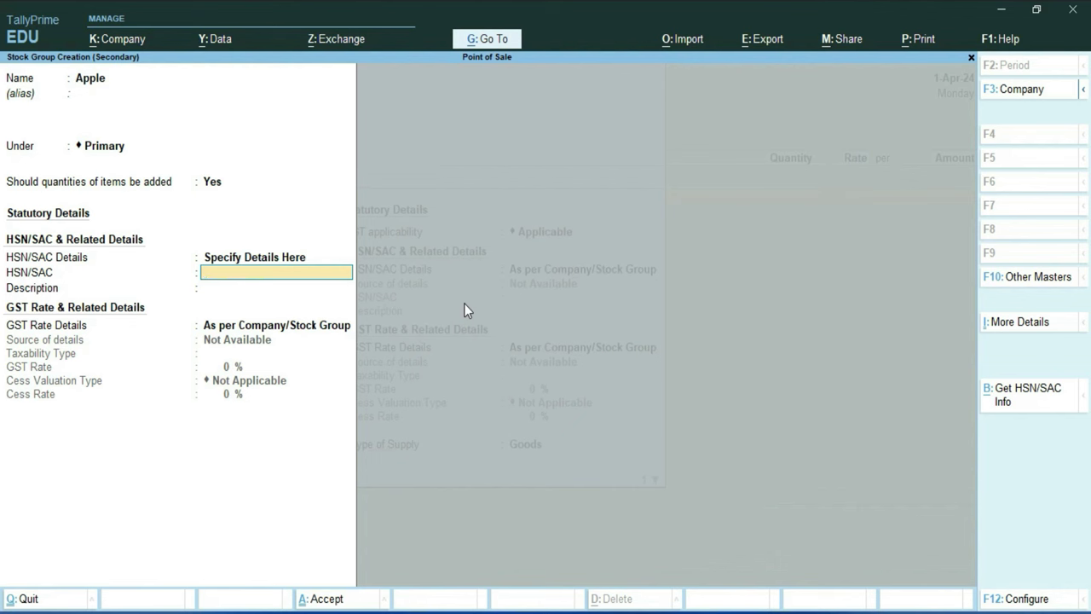
pyautogui.hotkey('ctrl', 'alt', 'v')
pyautogui.press('Return')
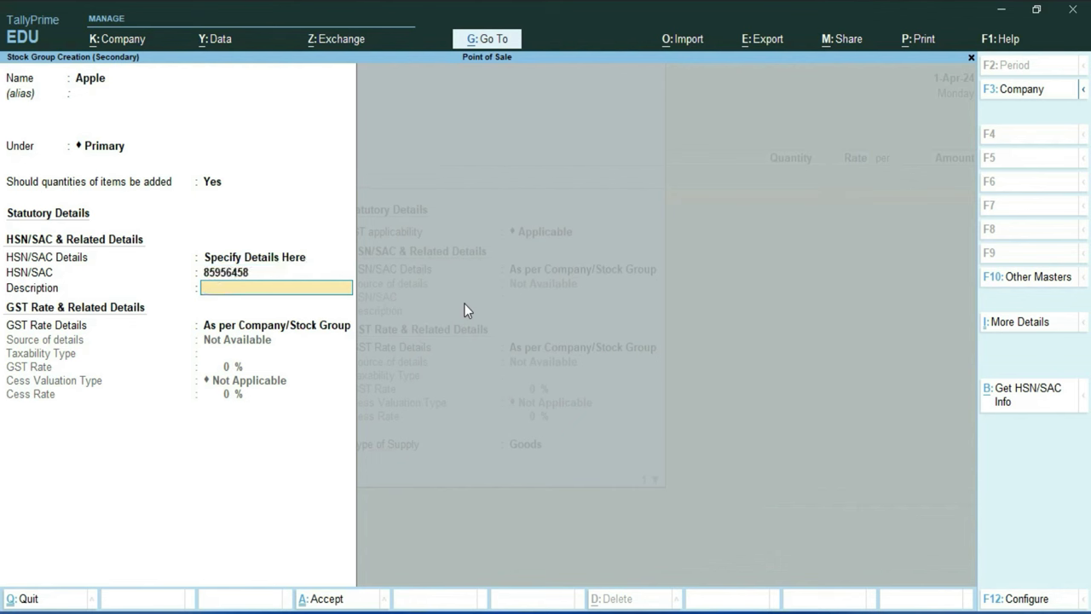
pyautogui.write('Mobile')
# Specify the Apple group's own GST details: Taxable at 18%, cess Not Applicable
pyautogui.press('Return')
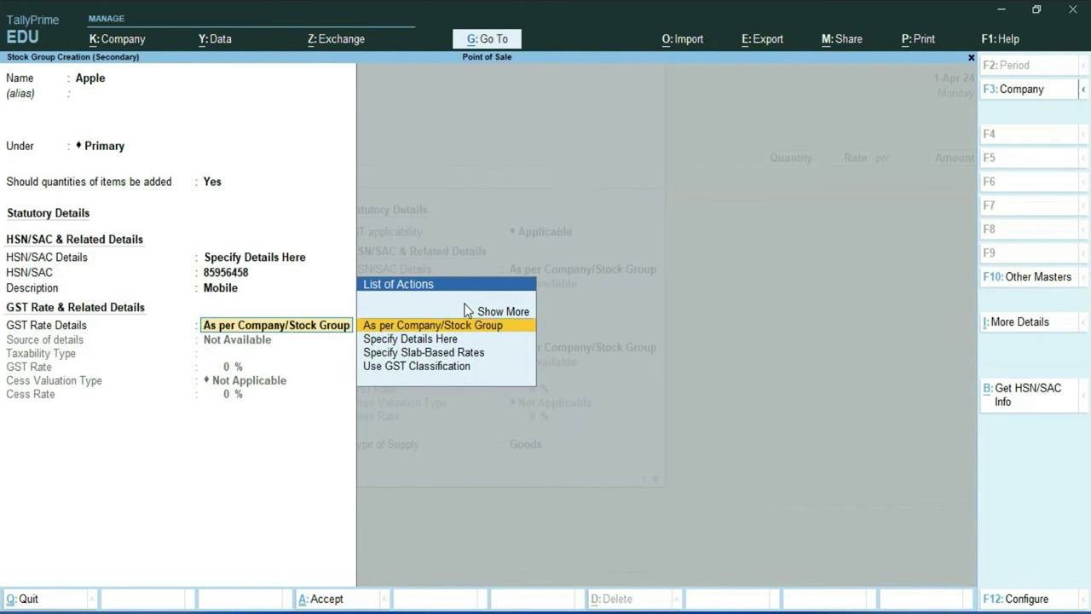
pyautogui.press('Down')
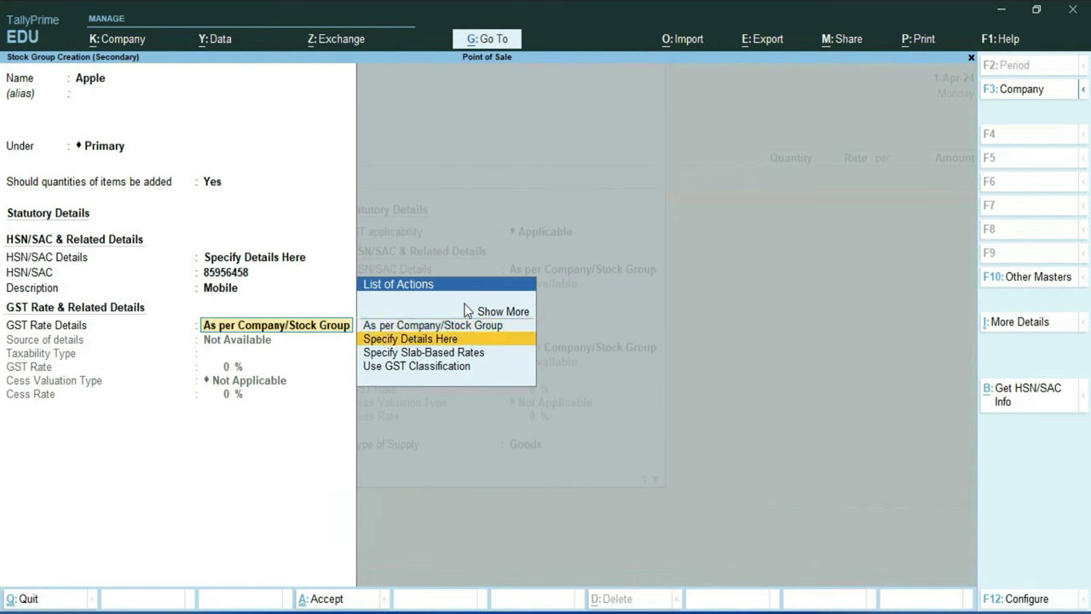
pyautogui.press('Return')
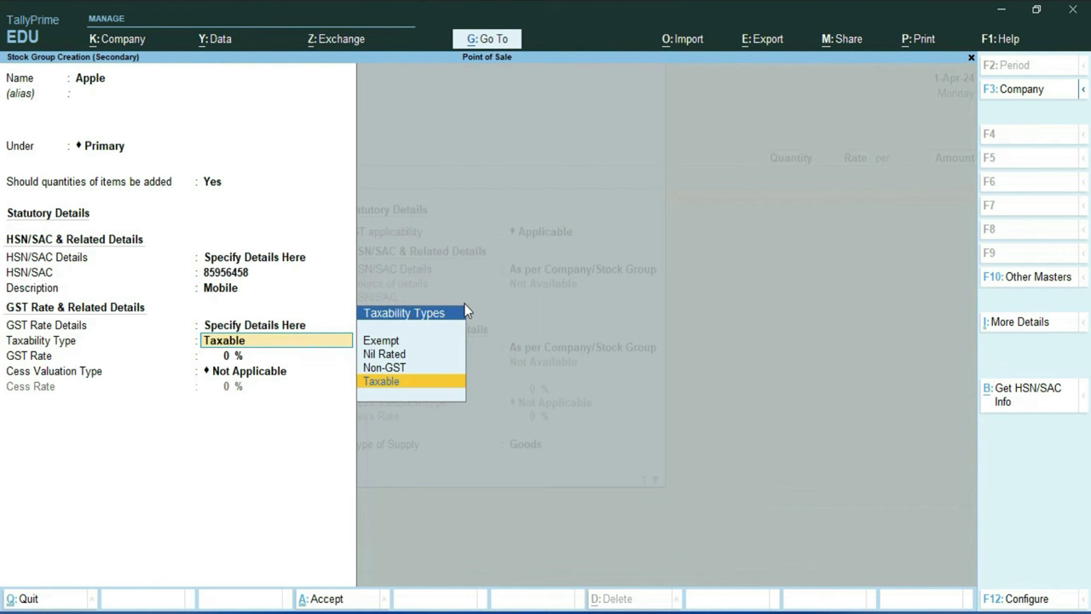
pyautogui.press('Return')
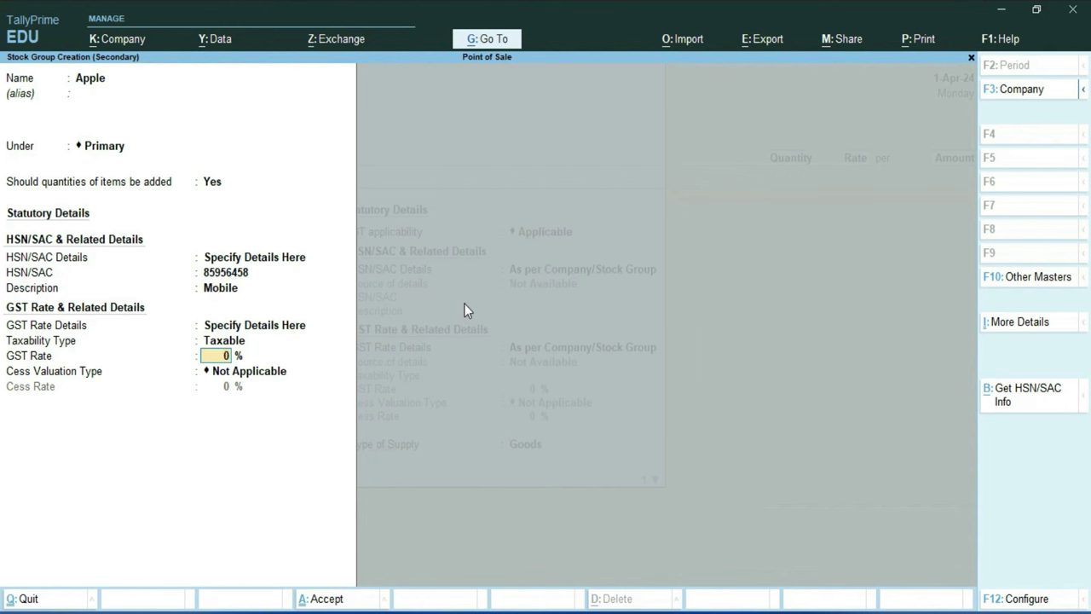
pyautogui.write('18')
pyautogui.press('Return')
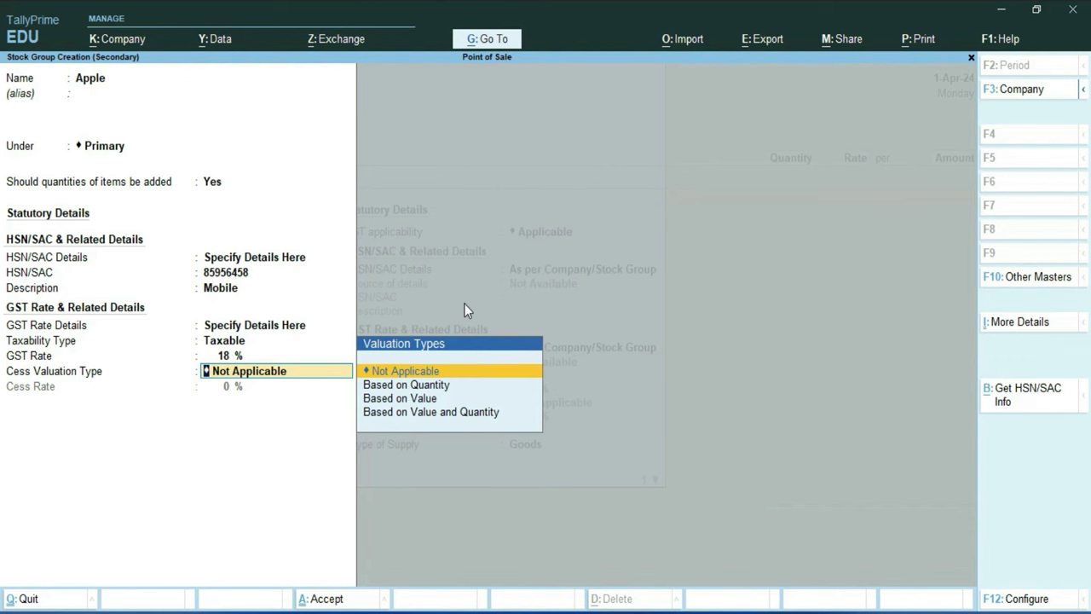
pyautogui.press('Return')
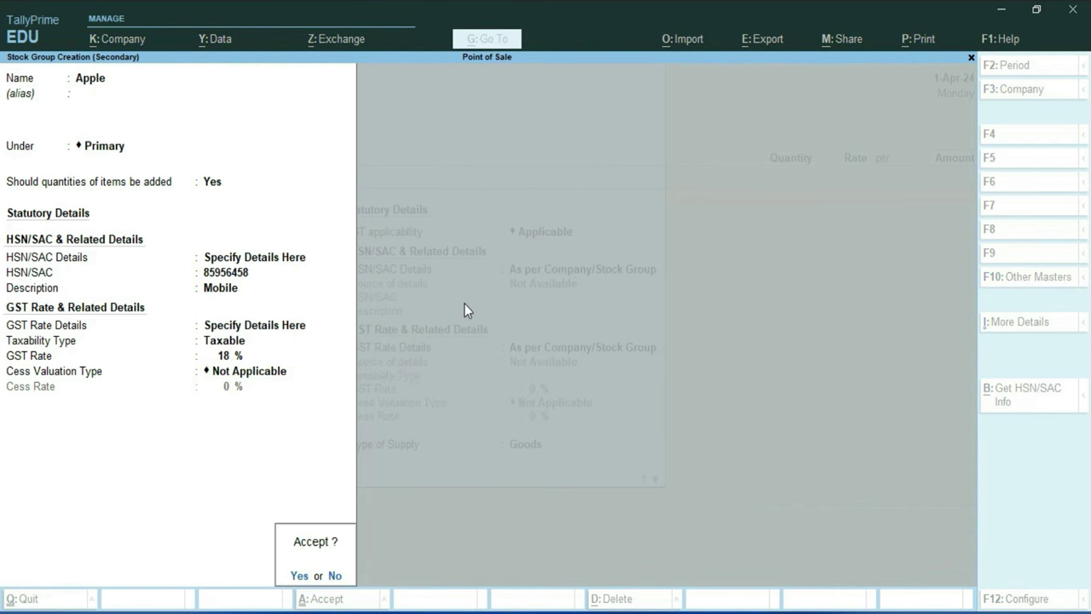
# Save the Apple group and create a new stock category Mobile under Primary
pyautogui.press('Return')
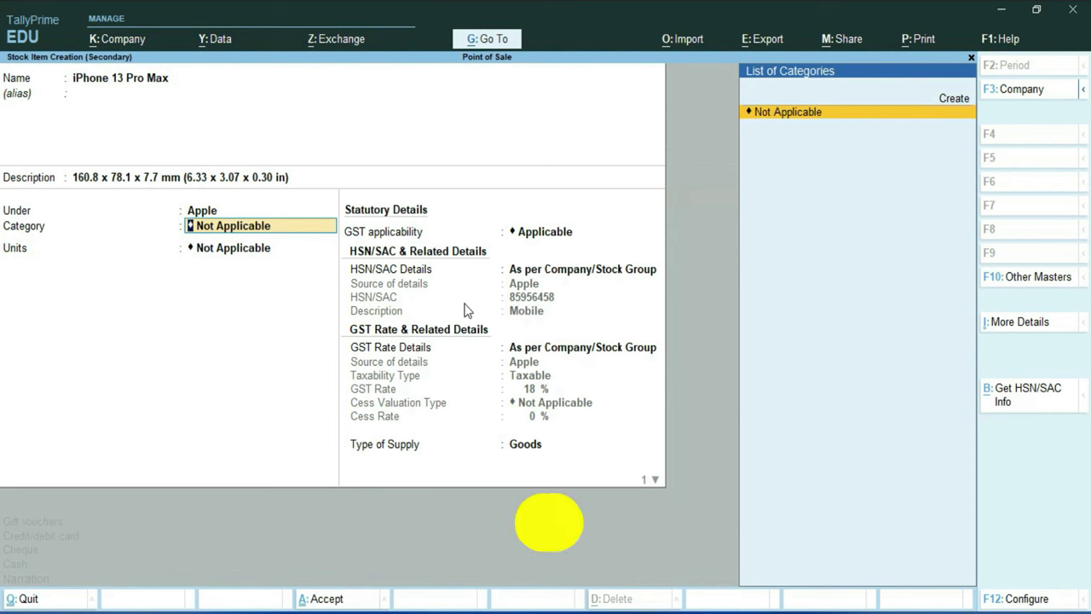
pyautogui.hotkey('alt', 'c')
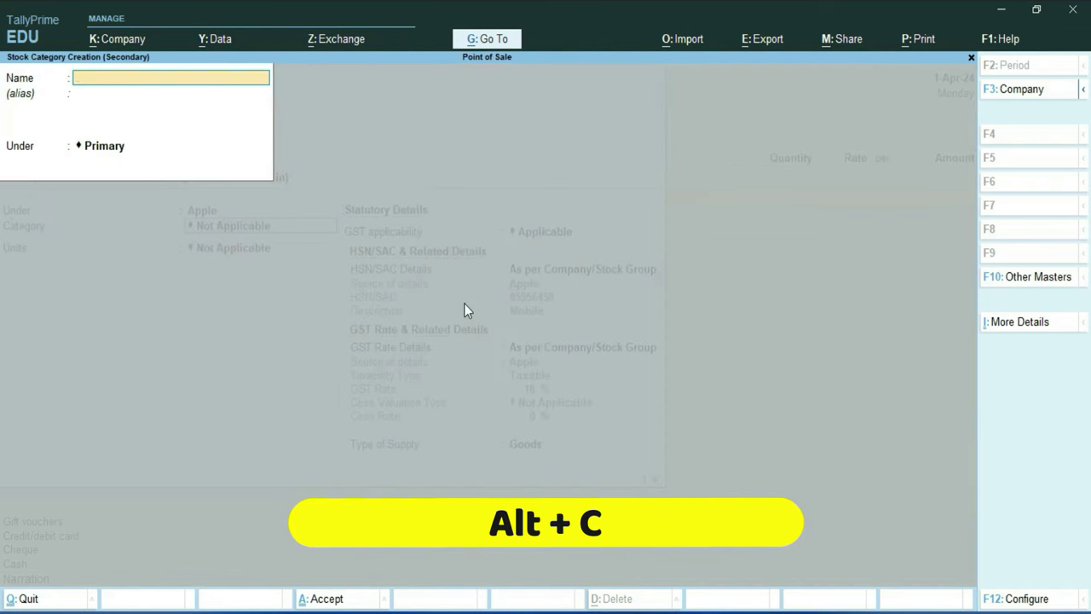
pyautogui.write('Mo')
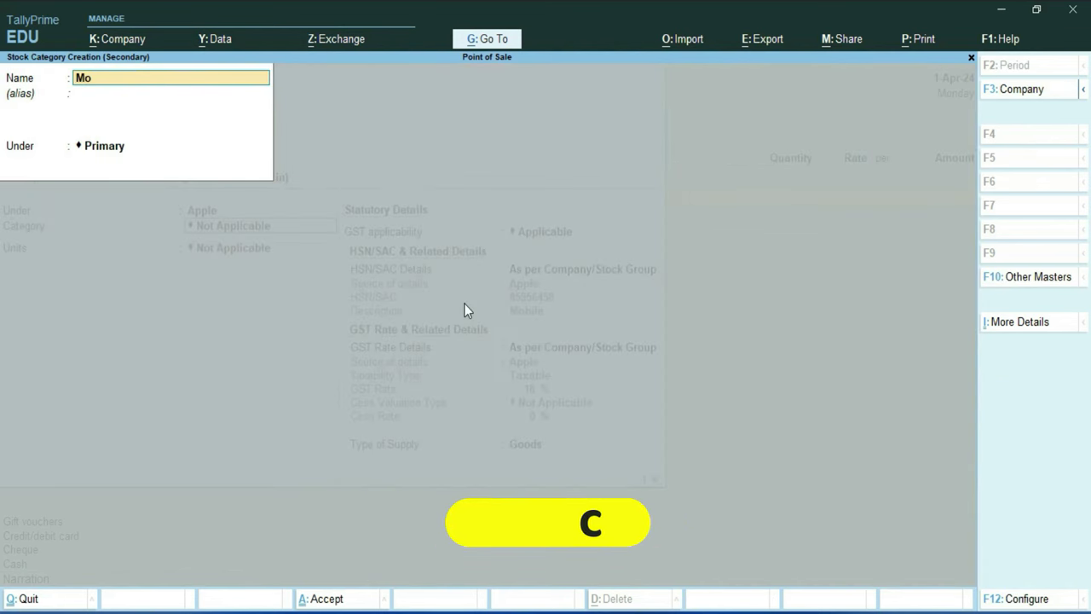
pyautogui.write('bile')
pyautogui.press('Return')
pyautogui.press('Return')
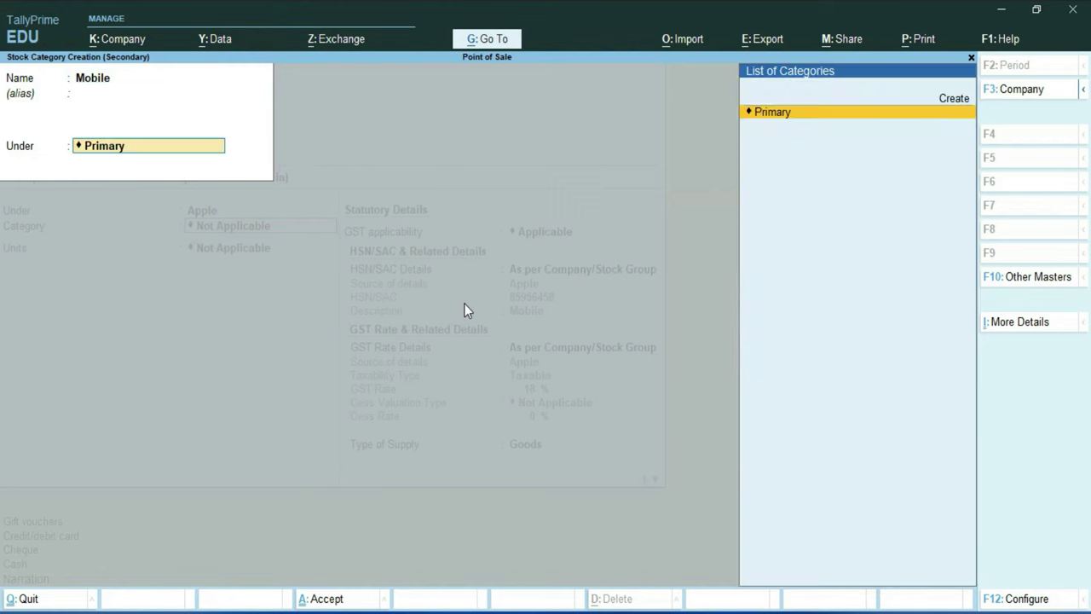
pyautogui.press('Return')
pyautogui.press('Return')
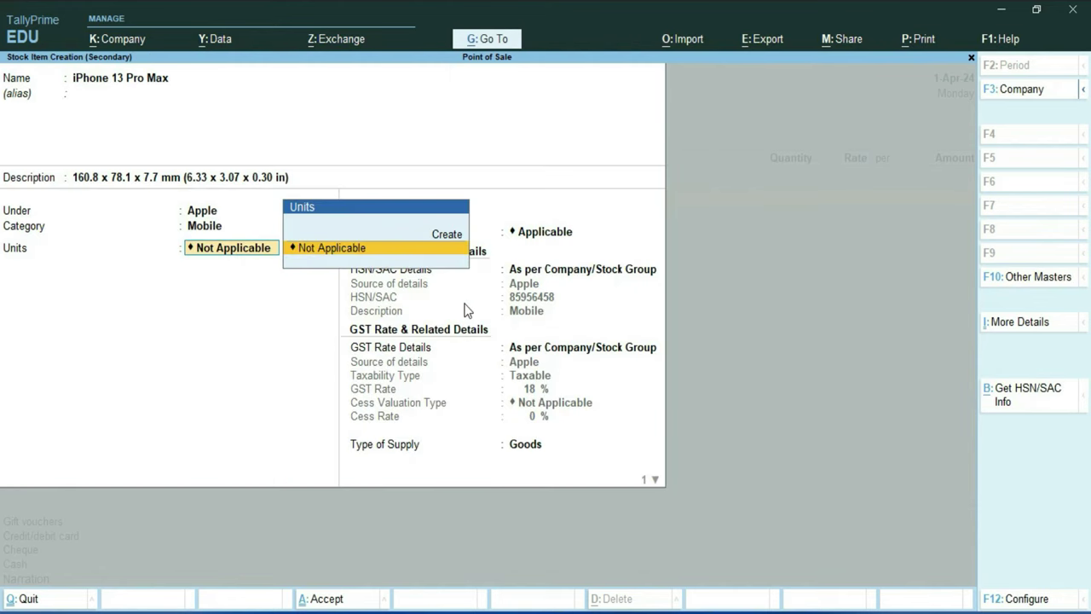
# Create the unit nos. with UQC NOS-NUMBERS and 0 decimal places
pyautogui.press('alt')
pyautogui.hotkey('alt', 'c')
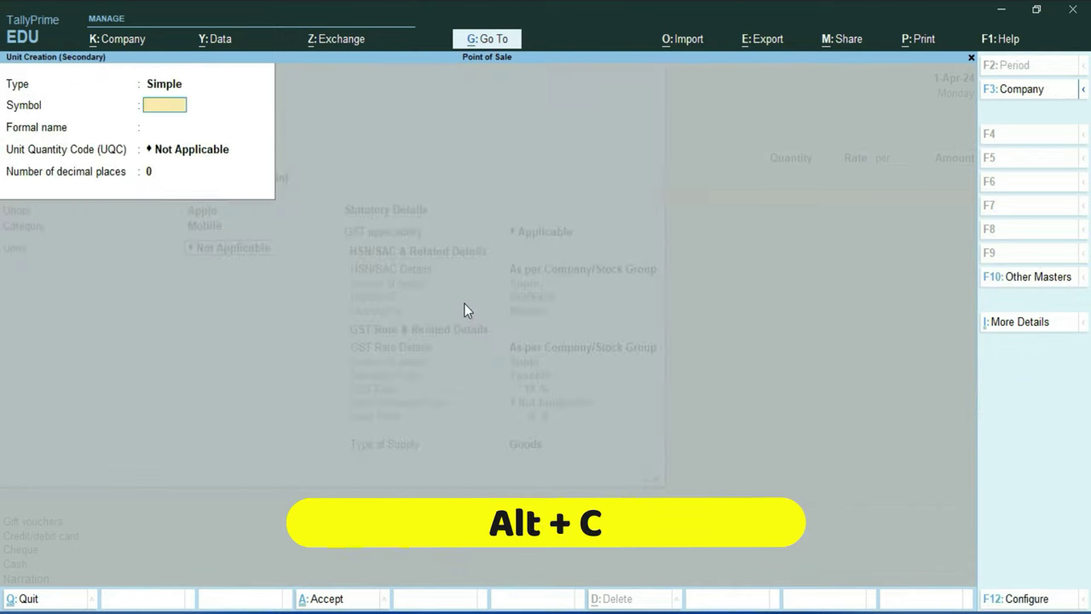
pyautogui.write('nos')
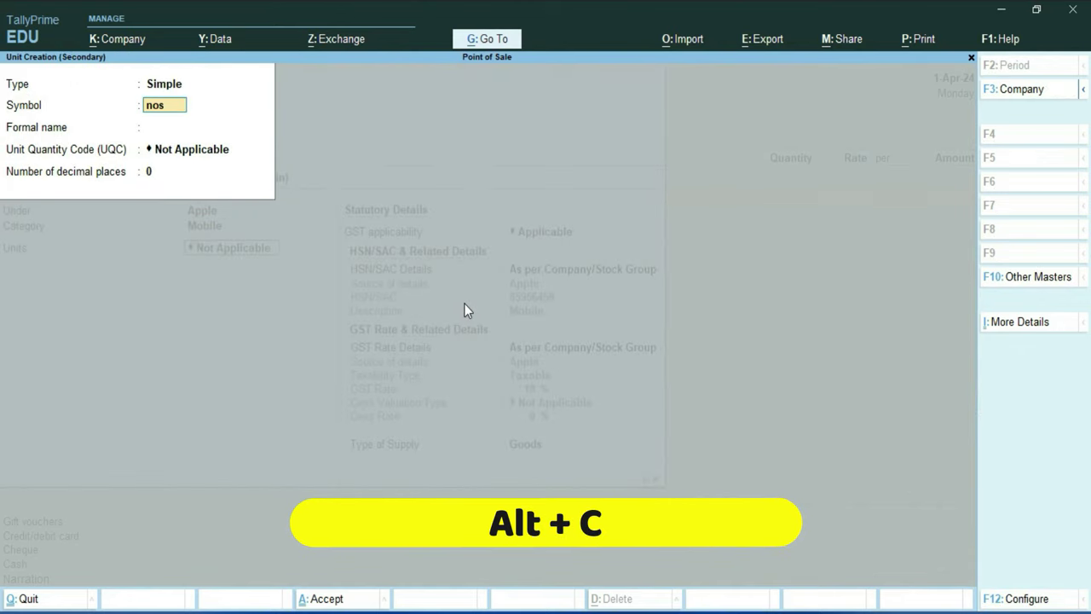
pyautogui.write('.')
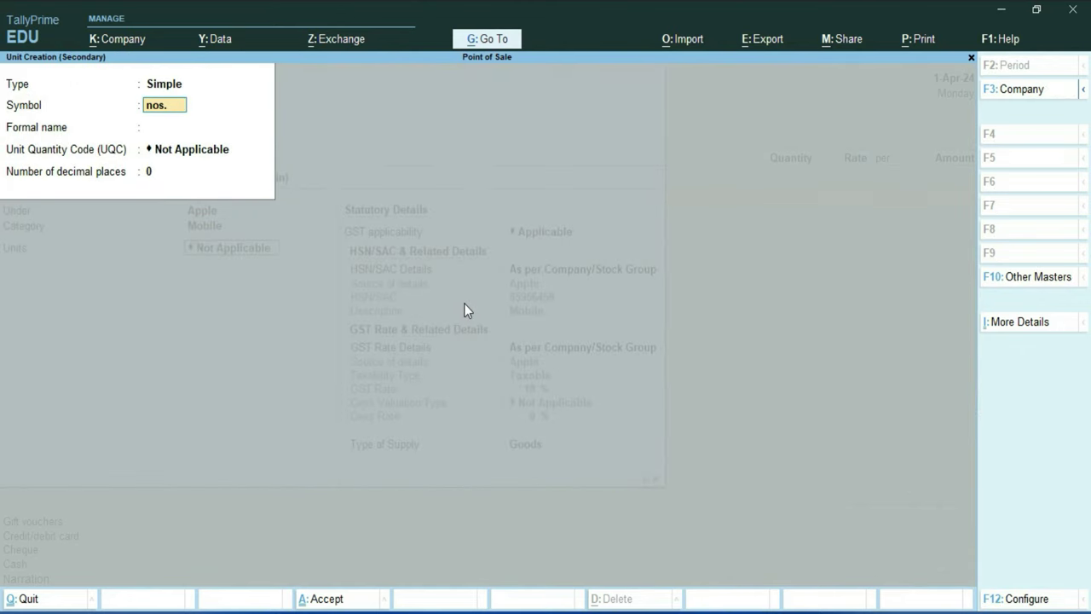
pyautogui.press('Return')
pyautogui.press('Return')
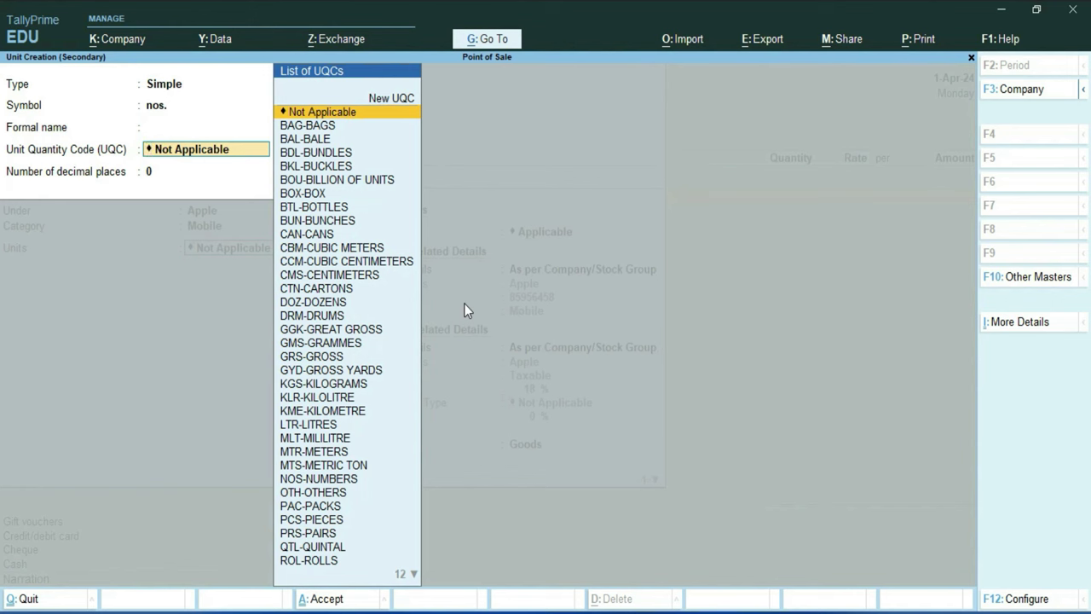
pyautogui.write('n')
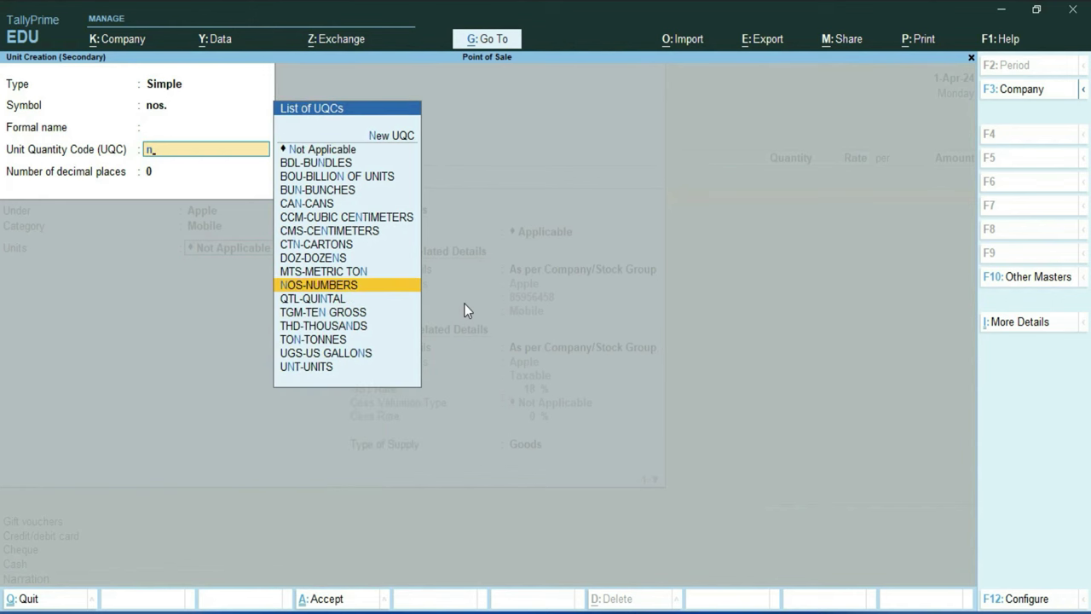
pyautogui.press('Return')
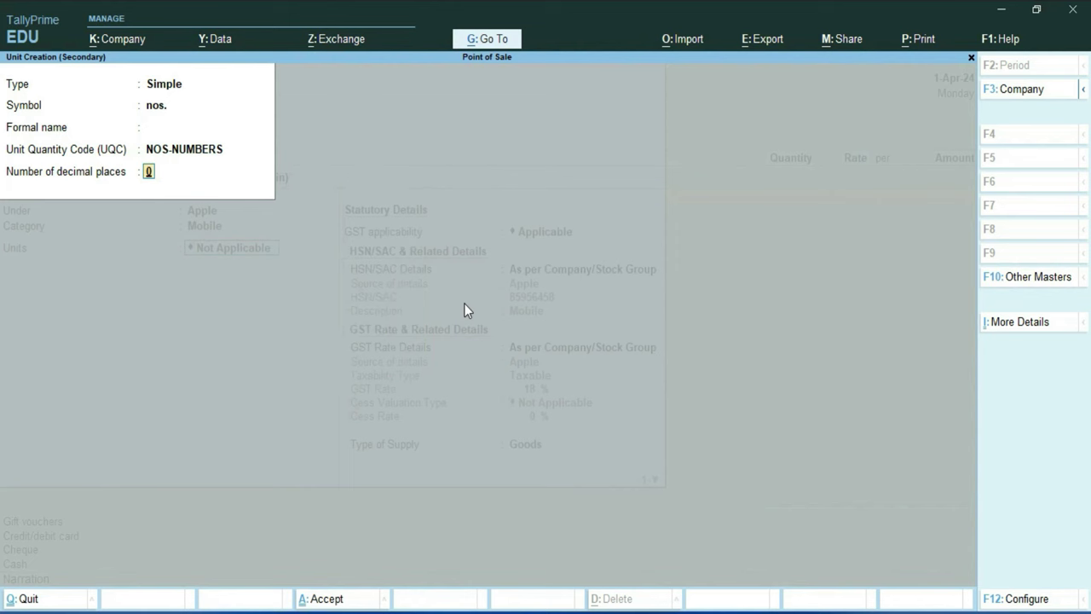
pyautogui.press('Return')
pyautogui.press('Return')
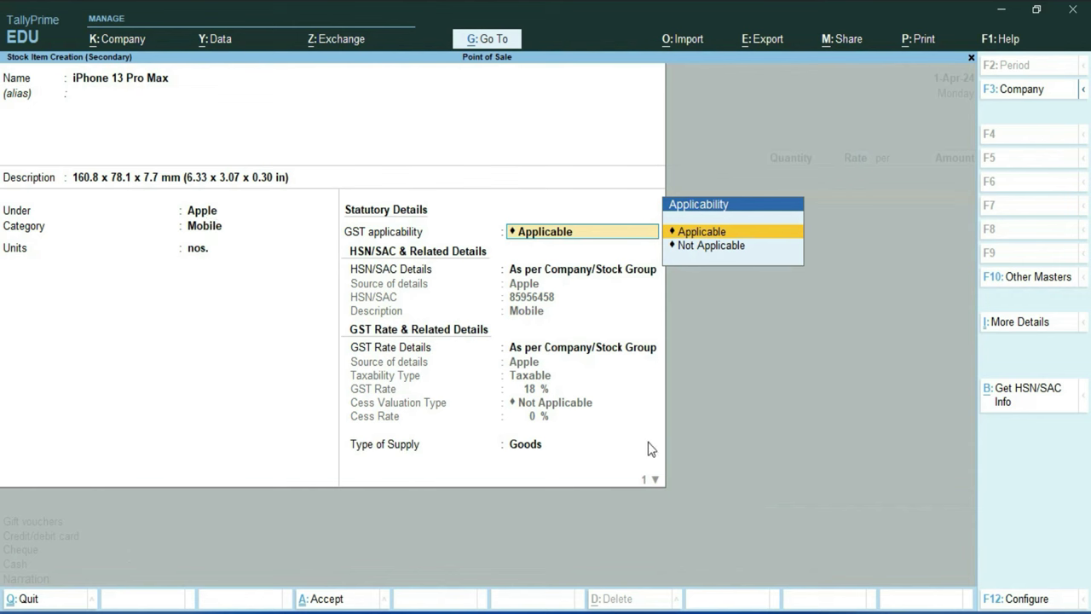
# Save the iPhone 13 Pro Max as GST-applicable Goods using the stock group's HSN and rate
pyautogui.press('Return')
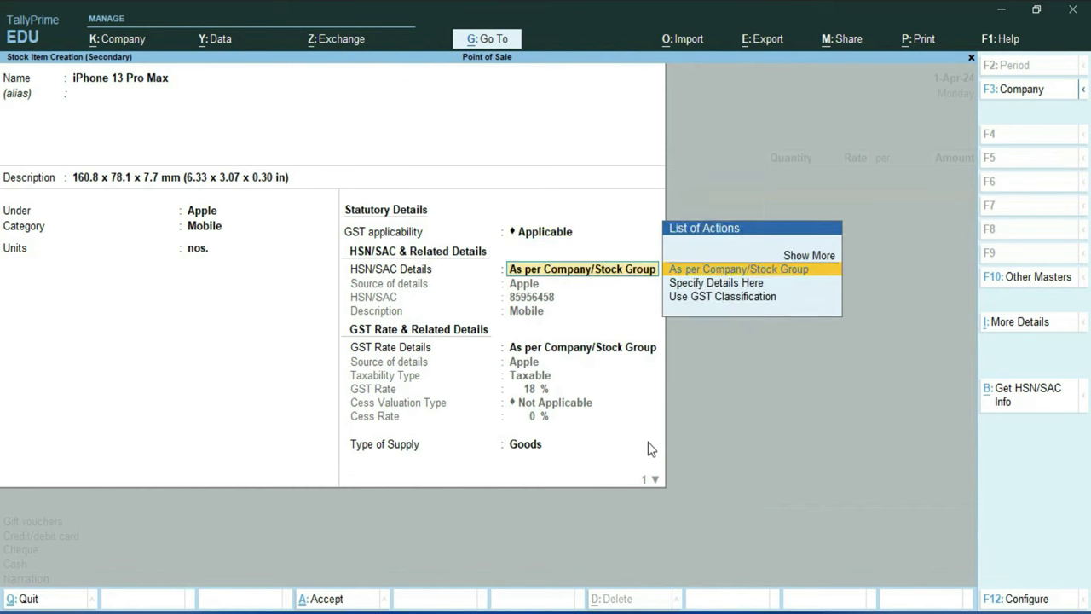
pyautogui.press('Return')
pyautogui.press('Return')
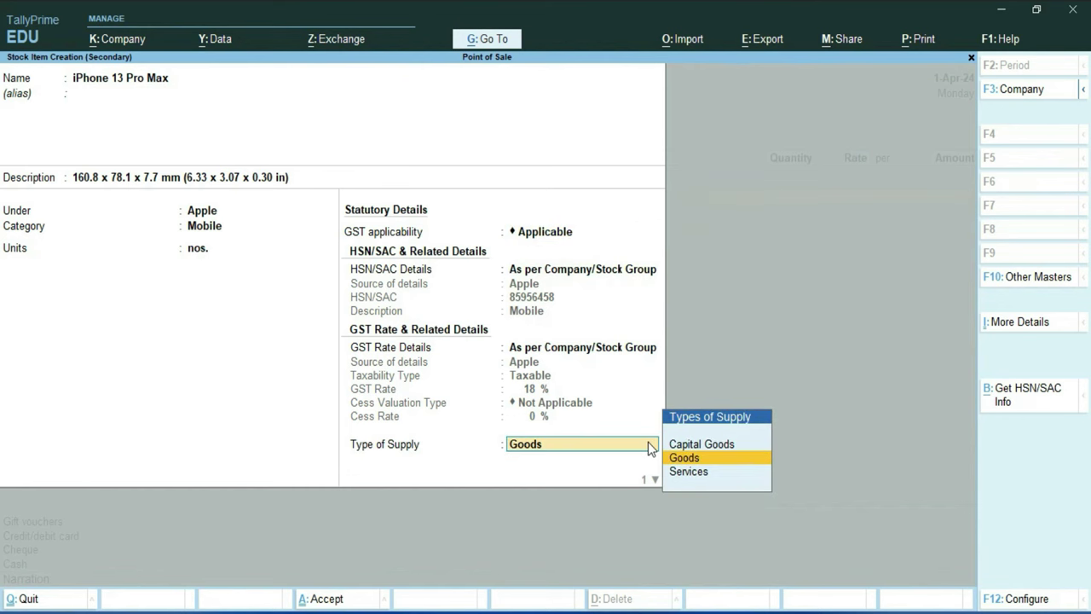
pyautogui.press('Return')
pyautogui.press('Return')
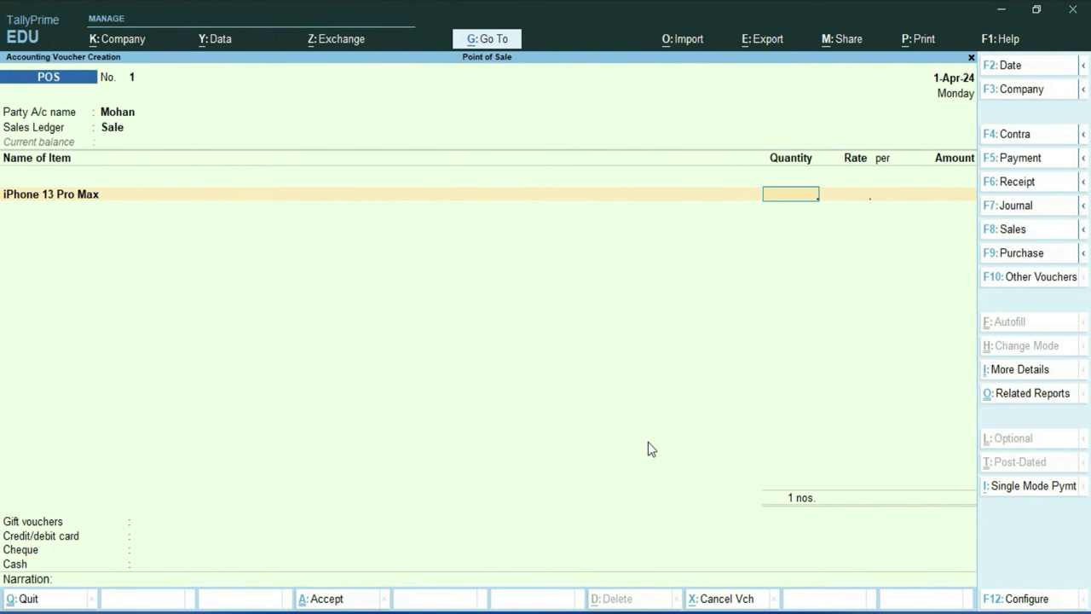
# Bill 1 nos. of the iPhone 13 Pro Max at a rate of 65,000
pyautogui.write('1')
pyautogui.press('Return')
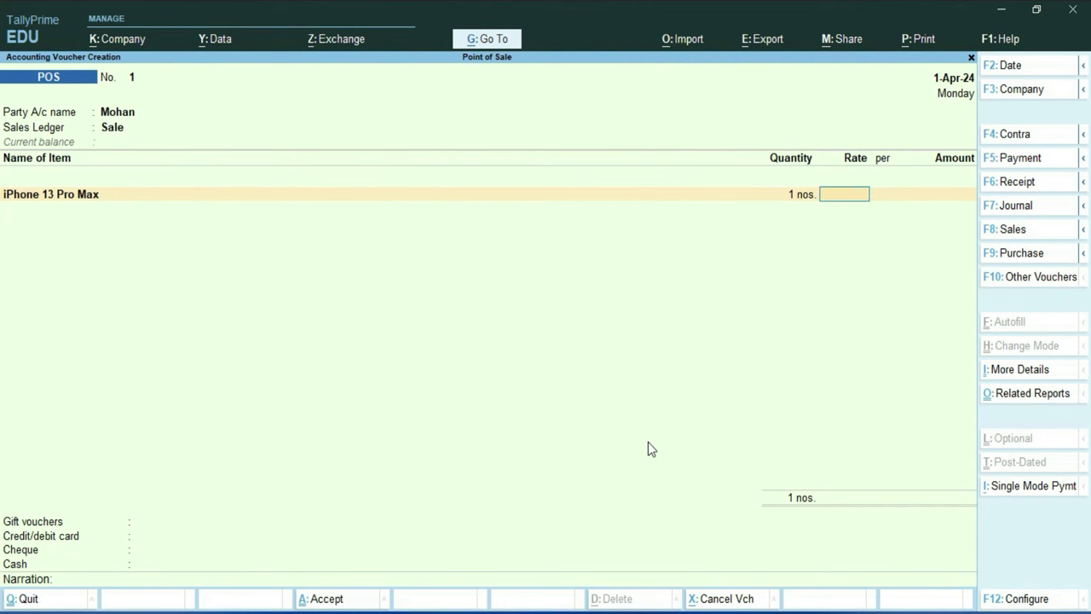
pyautogui.write('65000')
pyautogui.press('Return')
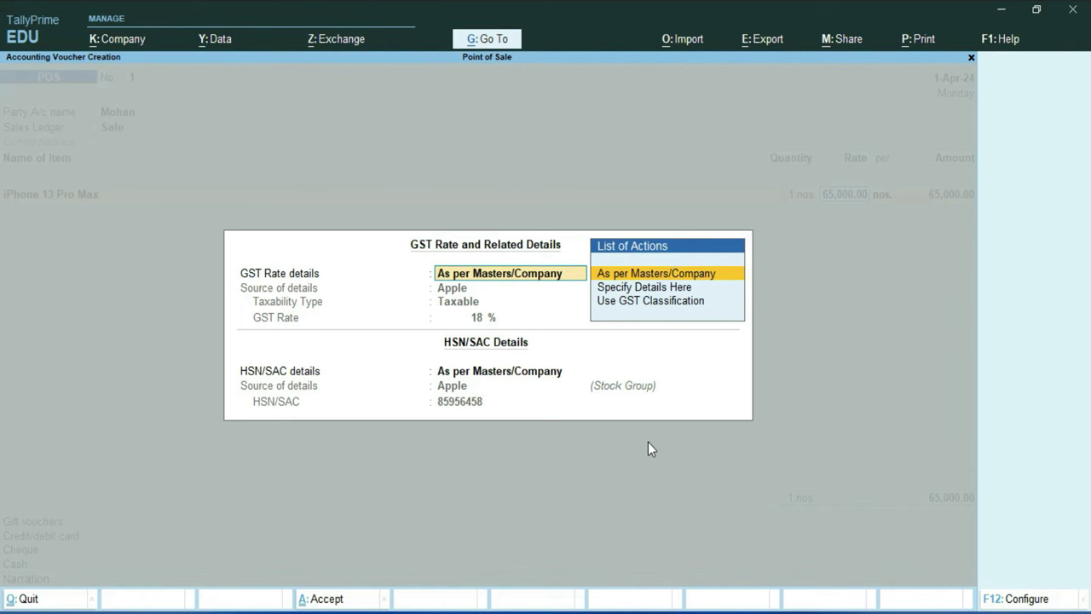
# Accept the iPhone's GST details from the masters and commit the 65,000.00 line
pyautogui.press('Return')
pyautogui.press('Return')
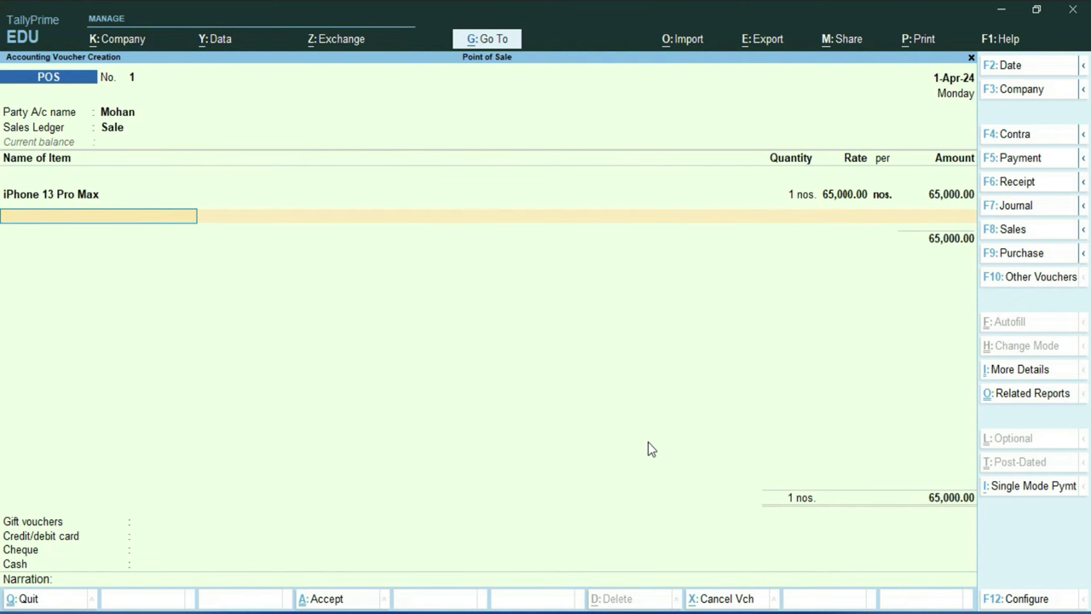
pyautogui.press('Return')
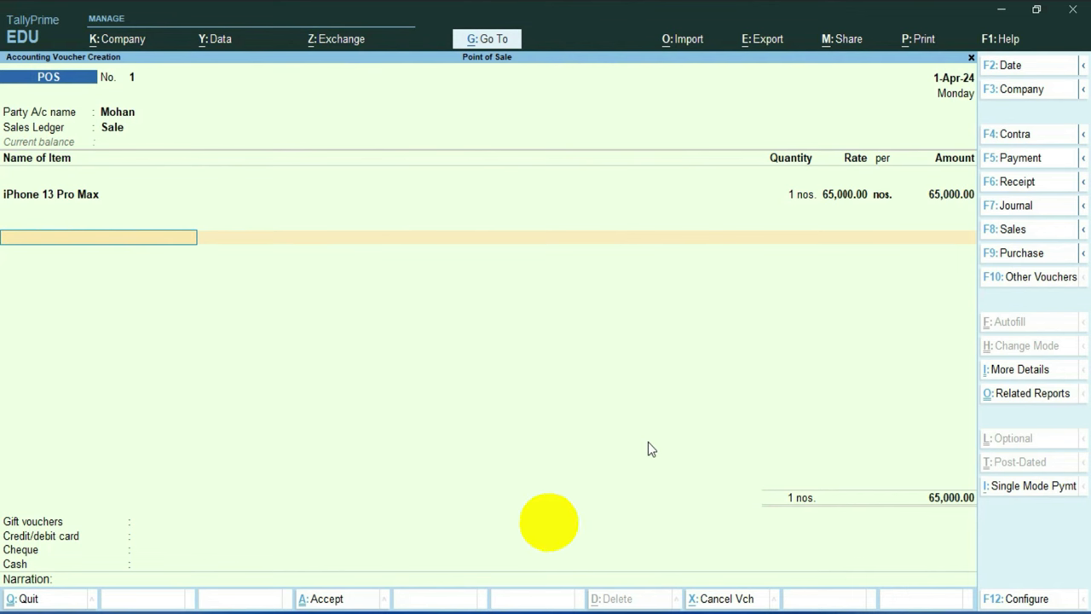
# Create a new ledger named CGST under Duties & Taxes
pyautogui.hotkey('alt', 'c')
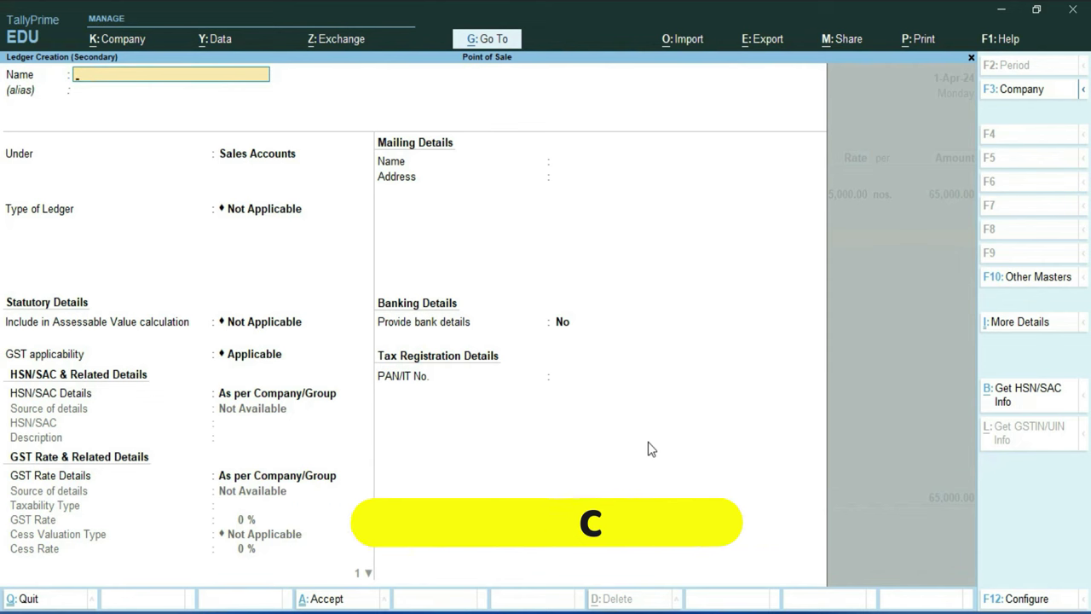
pyautogui.write('CGST')
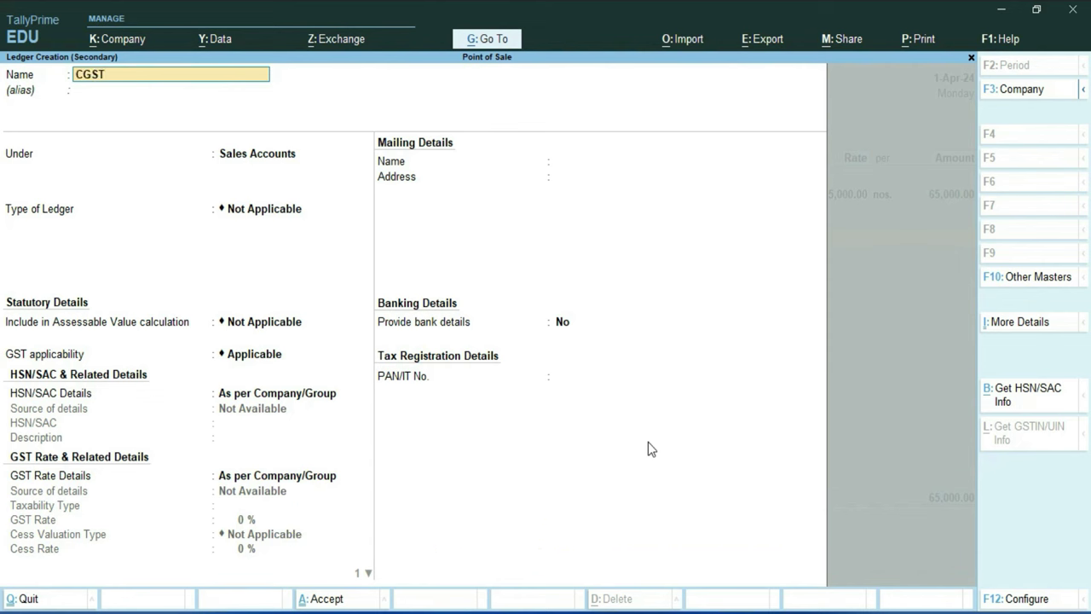
pyautogui.press('Return')
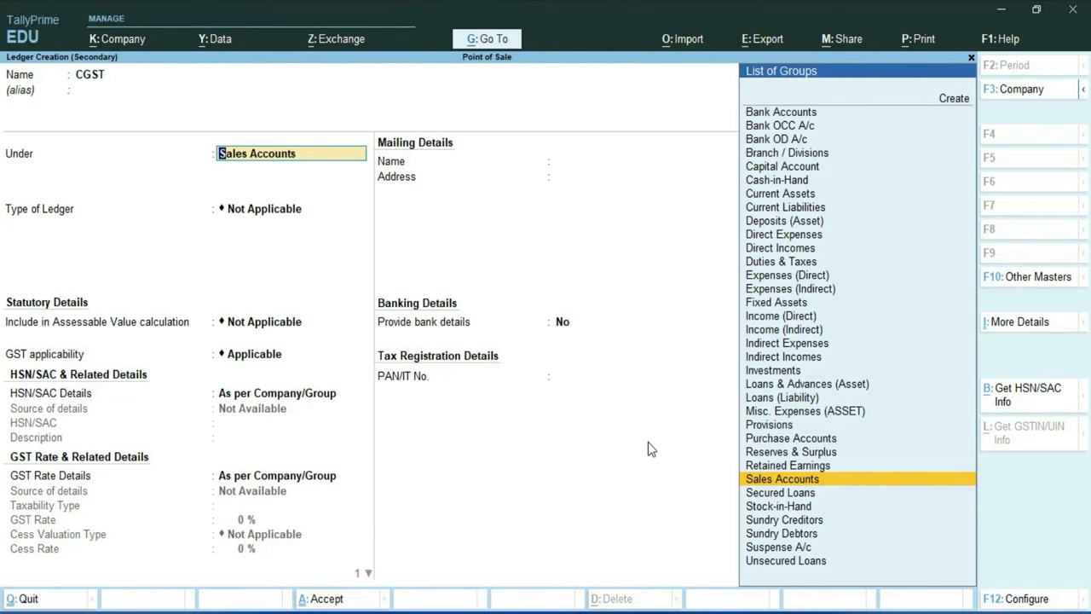
pyautogui.write('D')
pyautogui.press('Down')
pyautogui.press('Down')
pyautogui.press('Down')
pyautogui.press('Return')
# Make CGST a GST duty of tax type CGST, 0% and no rounding, and save it
pyautogui.press('Up')
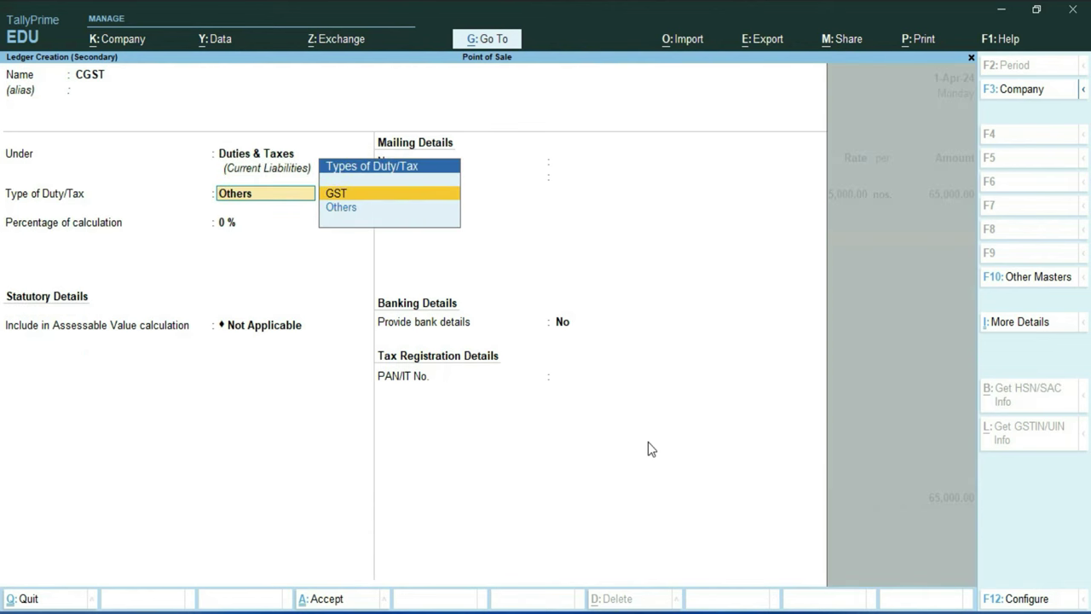
pyautogui.press('Return')
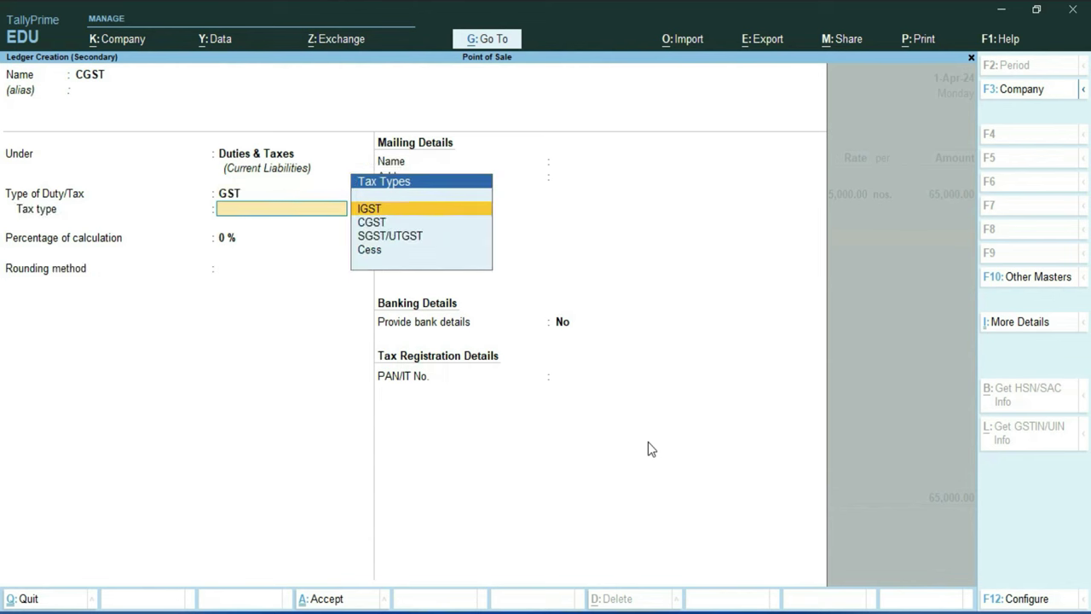
pyautogui.press('Down')
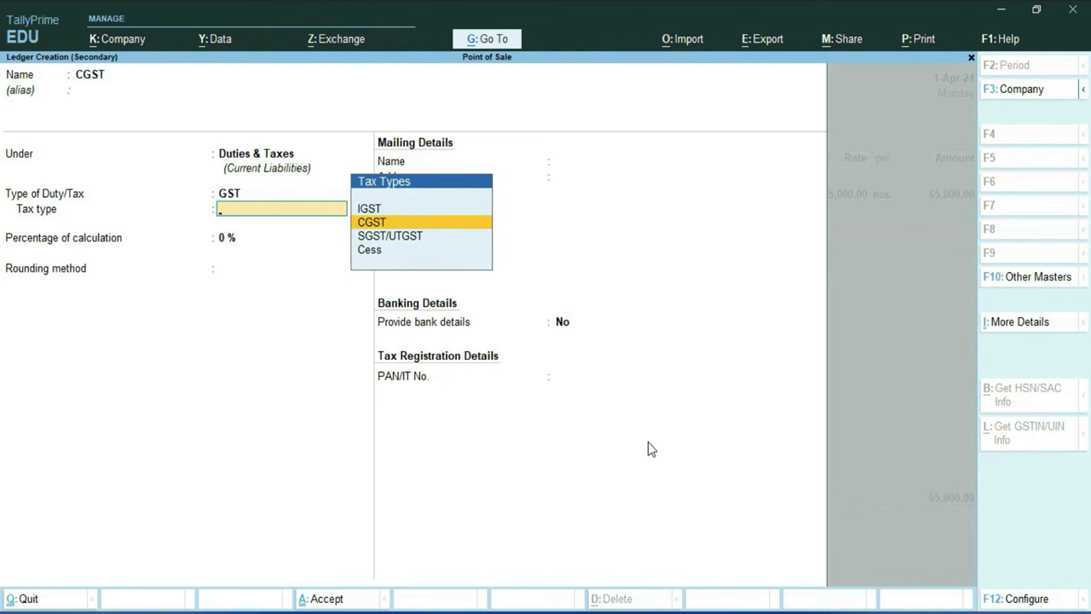
pyautogui.press('Return')
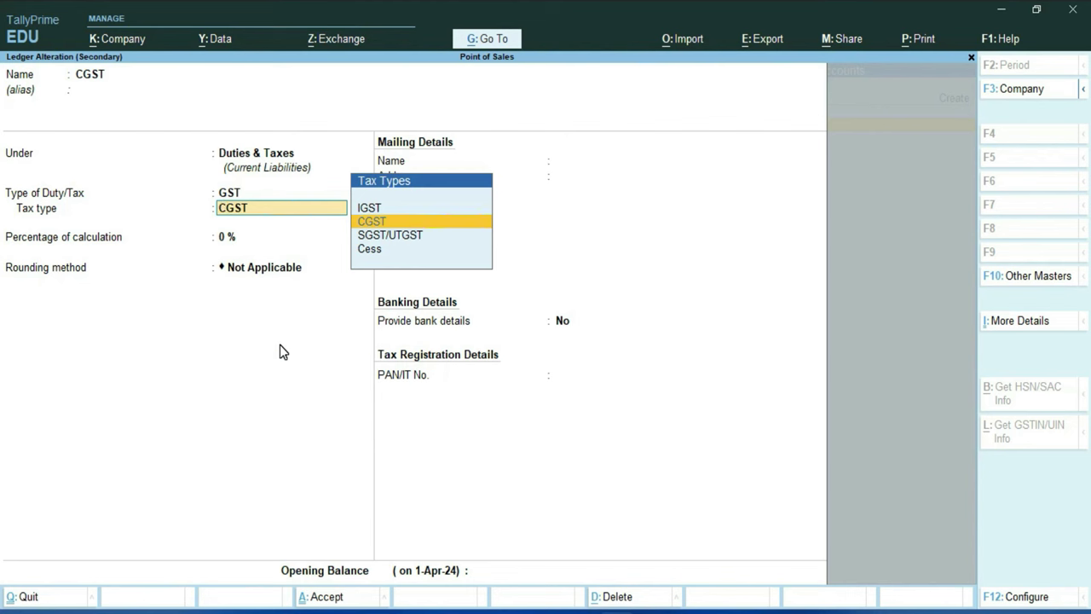
pyautogui.press('Return')
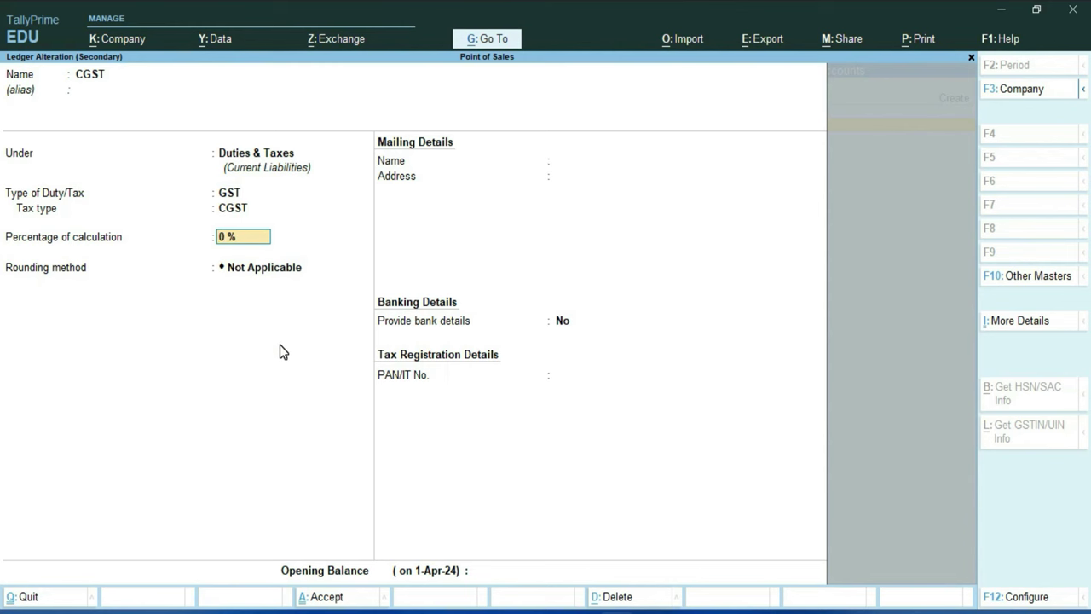
pyautogui.press('Return')
pyautogui.press('Return')
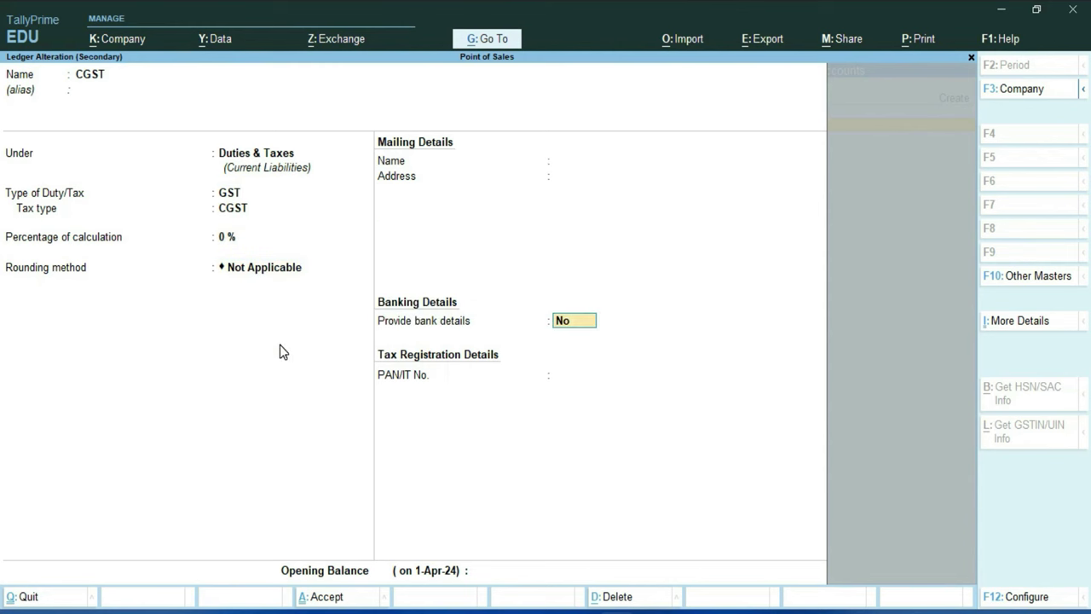
pyautogui.press('Return')
pyautogui.press('Return')
pyautogui.press('y')
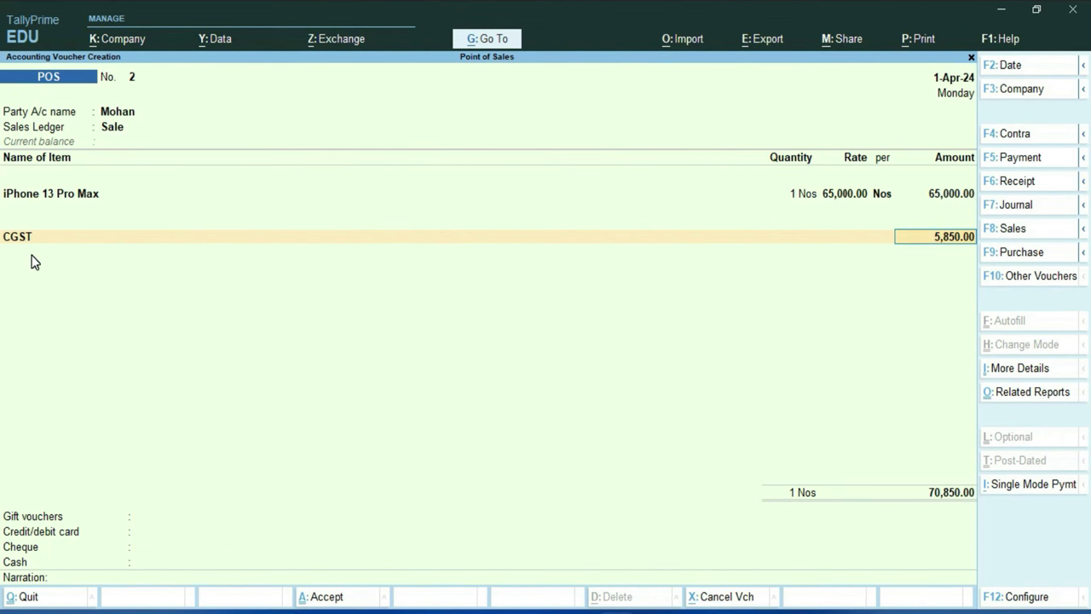
# Accept CGST 5,850.00, then create a GST ledger SGST/UTGST under Duties & Taxes for 5,850.00
pyautogui.press('Return')
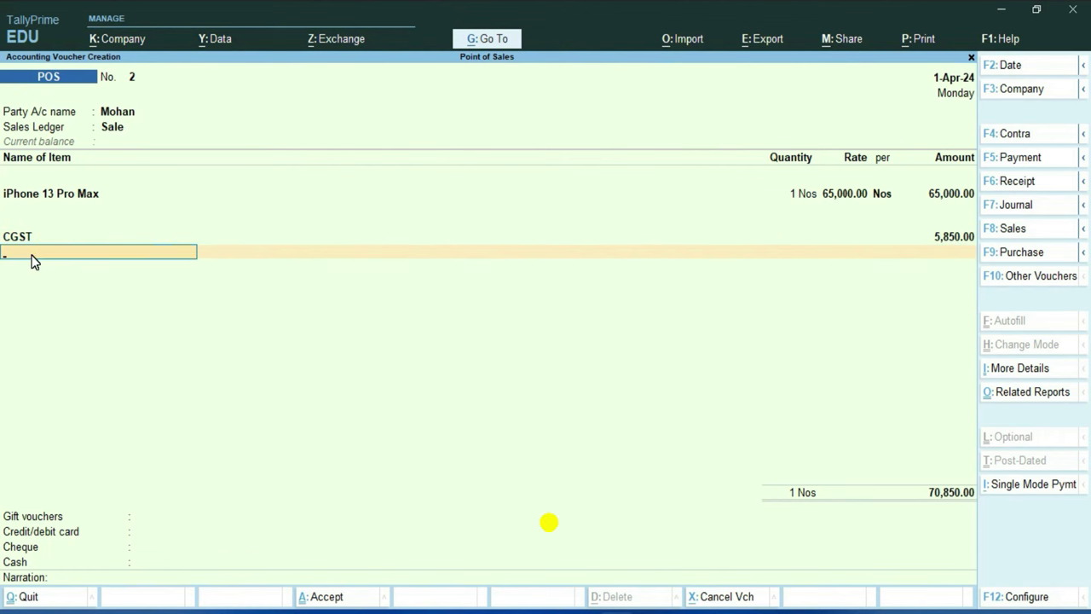
pyautogui.hotkey('alt', 'c')
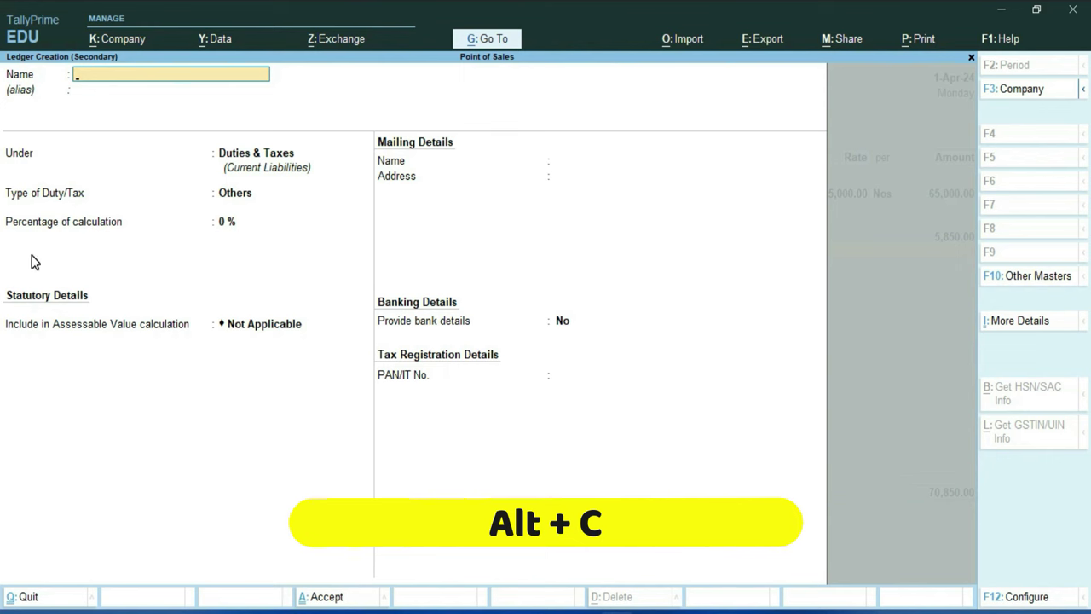
pyautogui.write('SGST/UTGST')
pyautogui.press('Return')
pyautogui.press('Return')
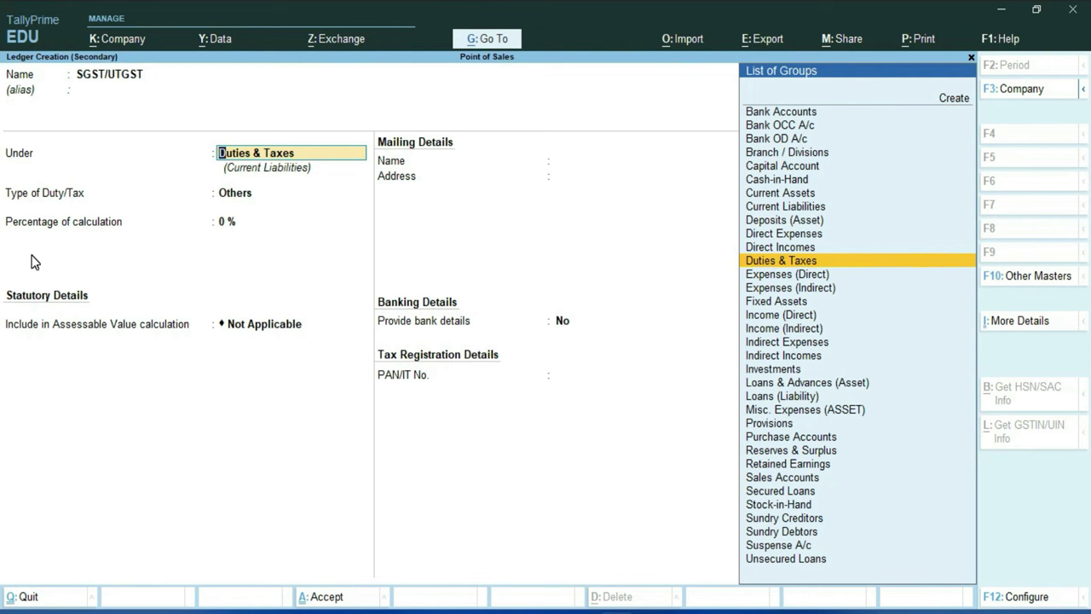
pyautogui.press('Return')
pyautogui.press('Up')
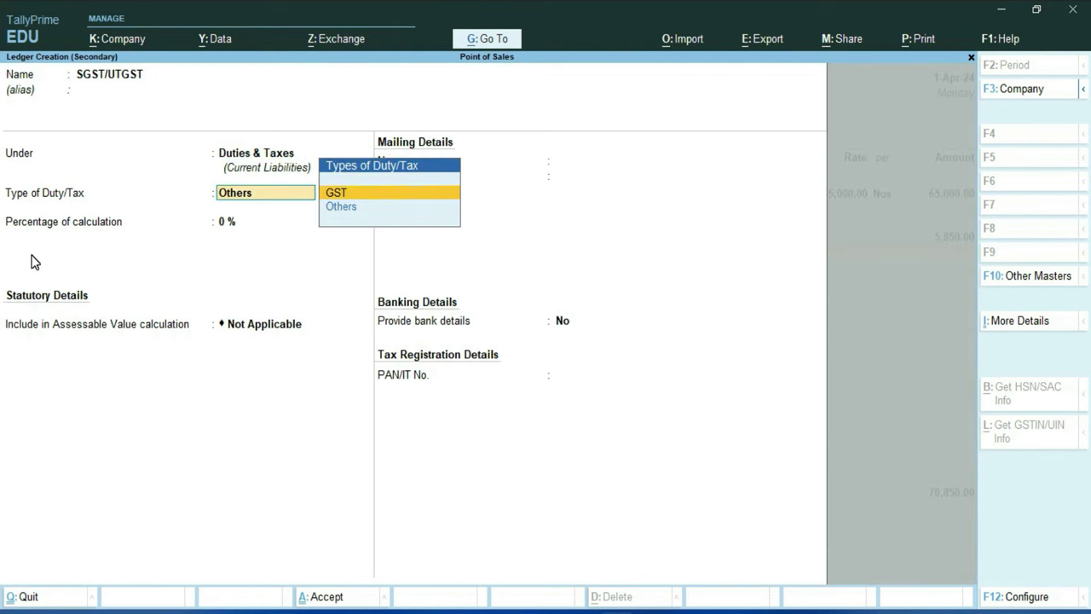
pyautogui.press('Return')
pyautogui.press('Down')
pyautogui.press('Down')
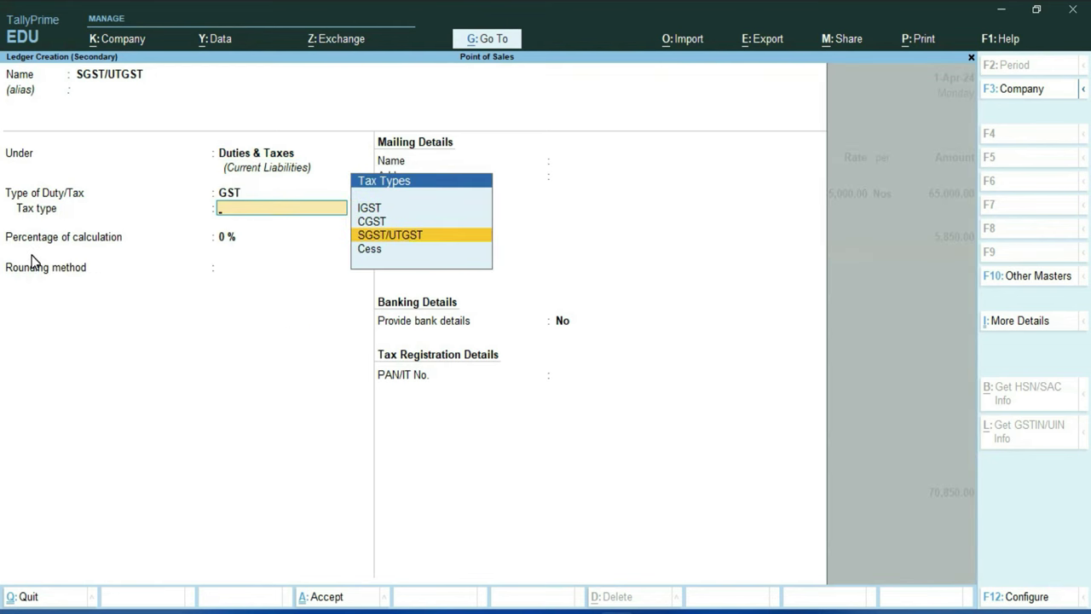
pyautogui.press('Return')
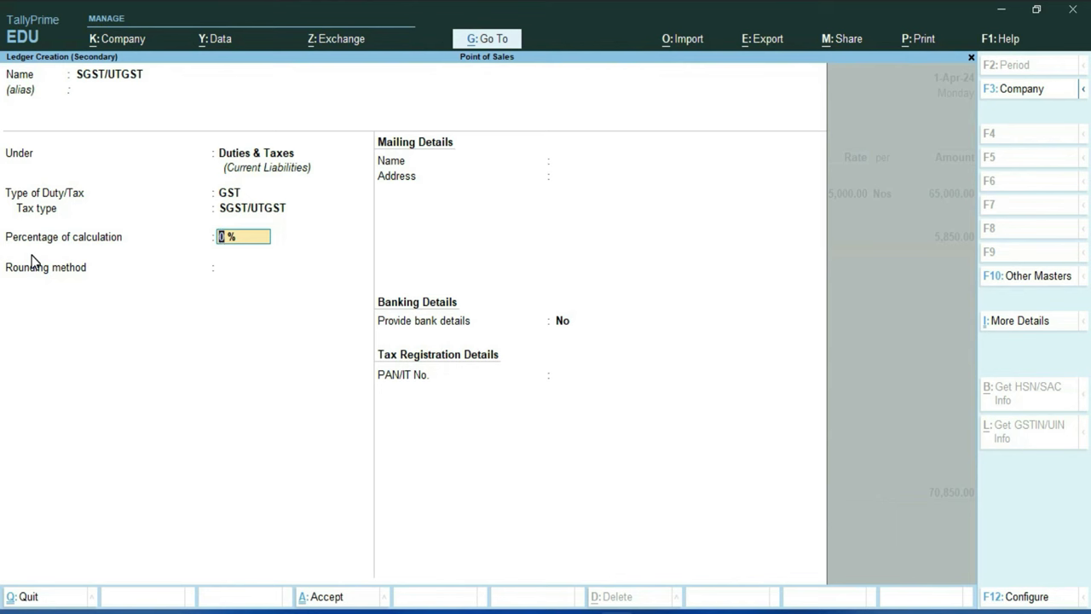
pyautogui.press('Return')
pyautogui.press('Return')
pyautogui.press('Return')
pyautogui.press('Return')
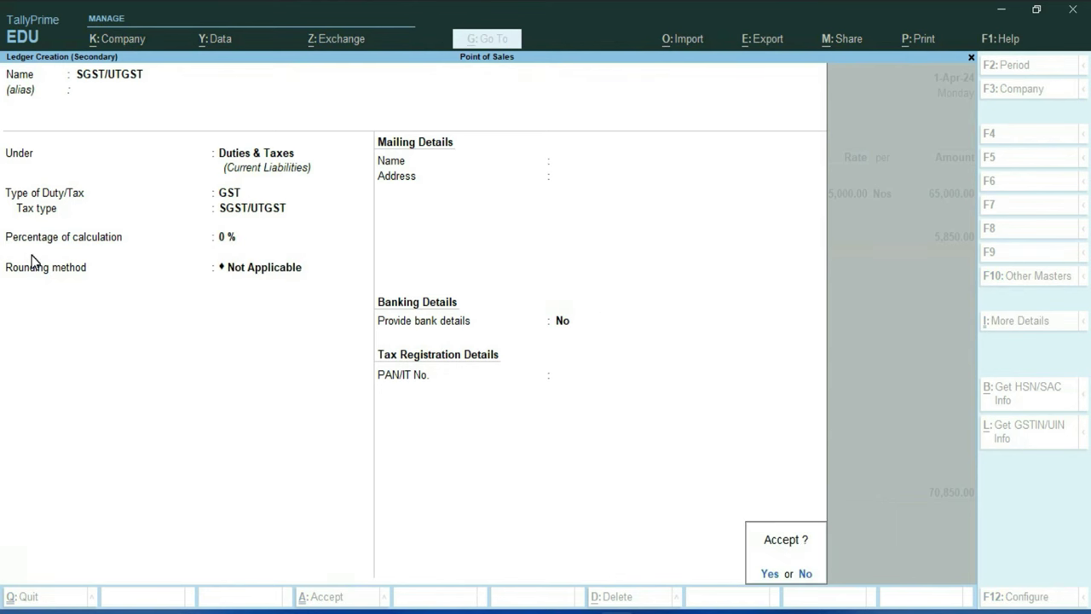
pyautogui.press('Up')
pyautogui.press('Up')
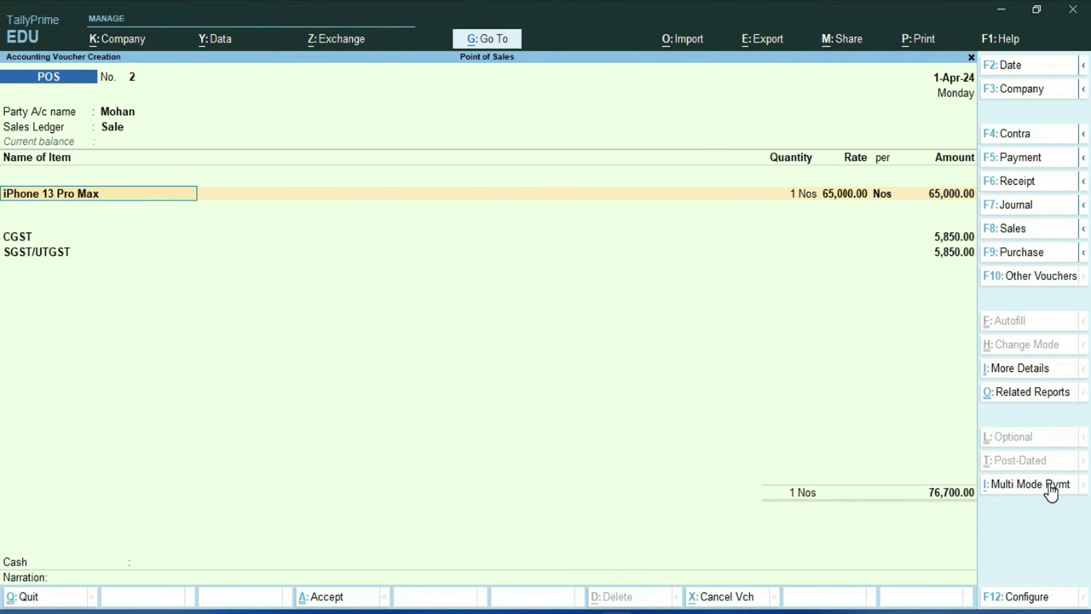
# Switch to multiple payment modes and advance to the gift voucher payment entry
pyautogui.click(1030, 486)
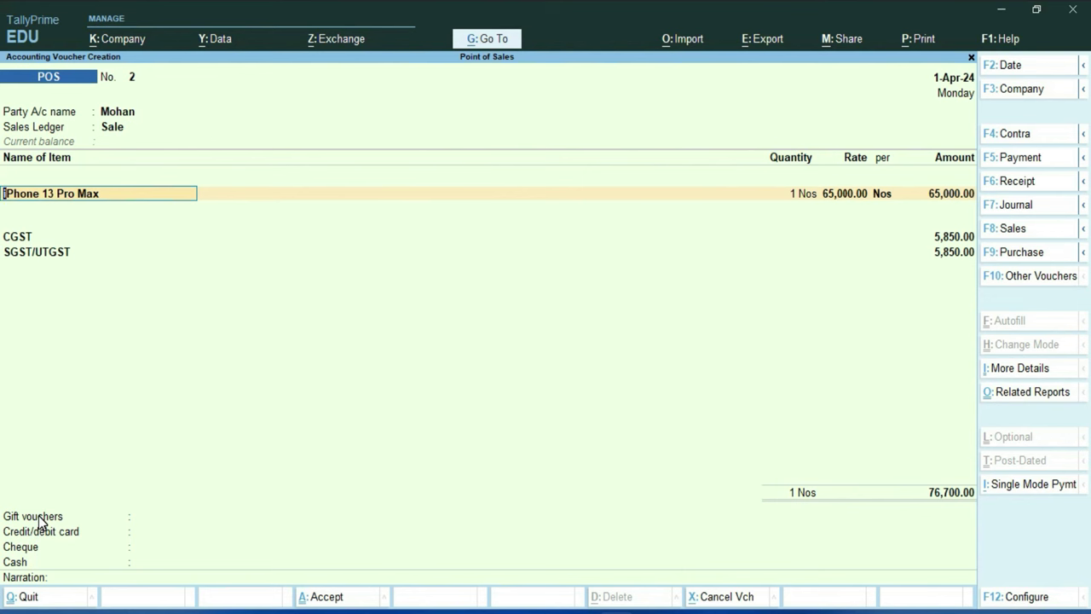
pyautogui.press('Return')
pyautogui.press('Return')
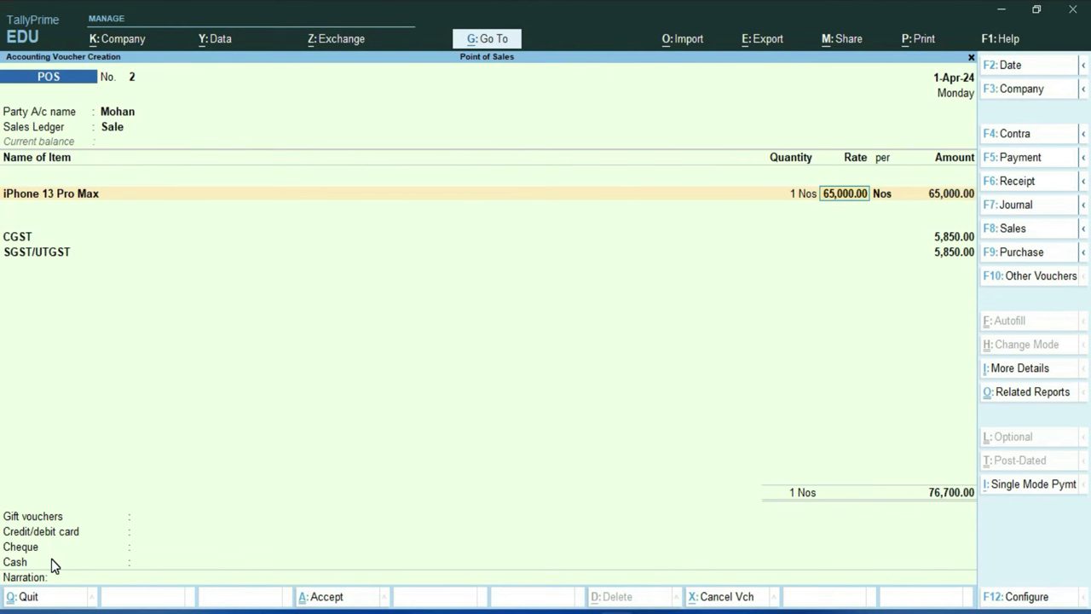
pyautogui.press('Return')
pyautogui.press('Return')
pyautogui.press('Return')
pyautogui.press('Return')
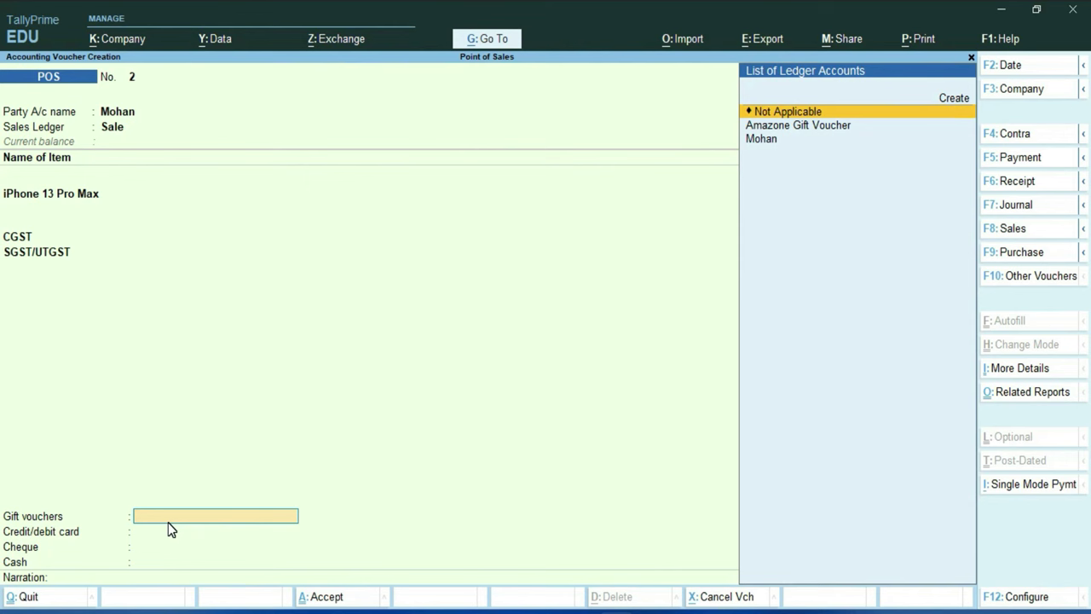
# Create the Amazone Gift Voucher ledger under Sundry Debtors and save it to the invoice
pyautogui.hotkey('alt', 'c')
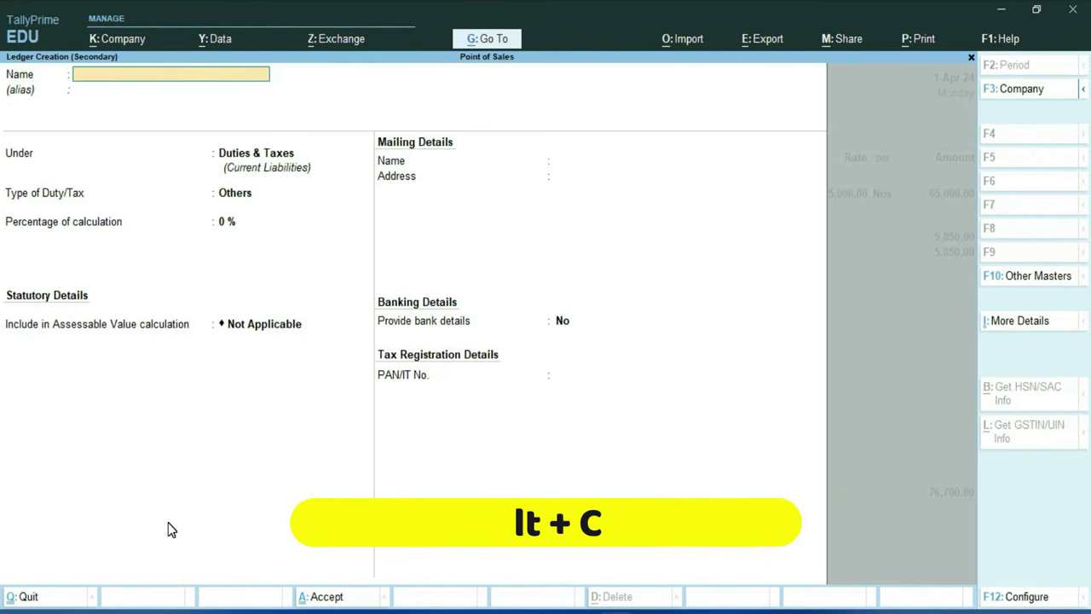
pyautogui.write('Amazone Gift Voucher')
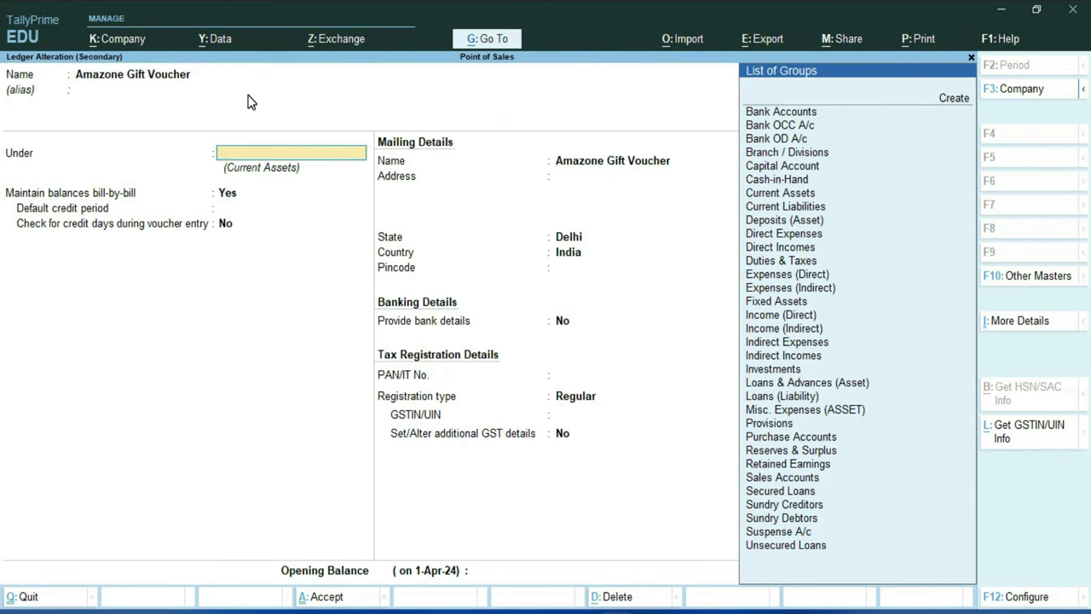
pyautogui.write('Su')
pyautogui.press('Down')
pyautogui.press('Down')
pyautogui.press('Return')
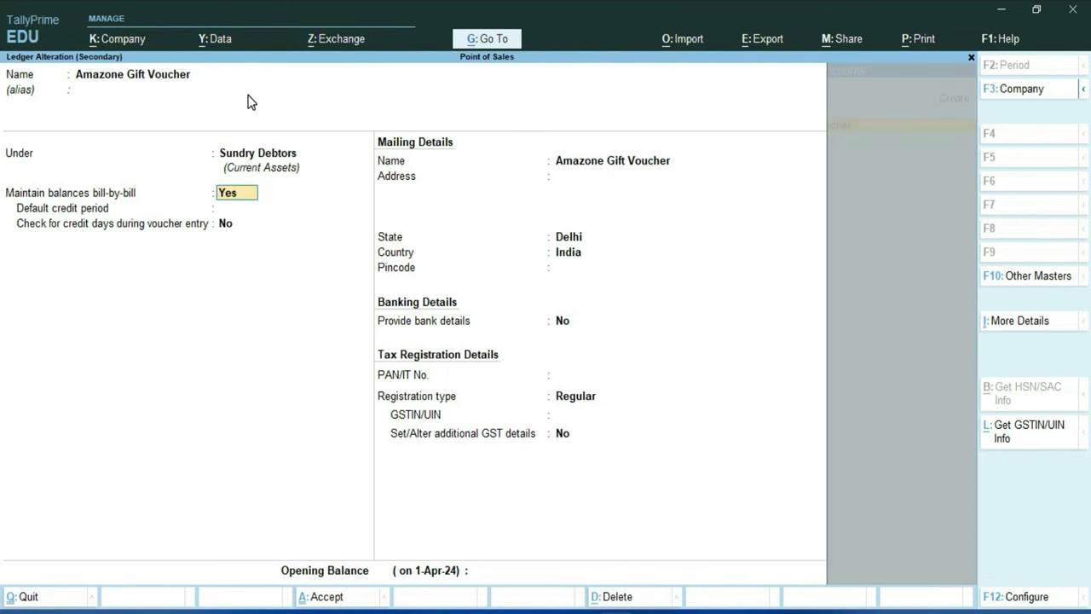
pyautogui.press('Return')
pyautogui.press('Return')
pyautogui.press('Return')
pyautogui.press('ctrl')
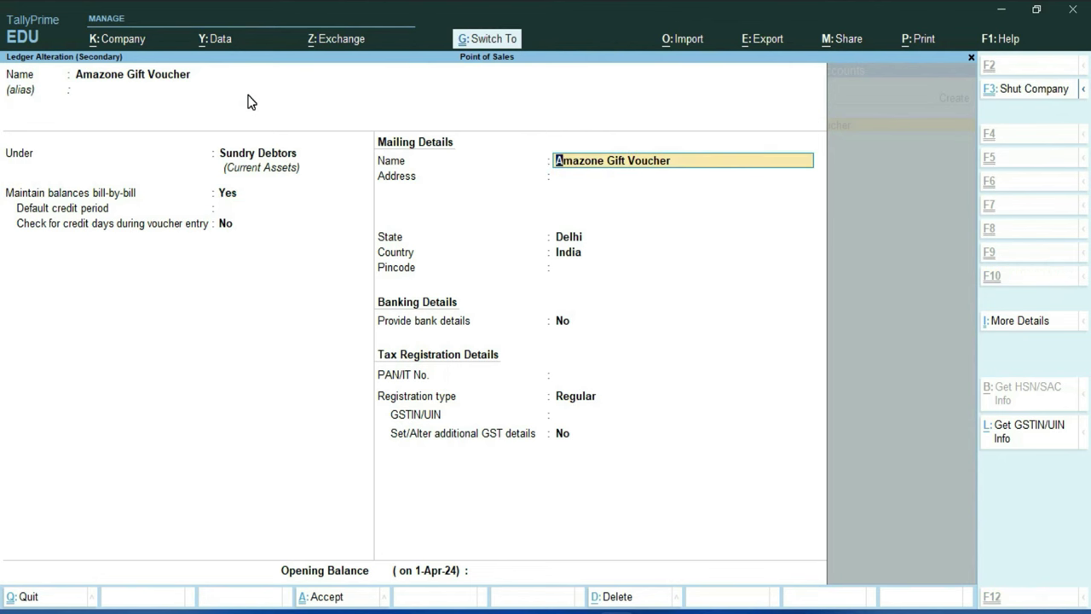
pyautogui.hotkey('ctrl', 'a')
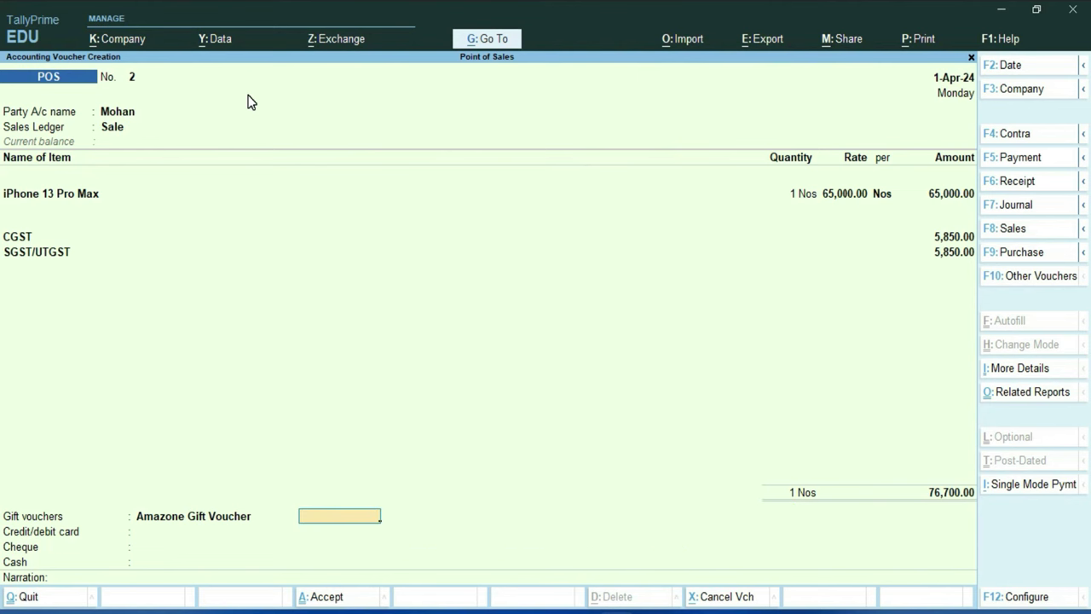
# Record 700.00 by gift voucher and choose State Bank of India as the card ledger, keeping its Bank Accounts group
pyautogui.write('700')
pyautogui.press('Return')
pyautogui.press('Return')
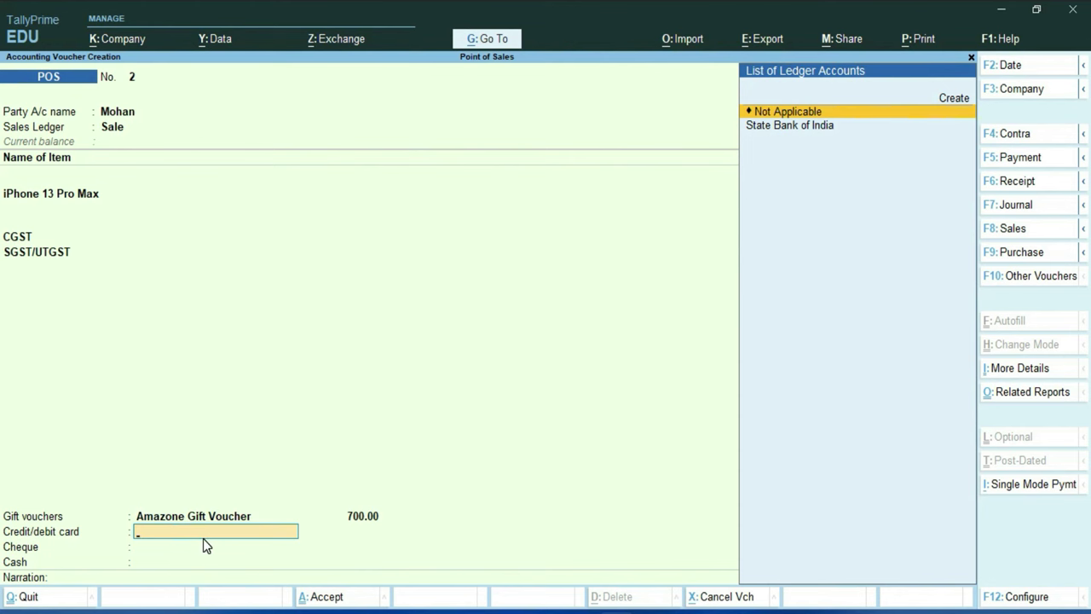
pyautogui.press('Down')
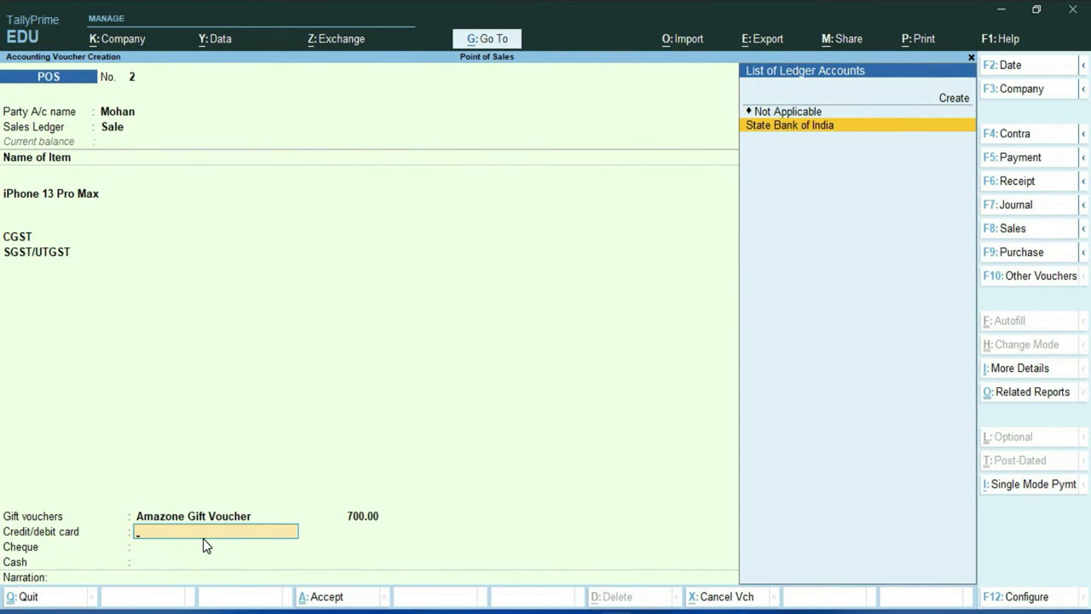
pyautogui.press('Return')
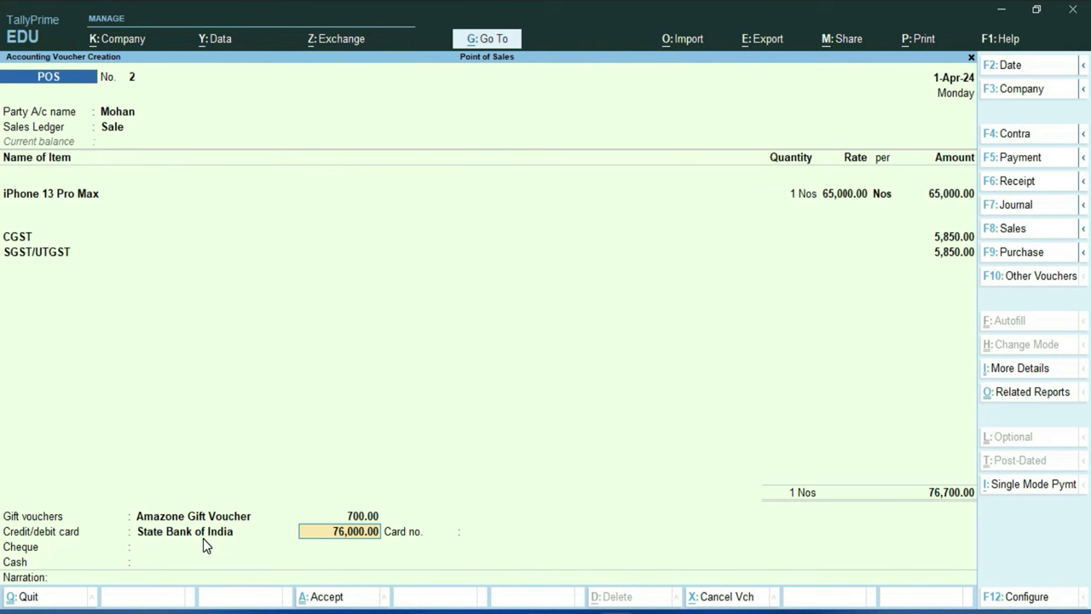
pyautogui.press('BackSpace')
pyautogui.hotkey('ctrl', 'Return')
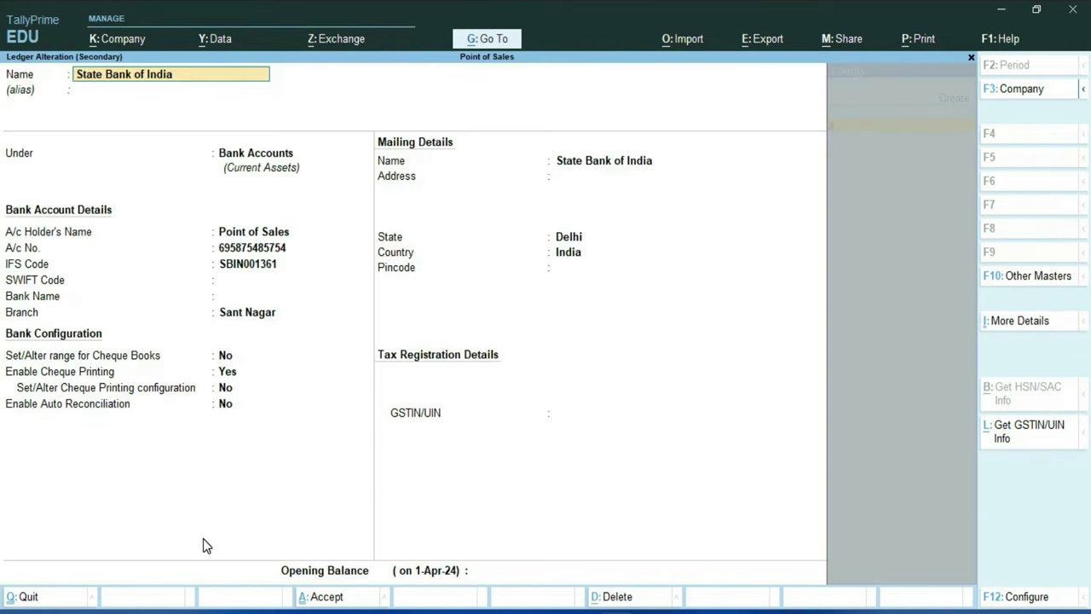
pyautogui.press('Return')
pyautogui.press('Return')
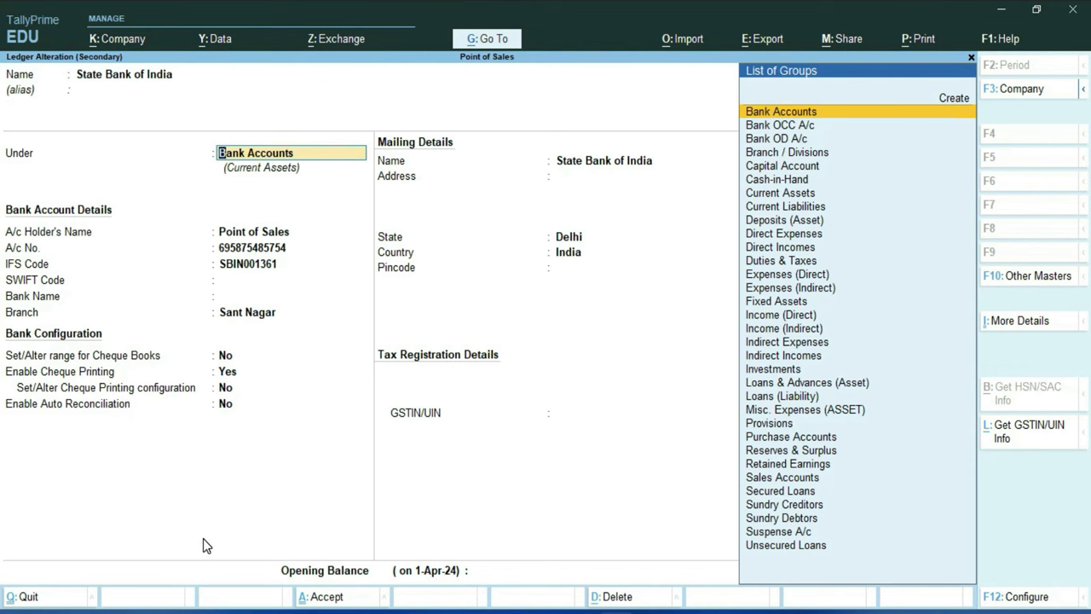
pyautogui.press('Return')
pyautogui.press('Return')
pyautogui.press('Return')
pyautogui.press('Return')
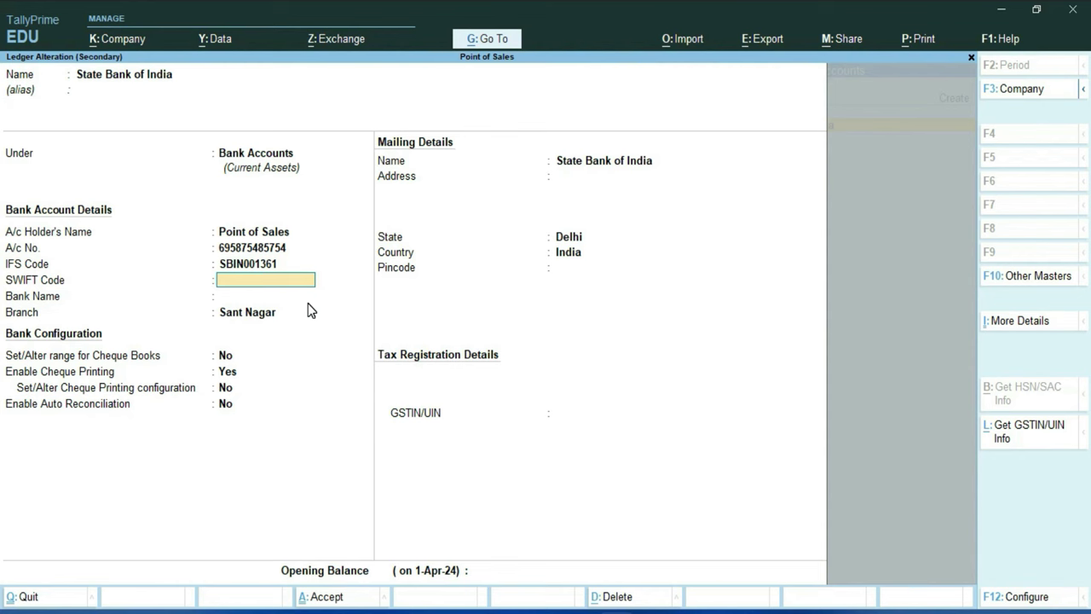
pyautogui.hotkey('ctrl', 'a')
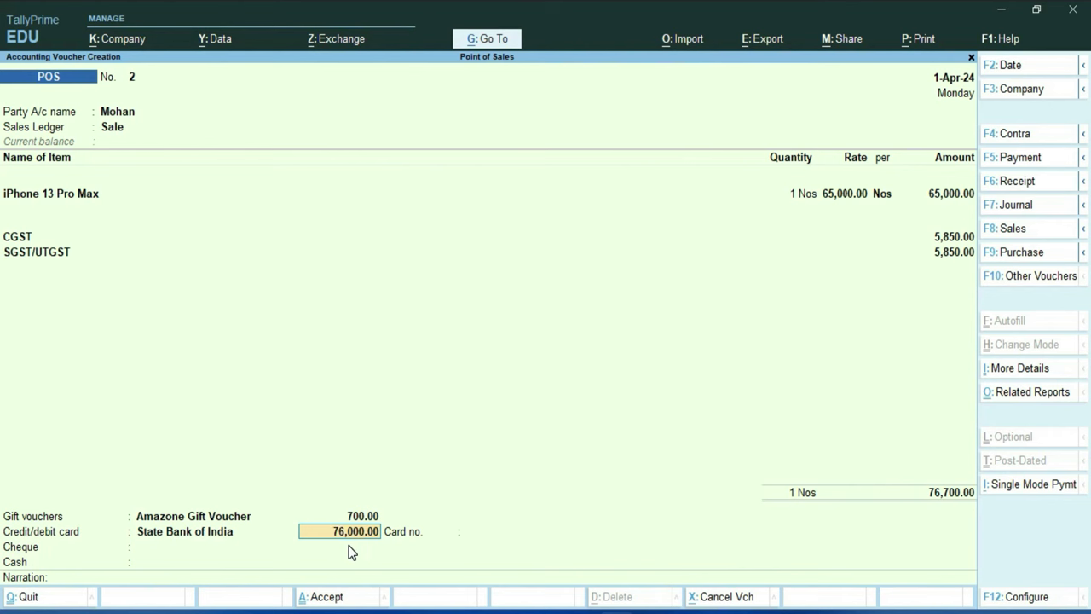
# Enter 50,000.00 as the card payment and fill in the card number
pyautogui.write('50,')
pyautogui.write('0000')
pyautogui.press('Return')
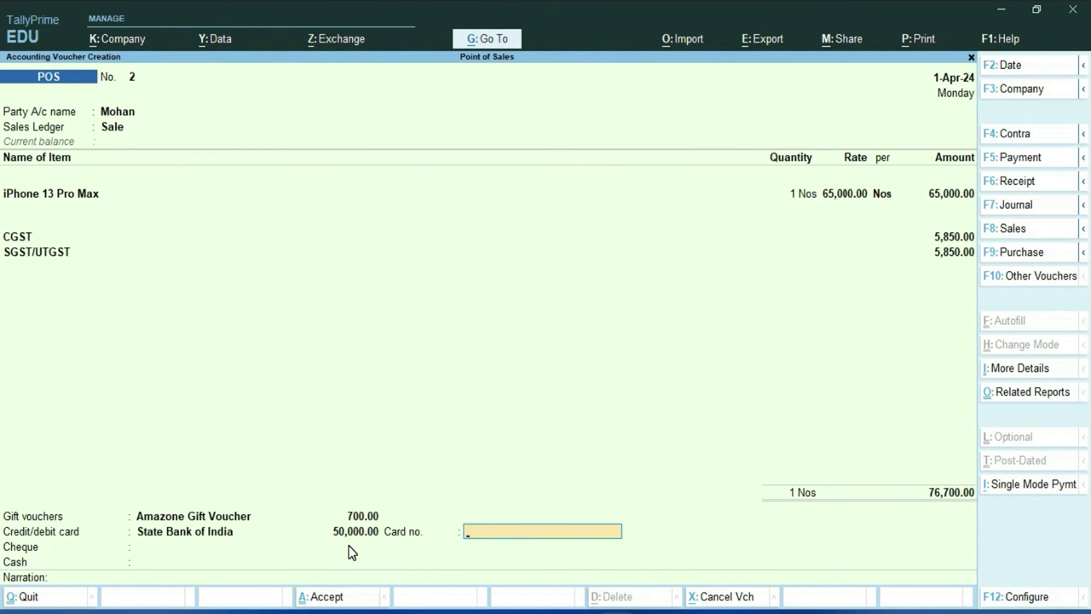
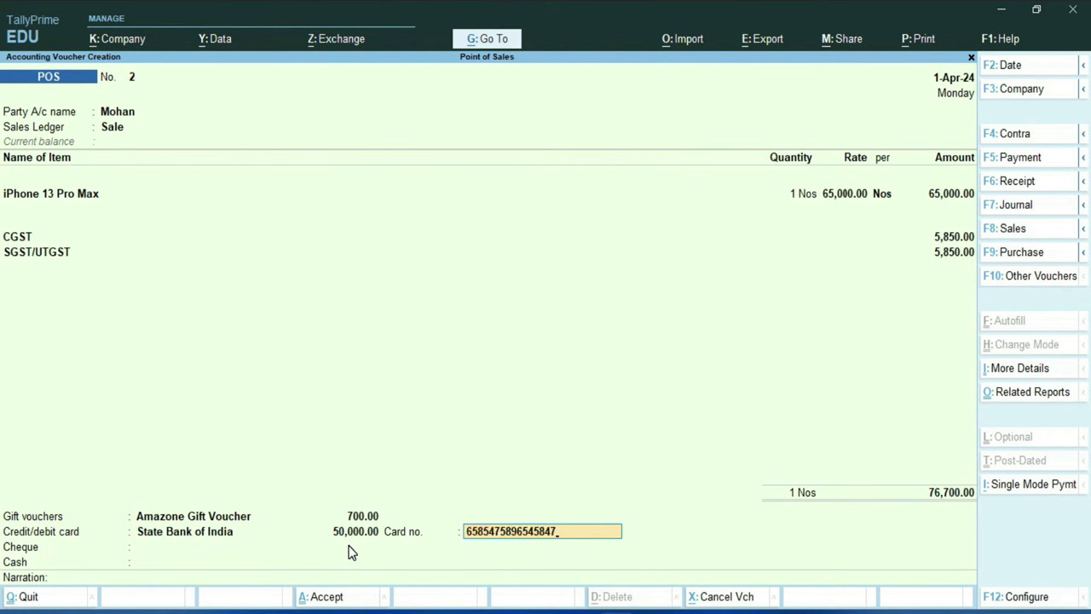
pyautogui.press('Return')
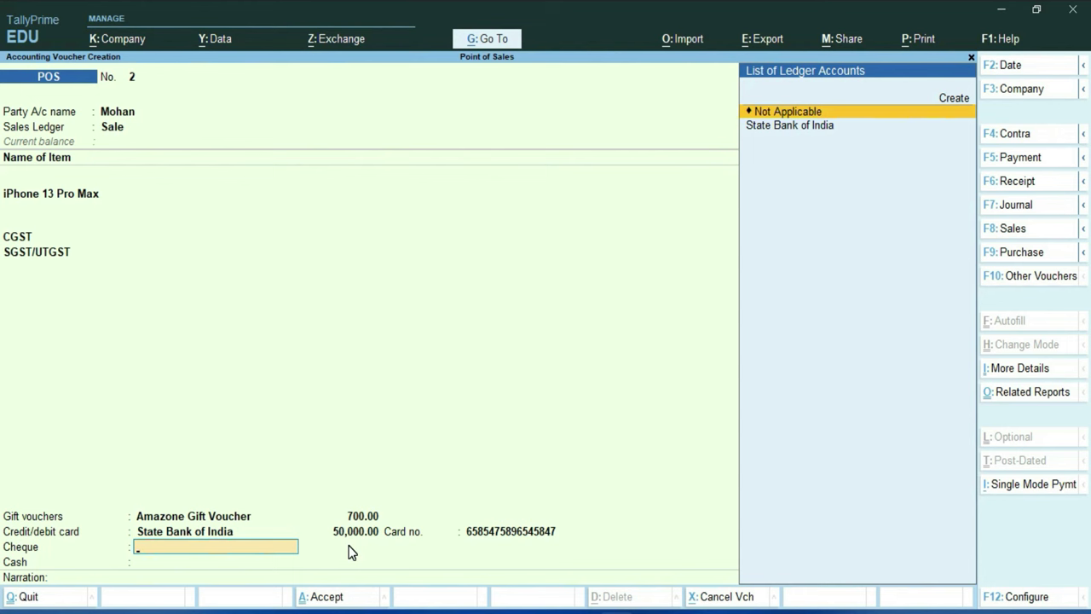
# Leave cheque Not Applicable and take 26,000.00 in Cash with 27,000.00 tendered, leaving 1,000.00 balance
pyautogui.press('Return')
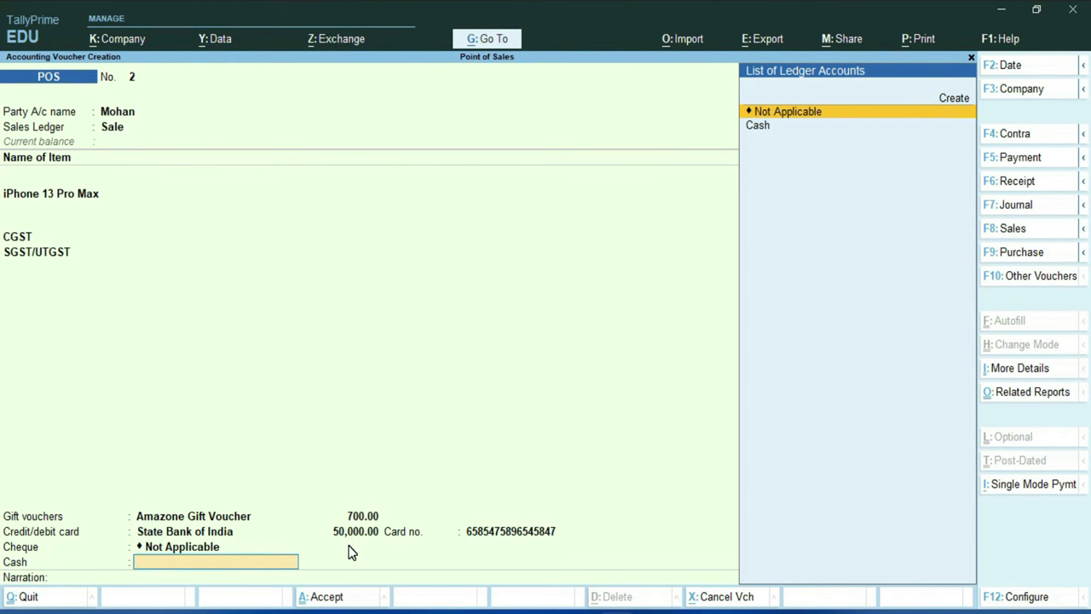
pyautogui.press('Down')
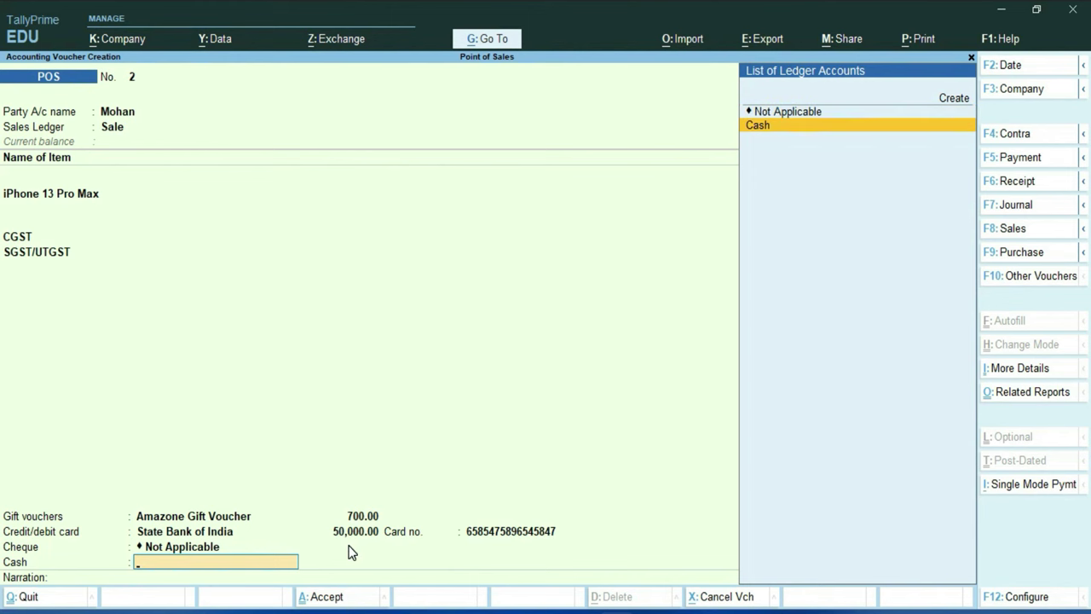
pyautogui.press('Return')
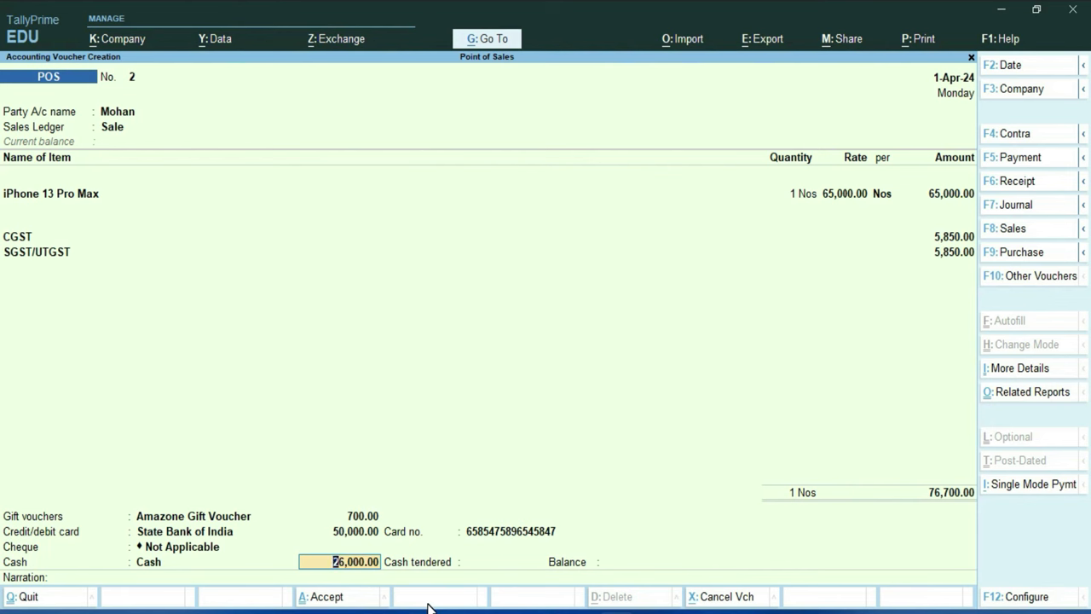
pyautogui.press('Return')
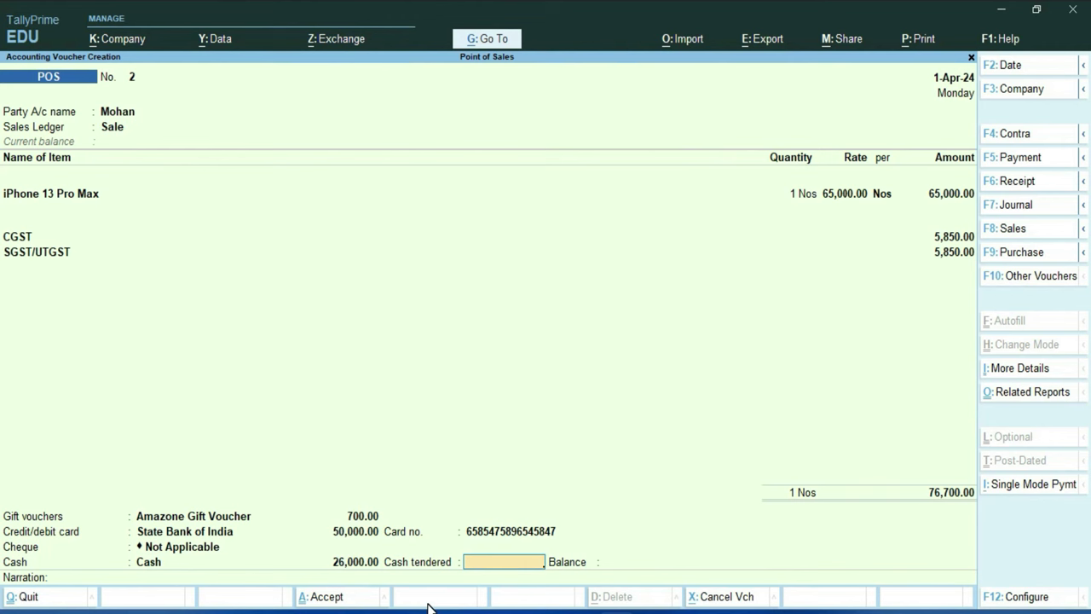
pyautogui.write('27000')
pyautogui.press('Return')
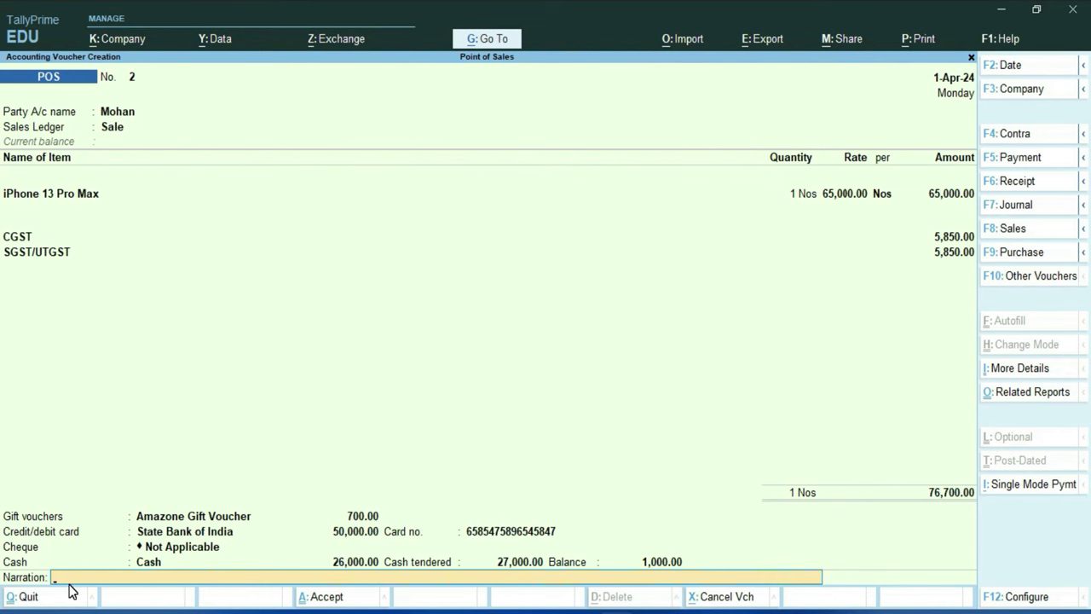
pyautogui.press('Return')
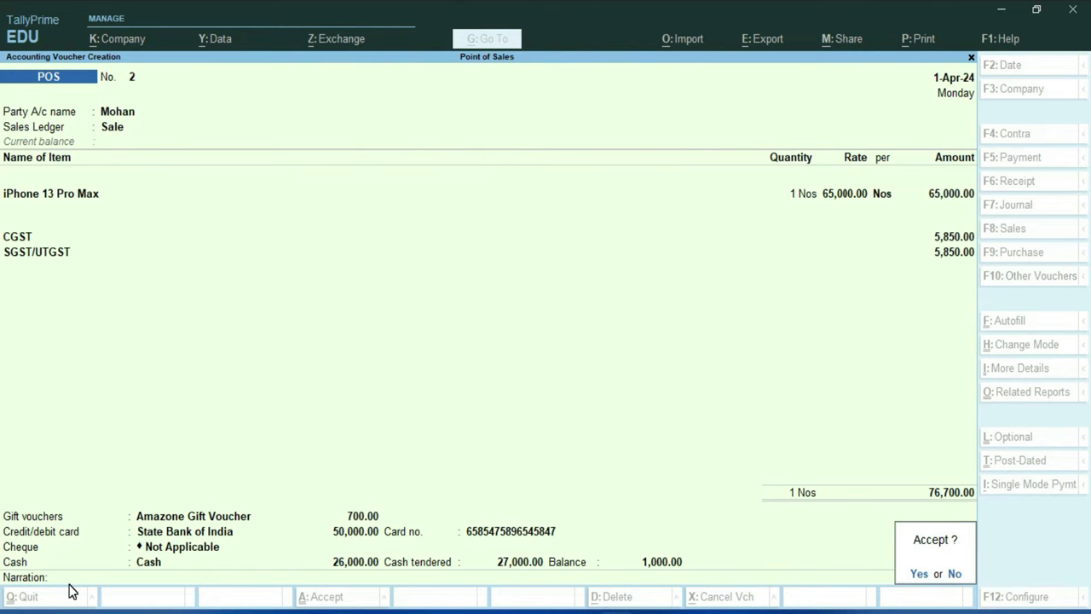
# Accept the POS invoice at the Accept? prompt so it saves and Voucher Printing appears
pyautogui.press('Return')
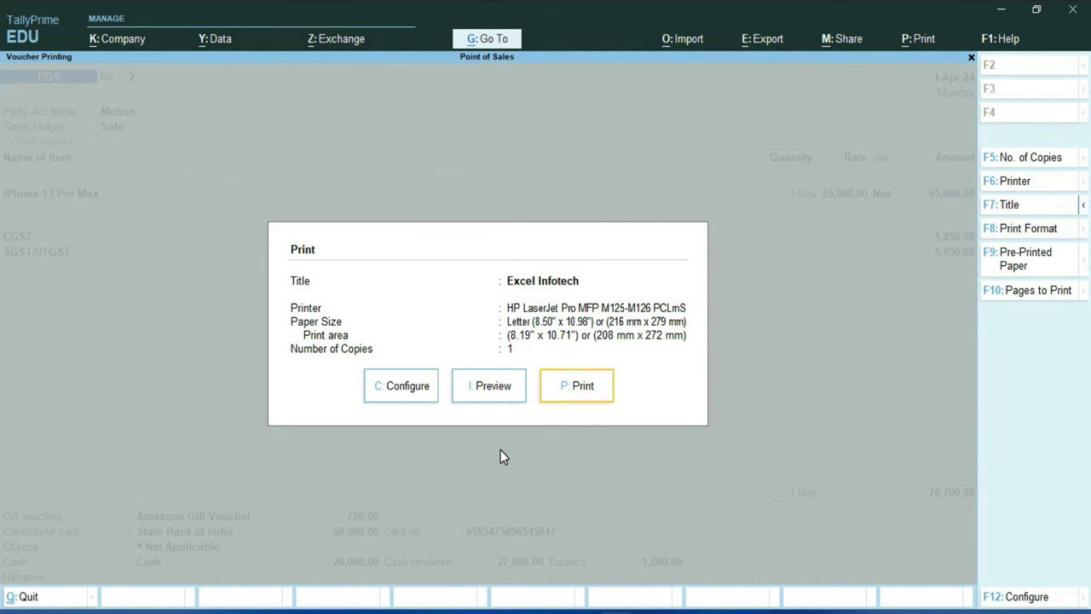
# Preview the invoice from the Print dialog and zoom in with Alt+Z
pyautogui.click(493, 390)
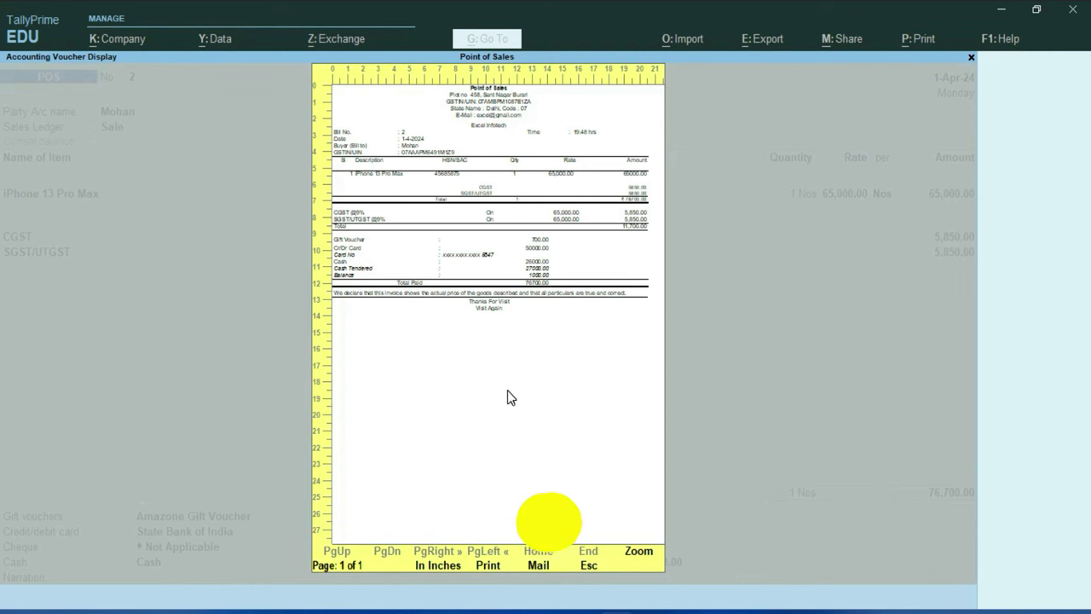
pyautogui.hotkey('alt', 'z')
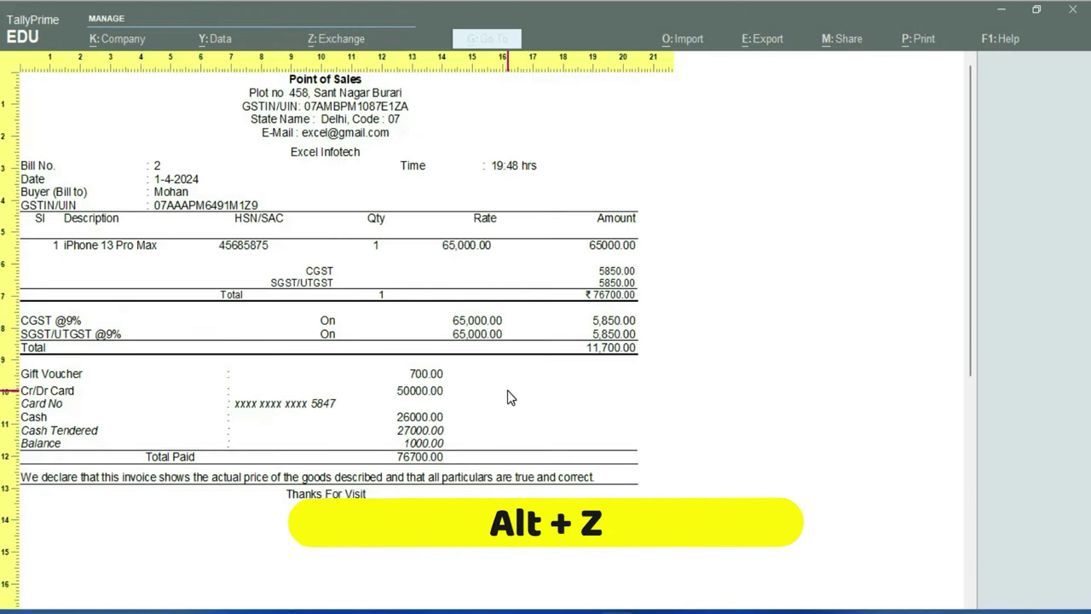